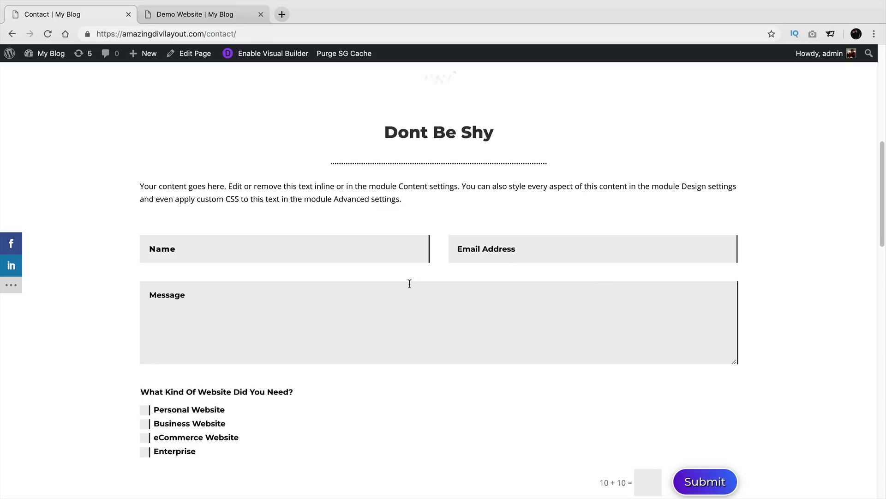
Step: Enter the sender's name and email address, removing the stray trailing letter from the email
{"action": "left_click", "coordinate": [335, 253]}
{"action": "type", "text": "darrel wilson"}
{"action": "key", "text": "Tab"}
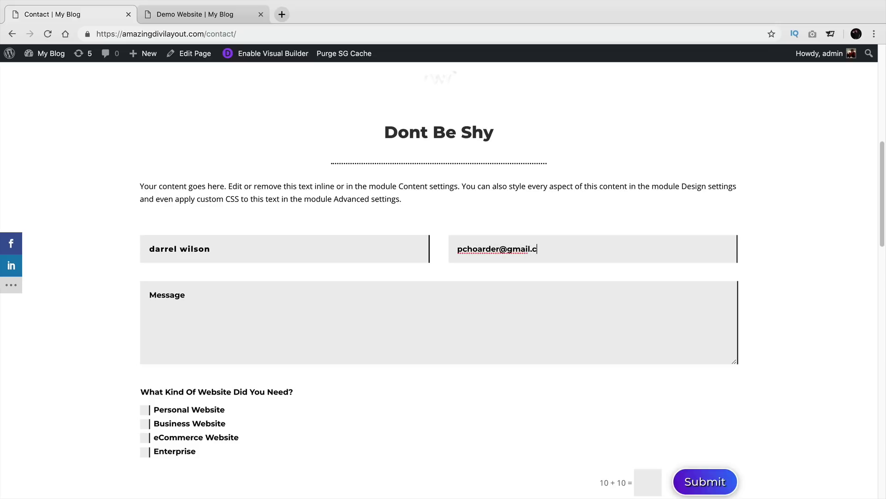
{"action": "key", "text": "Tab"}
{"action": "key", "text": "BackSpace"}
Step: Write the message 'hey i need a new ecommerce website', fixing the 'ecommercce' typo
{"action": "type", "text": "hey"}
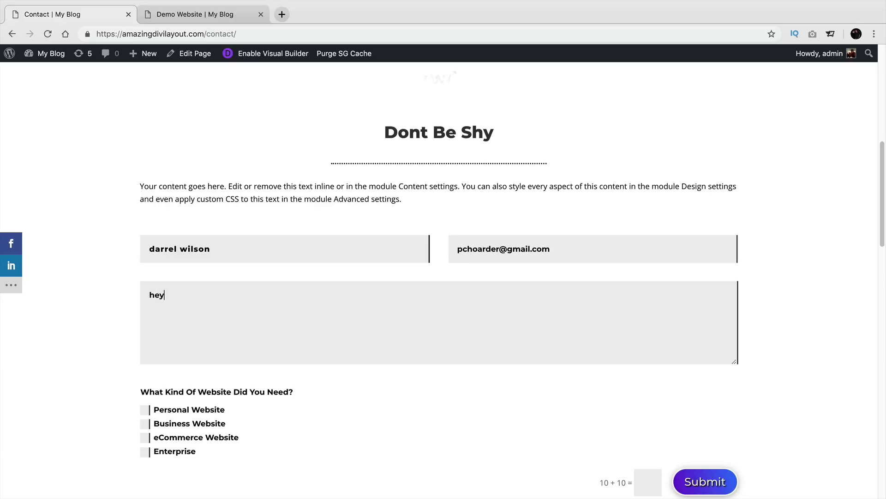
{"action": "type", "text": " i need a new ecommercce website"}
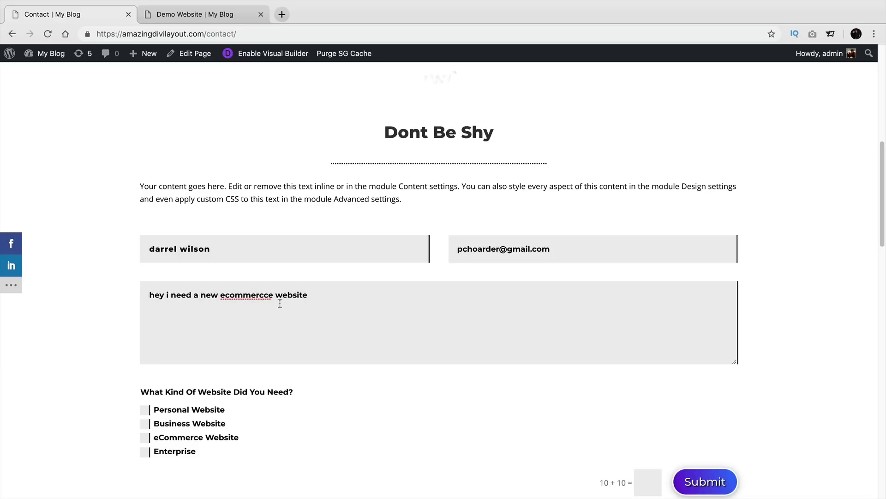
{"action": "left_click", "coordinate": [266, 295]}
{"action": "key", "text": "BackSpace"}
{"action": "scroll", "coordinate": [245, 310], "scroll_direction": "down", "scroll_amount": 5}
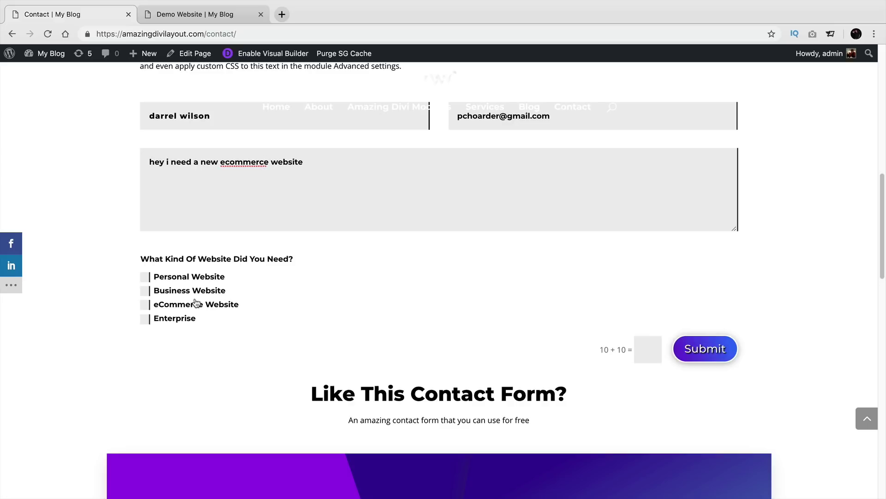
Step: Set the website type to Personal Website and pick the 2000-3000 price range
{"action": "left_click", "coordinate": [145, 308]}
{"action": "left_click", "coordinate": [146, 319]}
{"action": "left_click", "coordinate": [145, 321]}
{"action": "left_click", "coordinate": [145, 277]}
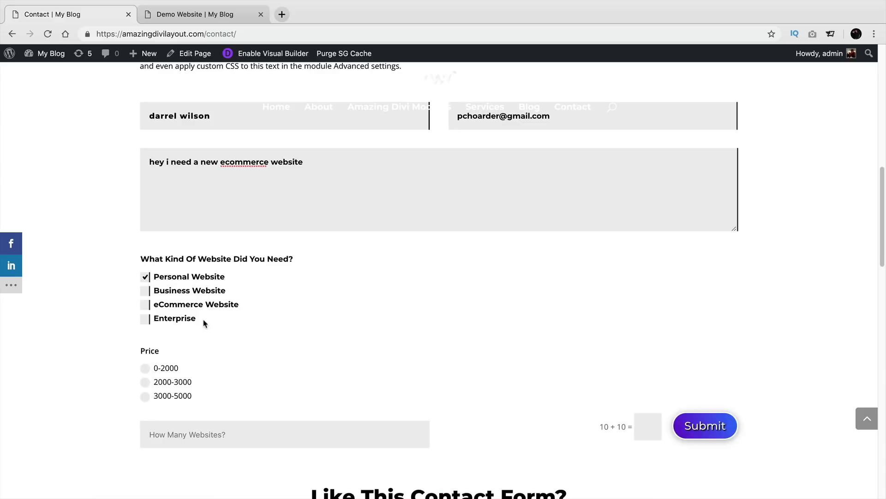
{"action": "scroll", "coordinate": [206, 324], "scroll_direction": "down", "scroll_amount": 2}
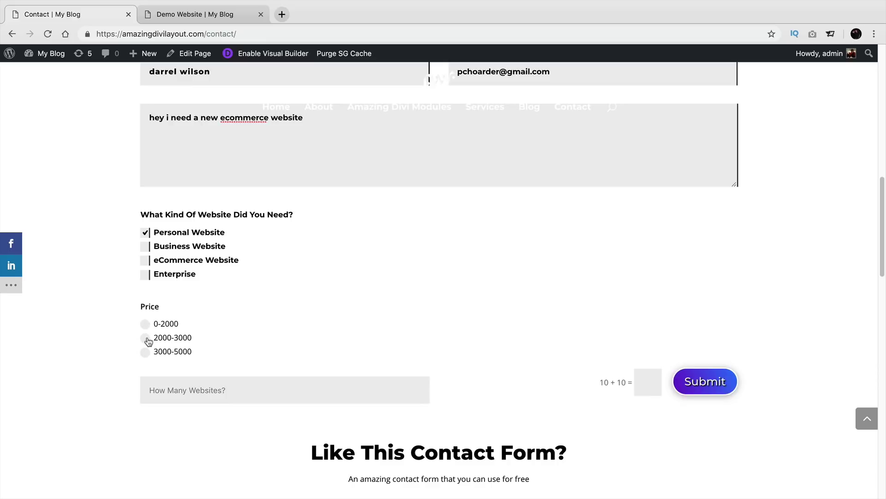
{"action": "left_click", "coordinate": [145, 339]}
{"action": "scroll", "coordinate": [272, 358], "scroll_direction": "down", "scroll_amount": 1}
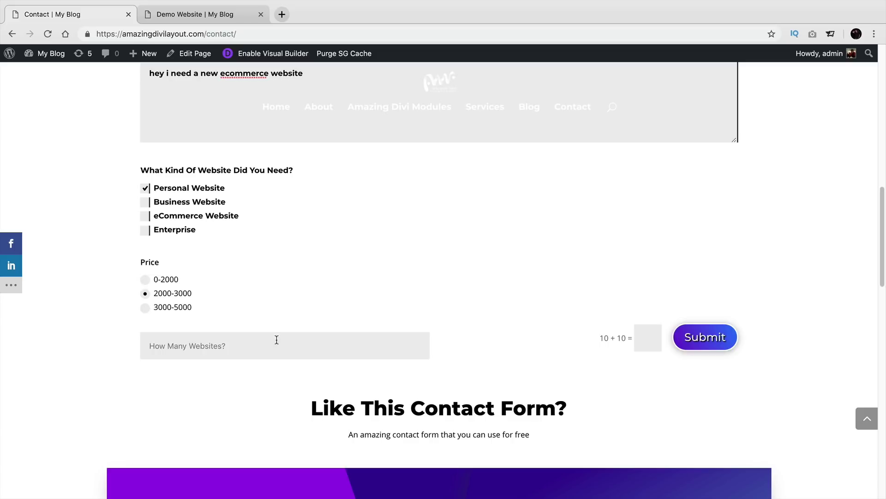
Step: Enter 2 in the How Many Websites? field
{"action": "left_click", "coordinate": [345, 347]}
{"action": "type", "text": "1"}
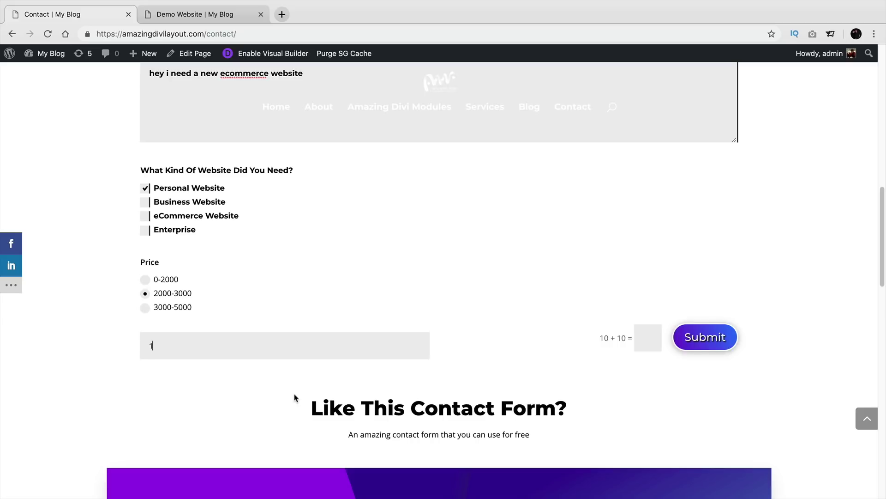
{"action": "key", "text": "BackSpace"}
{"action": "type", "text": "2"}
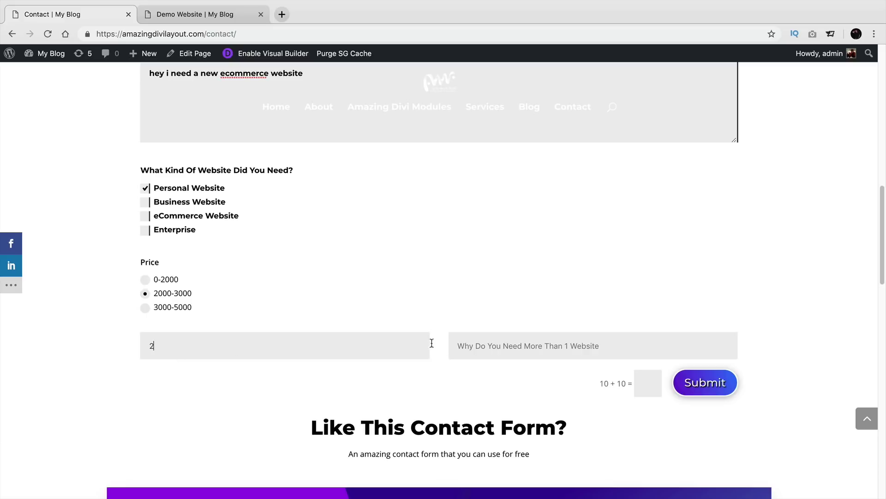
Step: Answer 'I run an seo agency' and 'i get 1 million visitors a monthth', then untick Personal Website
{"action": "left_click", "coordinate": [539, 345]}
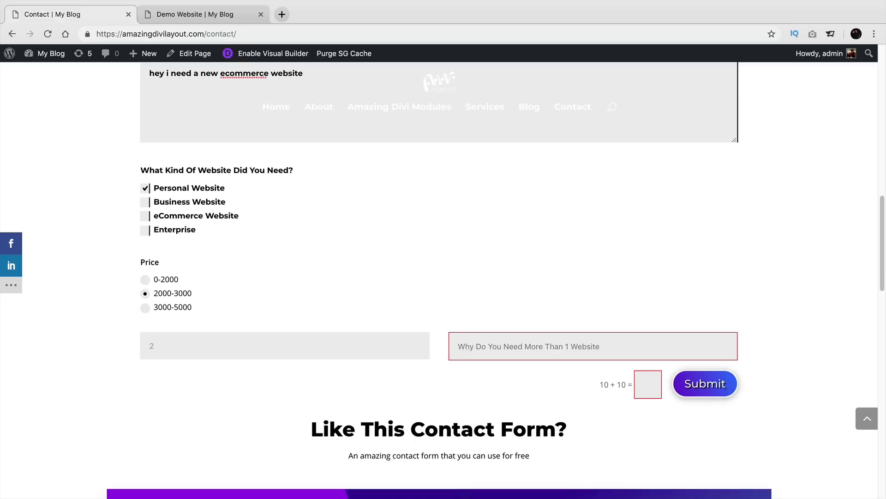
{"action": "type", "text": "I run an seo agency"}
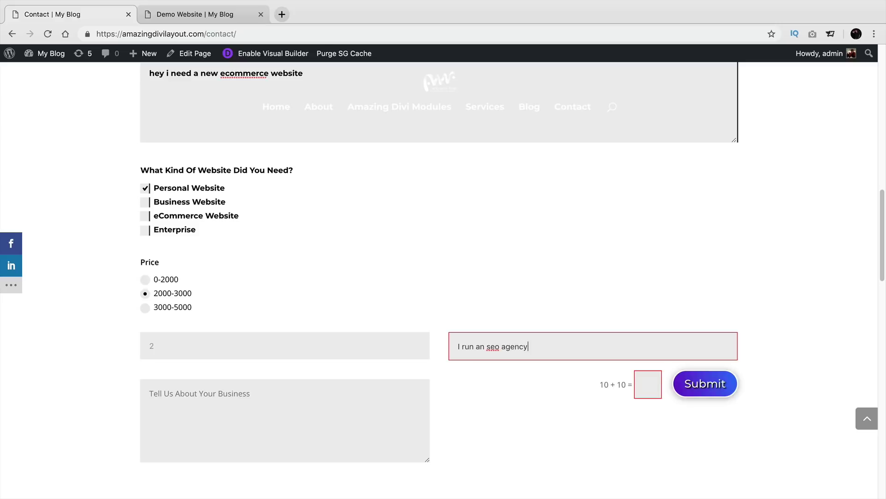
{"action": "left_click", "coordinate": [149, 393]}
{"action": "type", "text": "i get "}
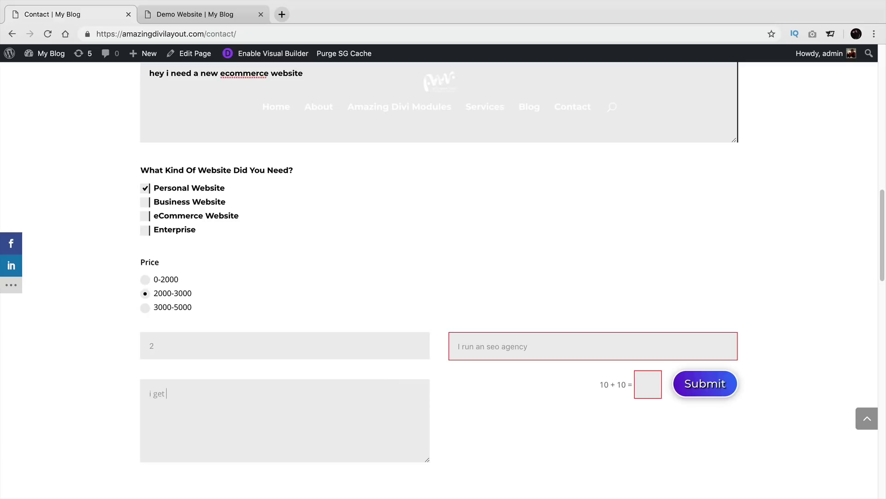
{"action": "type", "text": "1 million visitors a monthth"}
{"action": "left_click", "coordinate": [146, 189]}
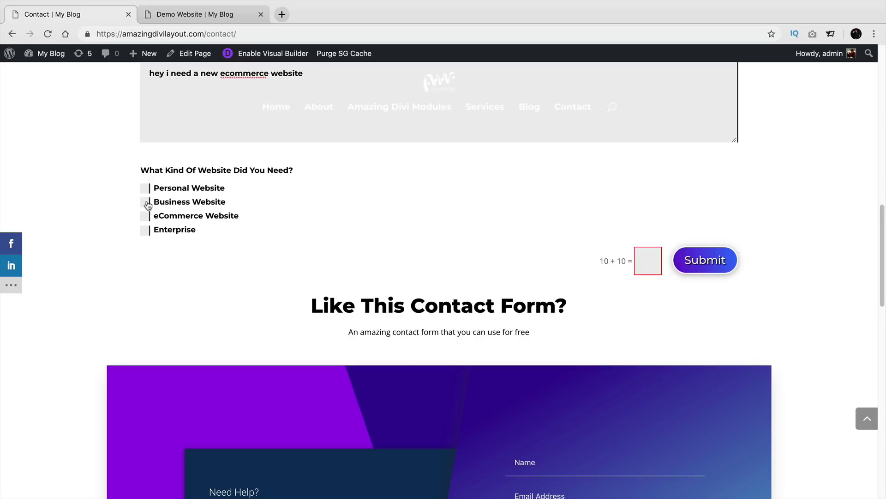
Step: Tick Business Website, choose Online Website as its kind, and select the 3000-5000 price
{"action": "left_click", "coordinate": [146, 202]}
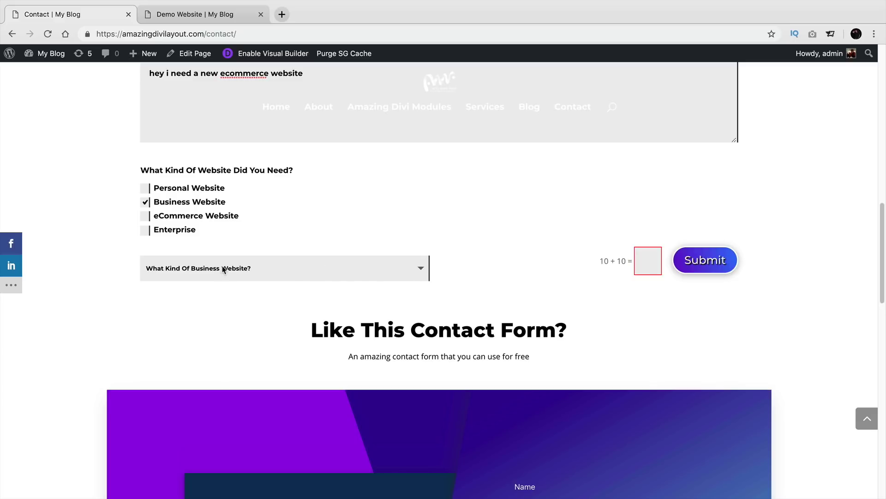
{"action": "left_click", "coordinate": [246, 275]}
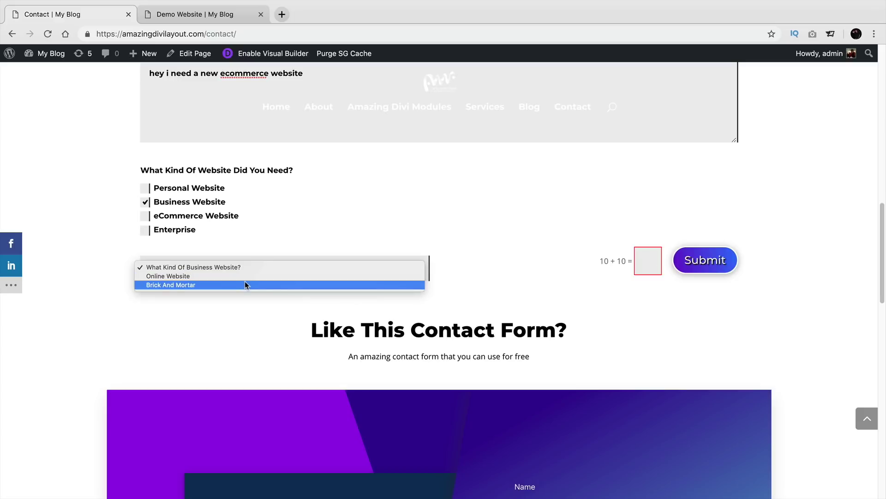
{"action": "left_click", "coordinate": [246, 276]}
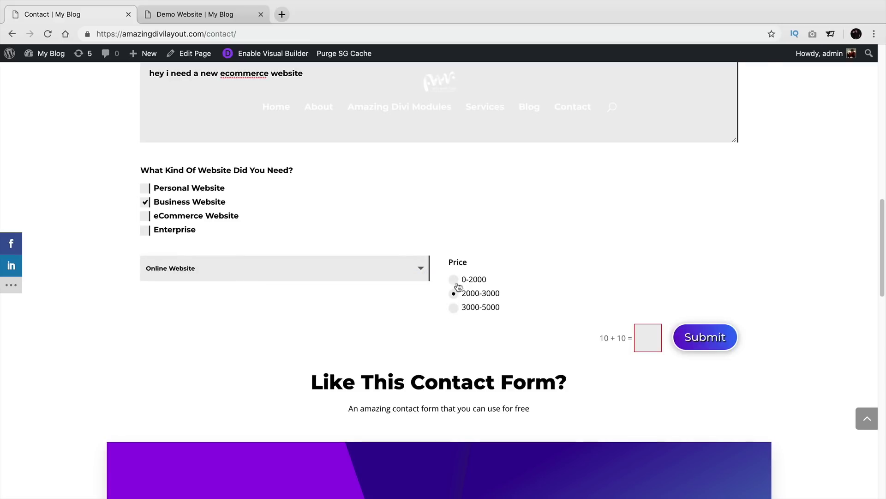
{"action": "left_click", "coordinate": [454, 307]}
Step: Click into the 10 + 10 captcha field and scroll through the form's unfilled-field warnings
{"action": "left_click", "coordinate": [638, 340]}
{"action": "scroll", "coordinate": [613, 328], "scroll_direction": "up", "scroll_amount": 4}
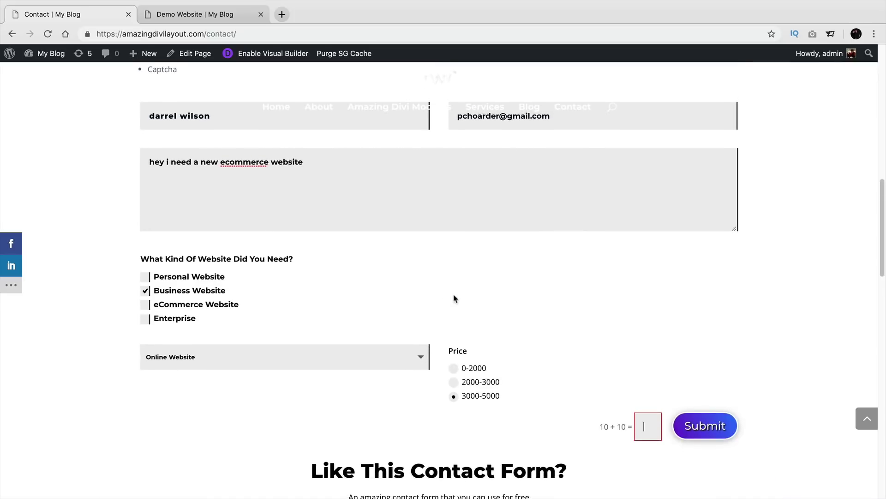
{"action": "scroll", "coordinate": [424, 314], "scroll_direction": "down", "scroll_amount": 3}
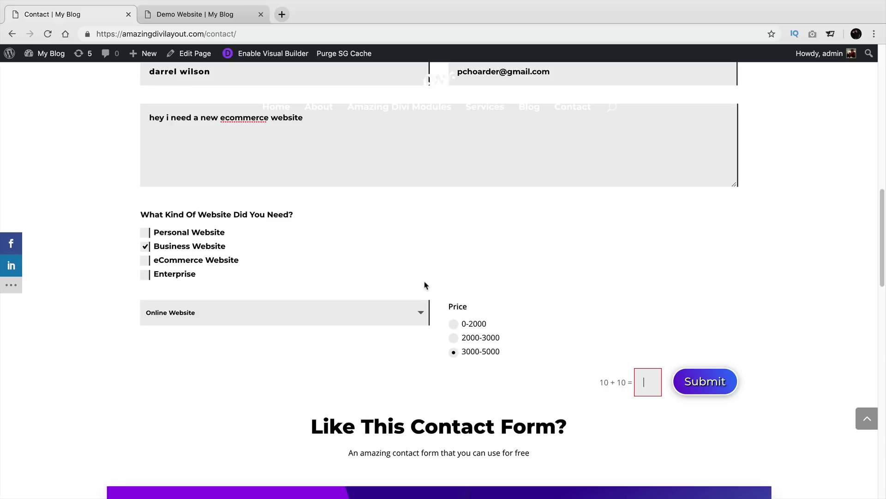
{"action": "scroll", "coordinate": [425, 284], "scroll_direction": "up", "scroll_amount": 4}
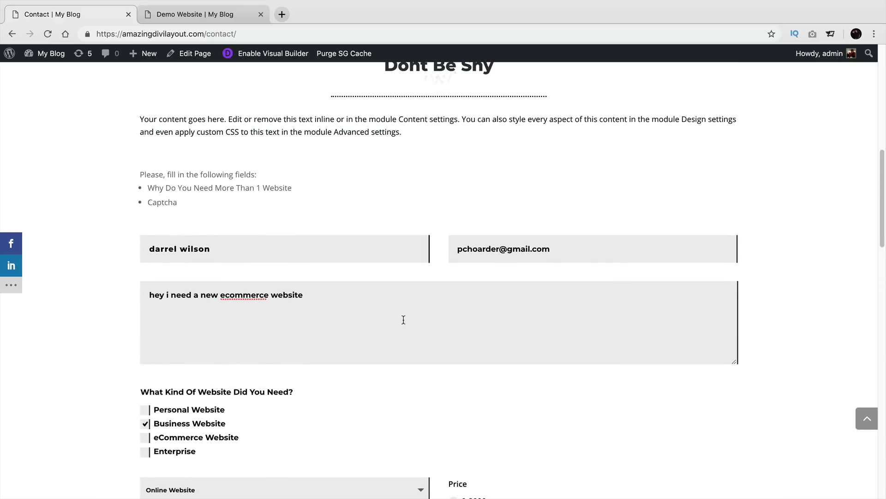
{"action": "scroll", "coordinate": [404, 319], "scroll_direction": "up", "scroll_amount": 6}
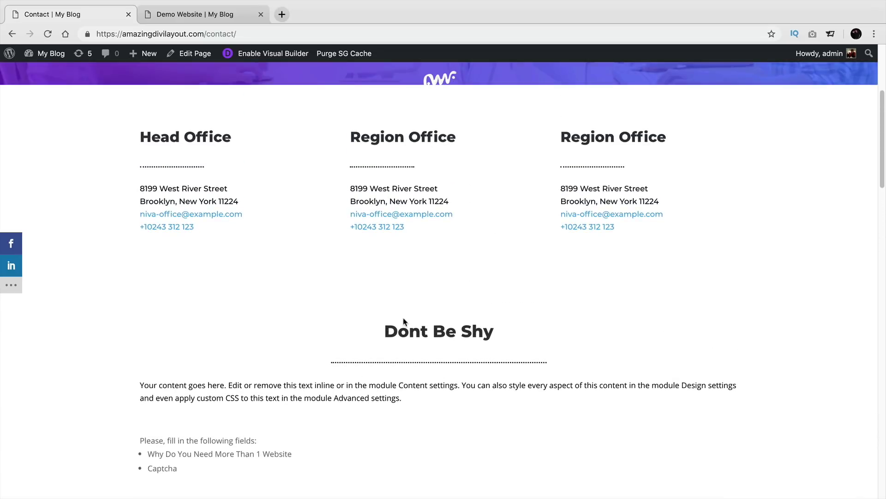
{"action": "scroll", "coordinate": [404, 320], "scroll_direction": "up", "scroll_amount": 5}
Step: Go to the site's home page and scroll through it
{"action": "left_click", "coordinate": [283, 135]}
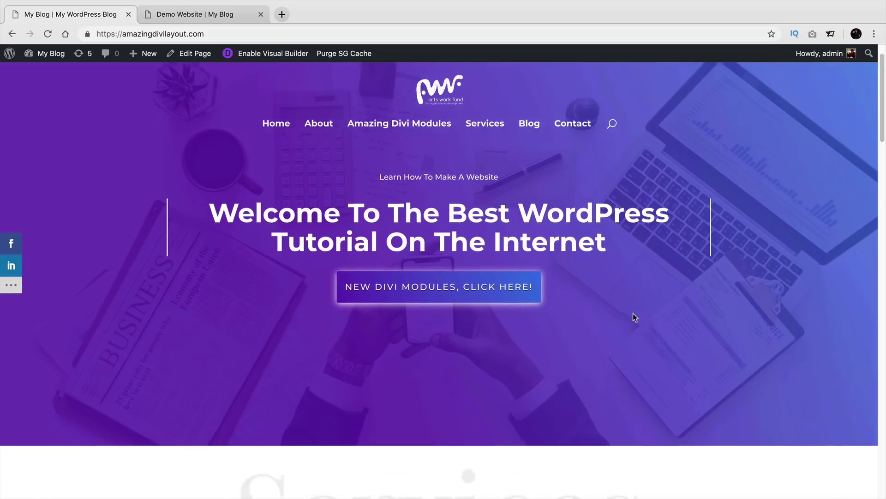
{"action": "scroll", "coordinate": [633, 313], "scroll_direction": "down", "scroll_amount": 15}
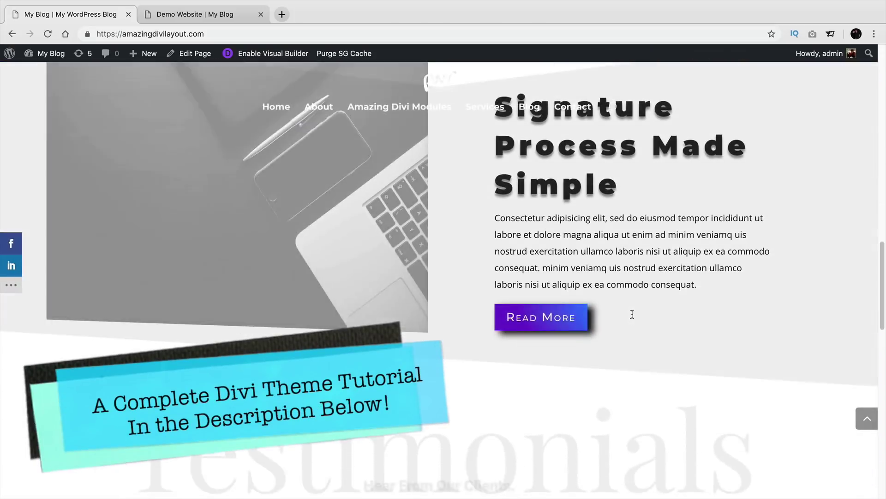
{"action": "scroll", "coordinate": [632, 313], "scroll_direction": "down", "scroll_amount": 15}
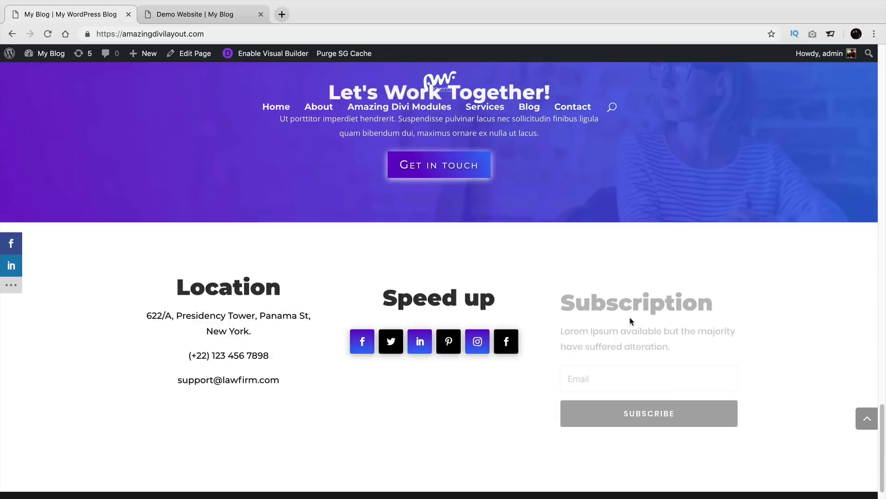
{"action": "scroll", "coordinate": [630, 320], "scroll_direction": "up", "scroll_amount": 15}
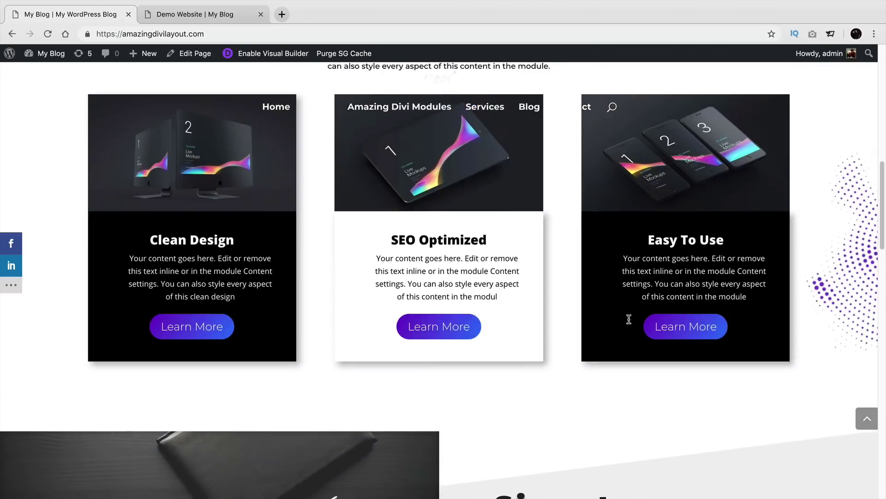
{"action": "scroll", "coordinate": [629, 319], "scroll_direction": "up", "scroll_amount": 10}
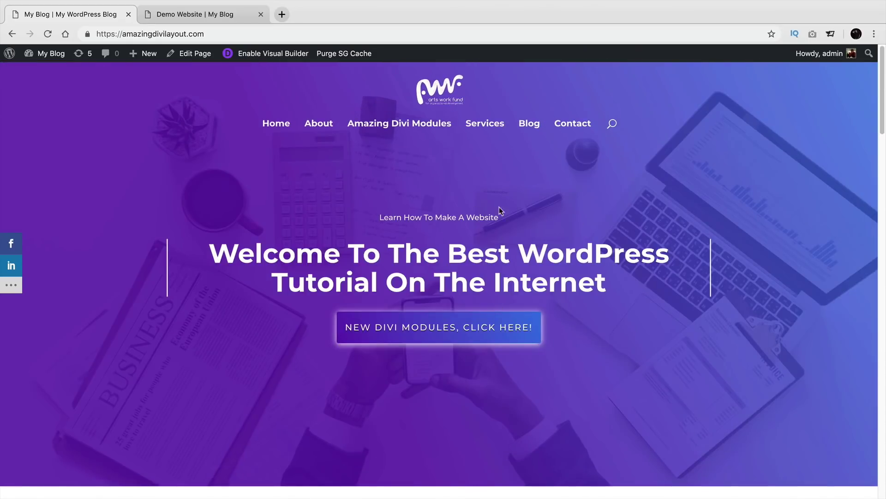
Step: Open the Amazing Divi Modules page and scroll through its flipbox examples
{"action": "left_click", "coordinate": [411, 133]}
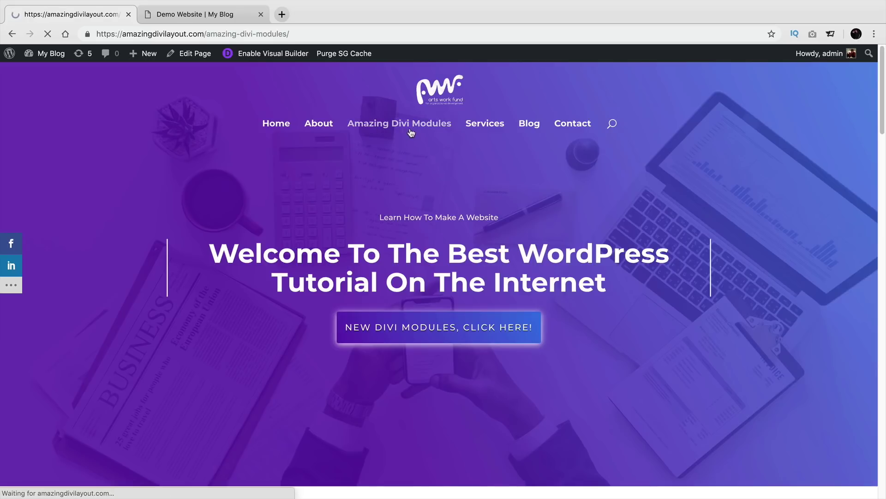
{"action": "scroll", "coordinate": [496, 259], "scroll_direction": "down", "scroll_amount": 2}
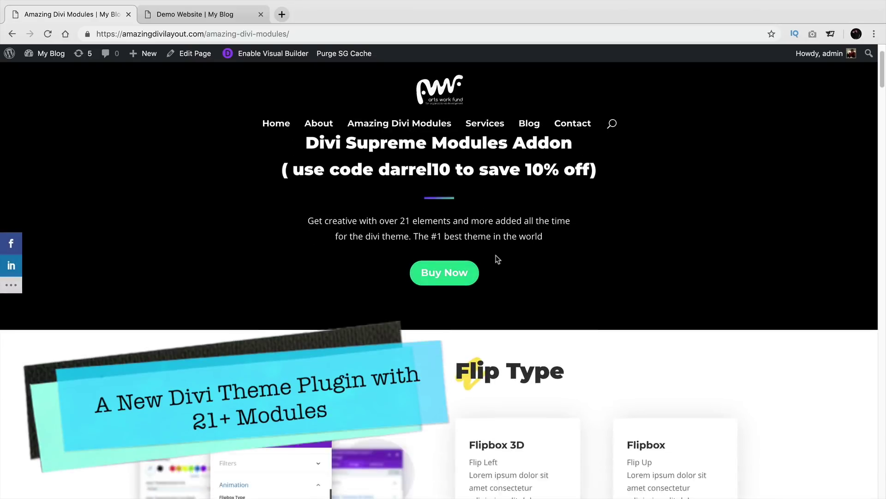
{"action": "scroll", "coordinate": [497, 259], "scroll_direction": "down", "scroll_amount": 7}
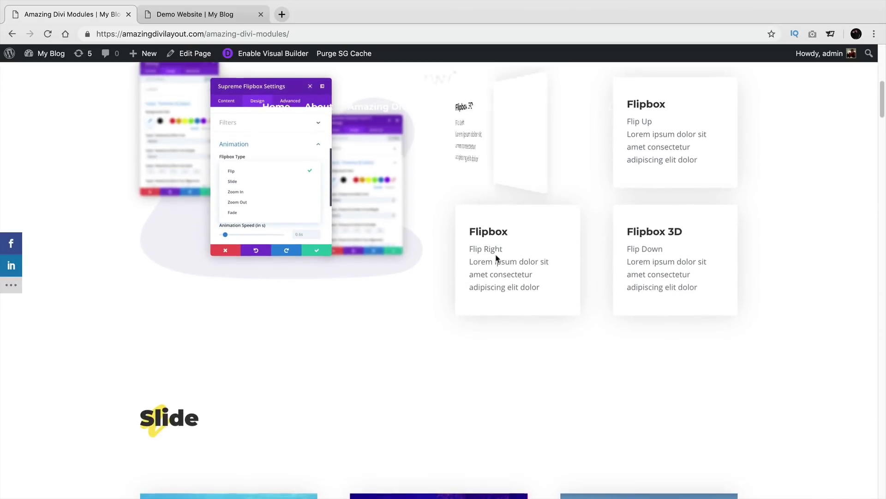
{"action": "scroll", "coordinate": [624, 240], "scroll_direction": "down", "scroll_amount": 8}
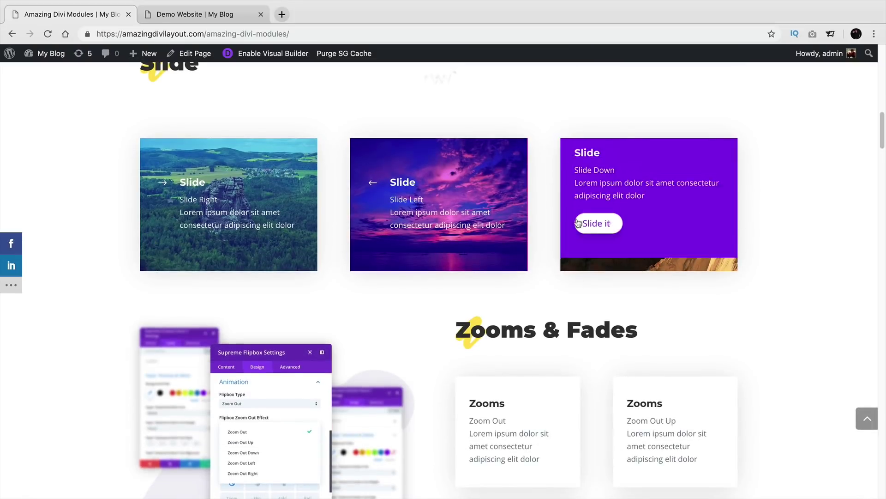
{"action": "scroll", "coordinate": [273, 224], "scroll_direction": "down", "scroll_amount": 7}
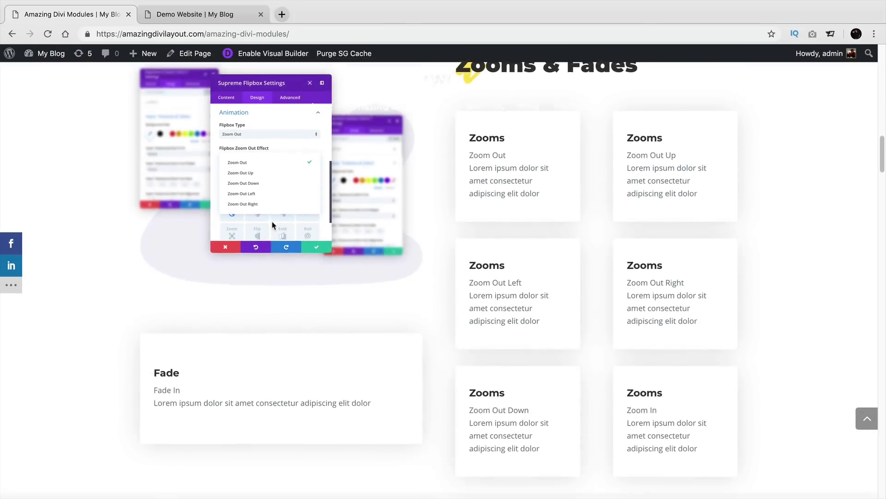
{"action": "scroll", "coordinate": [425, 252], "scroll_direction": "up", "scroll_amount": 20}
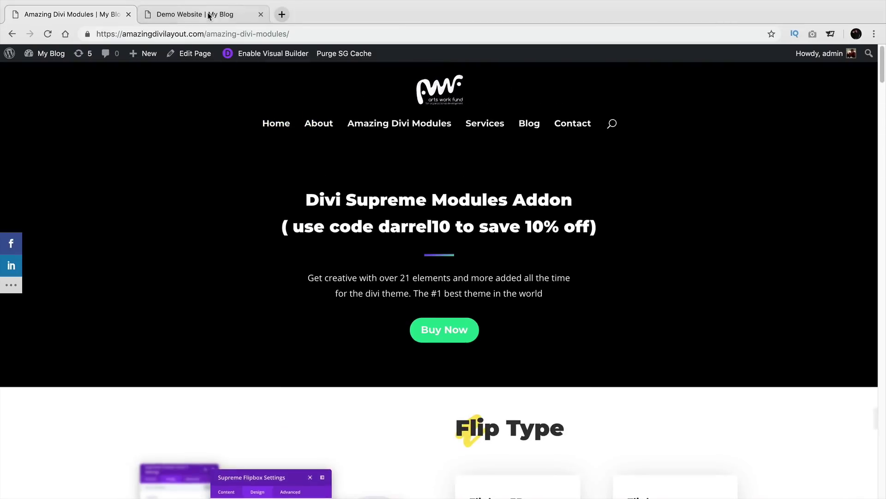
{"action": "left_click", "coordinate": [210, 14]}
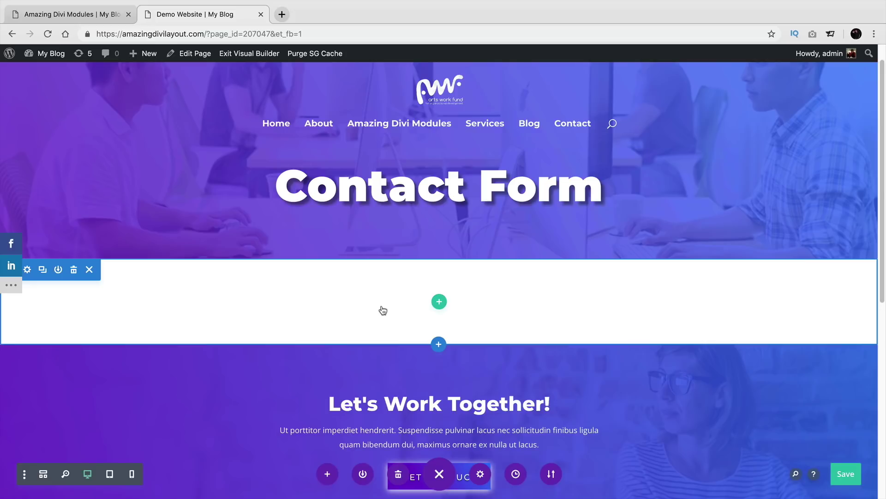
{"action": "scroll", "coordinate": [512, 271], "scroll_direction": "down", "scroll_amount": 3}
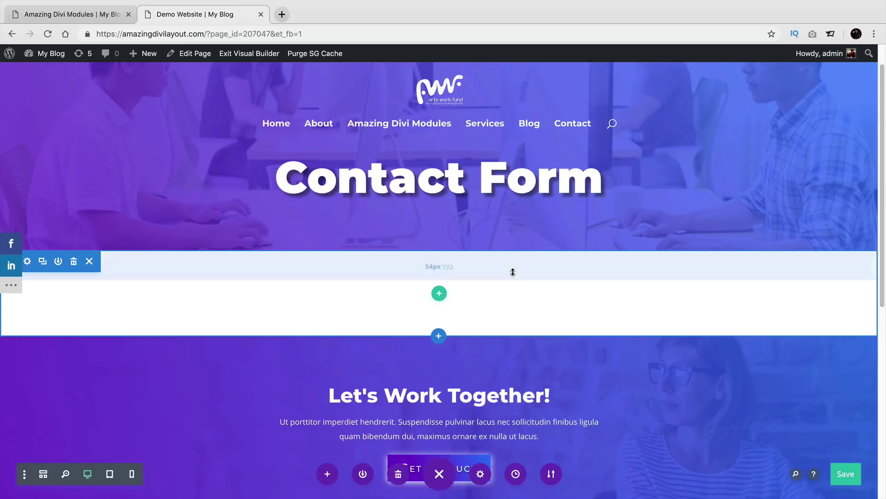
{"action": "scroll", "coordinate": [535, 259], "scroll_direction": "down", "scroll_amount": 5}
{"action": "scroll", "coordinate": [536, 293], "scroll_direction": "up", "scroll_amount": 8}
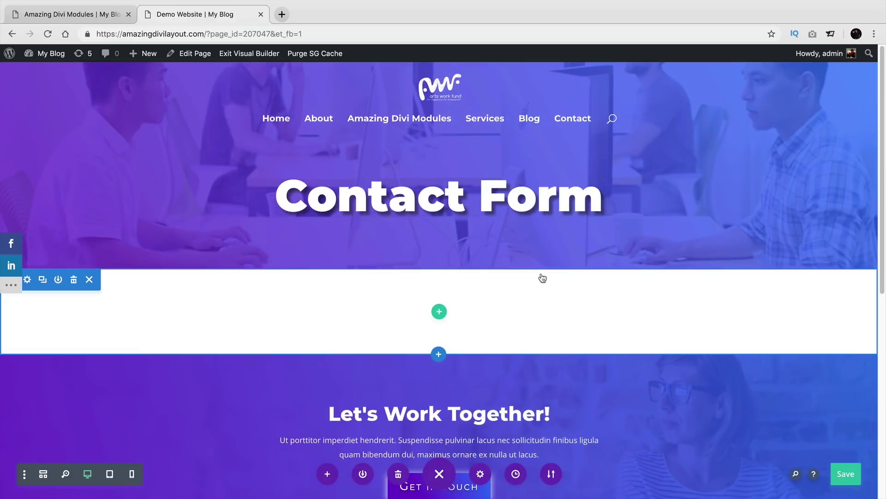
Step: Add a one-column row with a Contact Form module, found by searching 'contact'
{"action": "left_click", "coordinate": [439, 312]}
{"action": "left_click", "coordinate": [380, 175]}
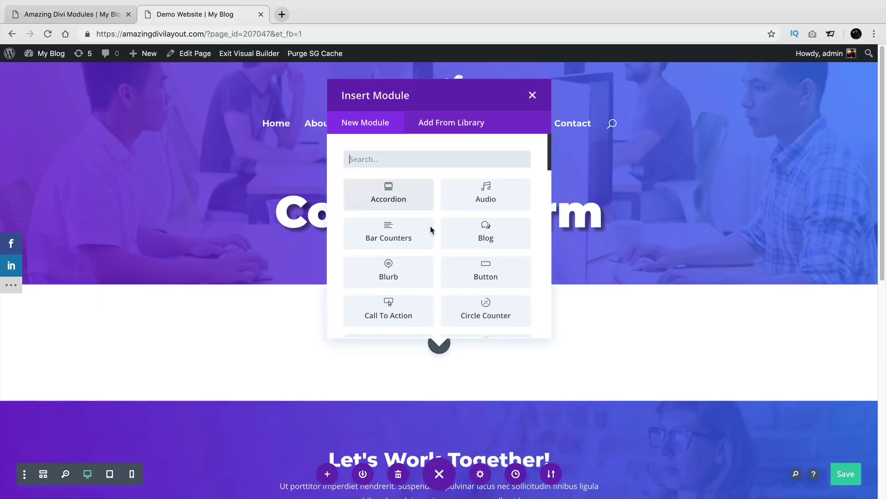
{"action": "type", "text": "contact"}
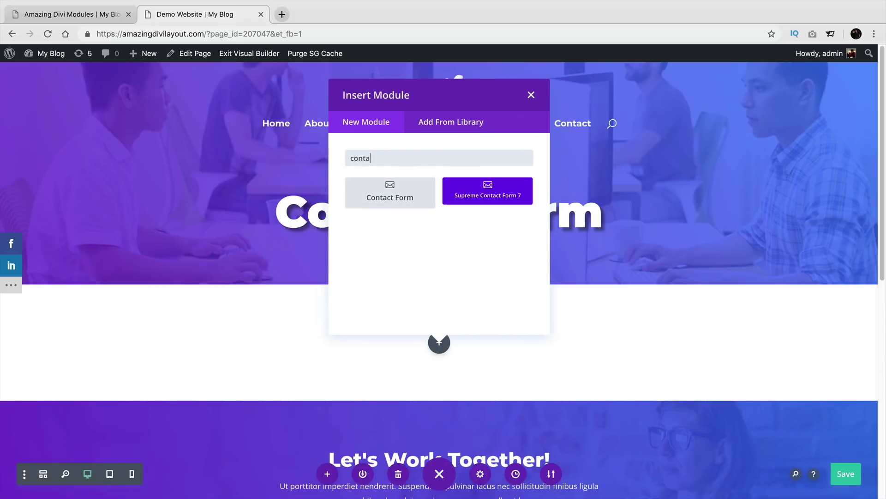
{"action": "left_click", "coordinate": [391, 199]}
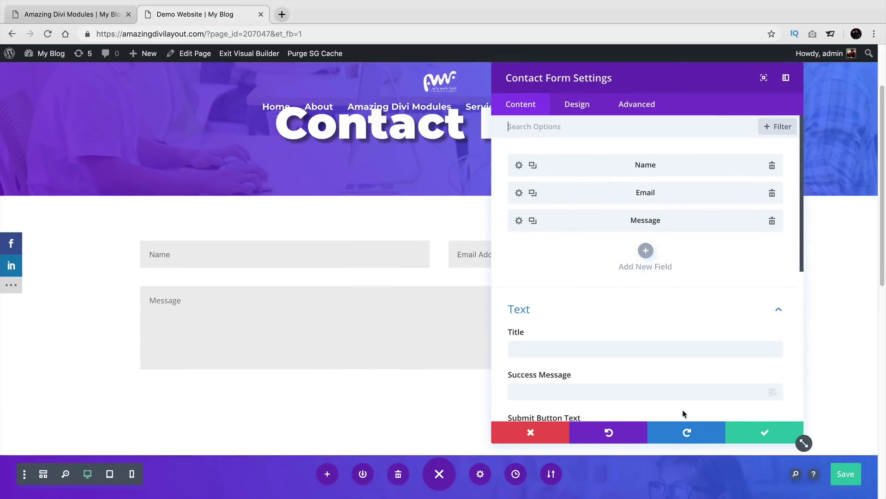
{"action": "left_click", "coordinate": [752, 436]}
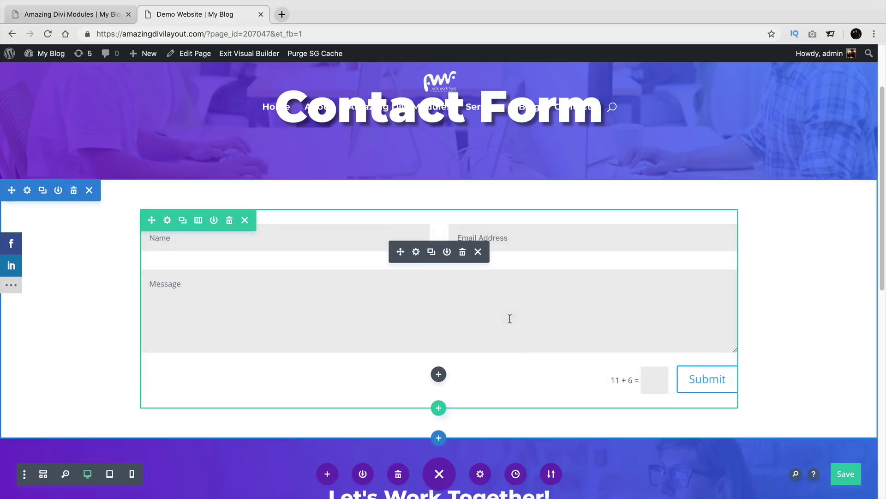
Step: Turn on Make Fullwidth in the Name field's Design > Layout settings
{"action": "left_click", "coordinate": [417, 253]}
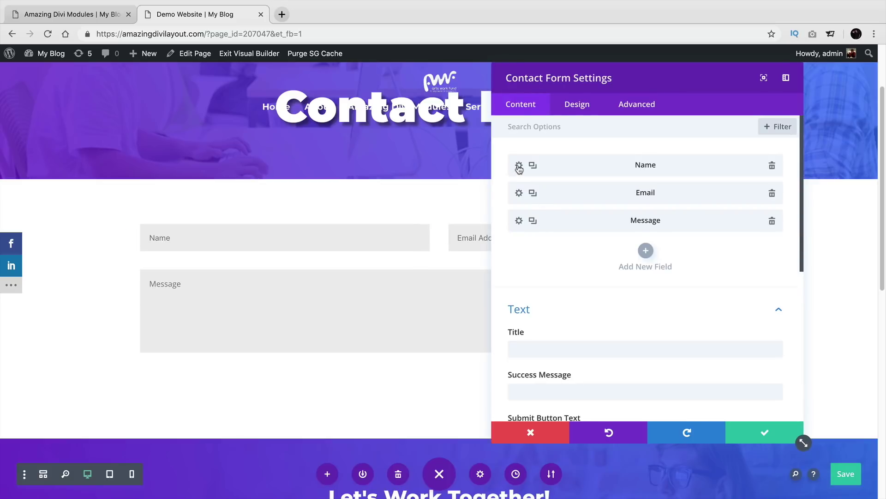
{"action": "left_click_drag", "start_coordinate": [560, 86], "coordinate": [619, 86]}
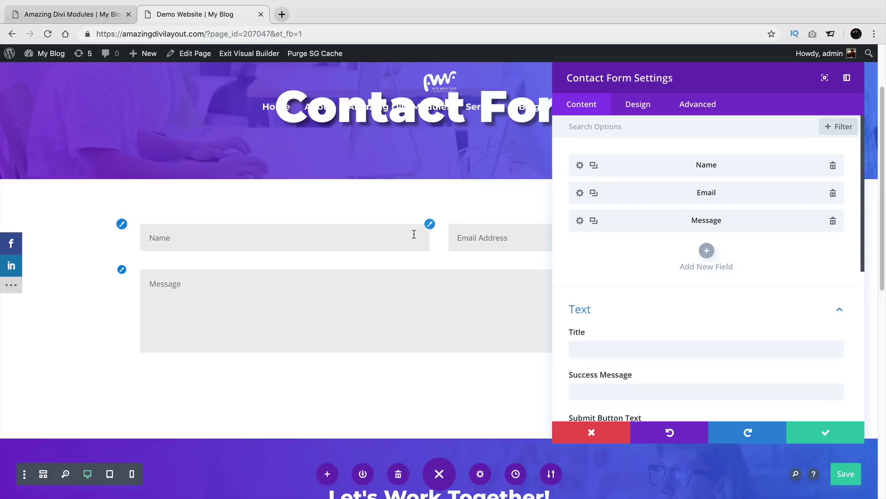
{"action": "left_click", "coordinate": [579, 167]}
{"action": "left_click", "coordinate": [629, 111]}
{"action": "left_click", "coordinate": [630, 154]}
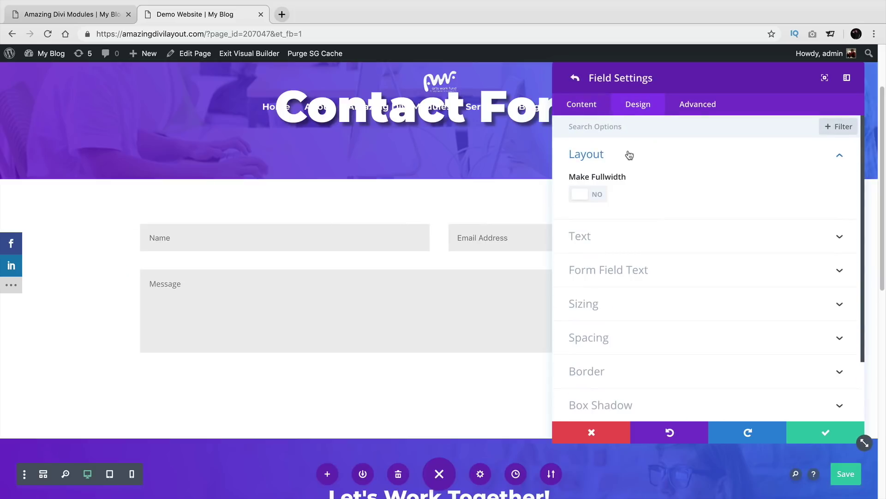
{"action": "left_click_drag", "start_coordinate": [666, 90], "coordinate": [652, 408]}
{"action": "left_click", "coordinate": [661, 375]}
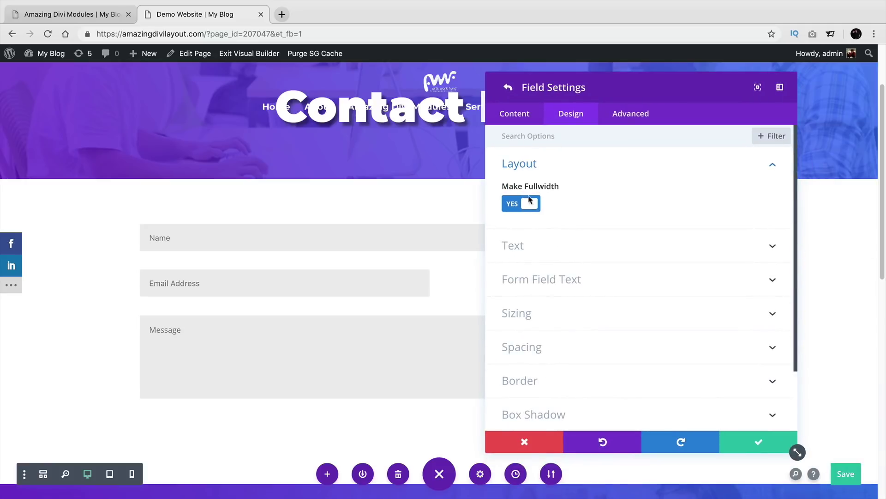
Step: Set the Name field's Make Fullwidth back to NO and switch to the Amazing Divi Modules tab
{"action": "left_click", "coordinate": [531, 204]}
{"action": "scroll", "coordinate": [544, 230], "scroll_direction": "down", "scroll_amount": 3}
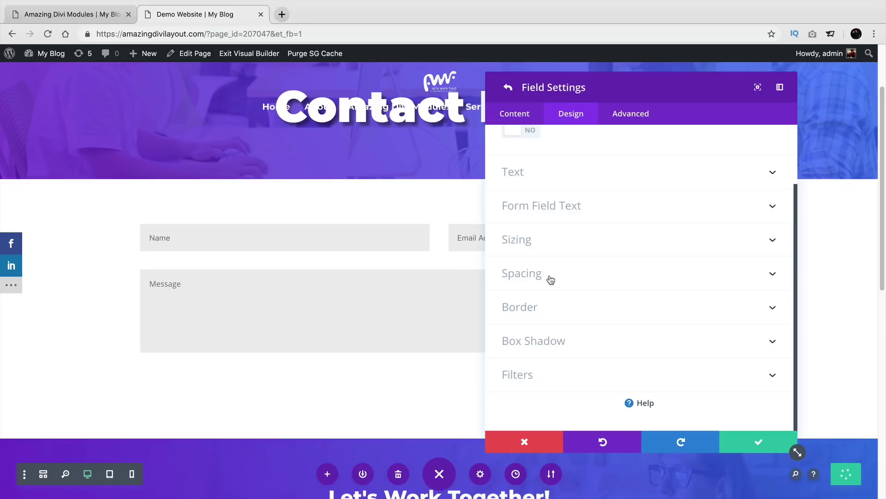
{"action": "left_click", "coordinate": [83, 14]}
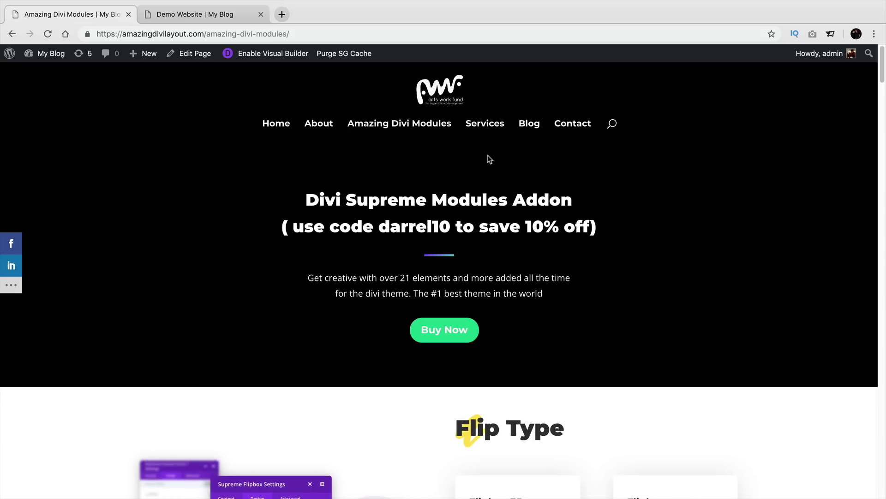
Step: View the 'Like This Contact Form?' example on the Contact page, then return to the Demo Website tab
{"action": "left_click", "coordinate": [567, 132]}
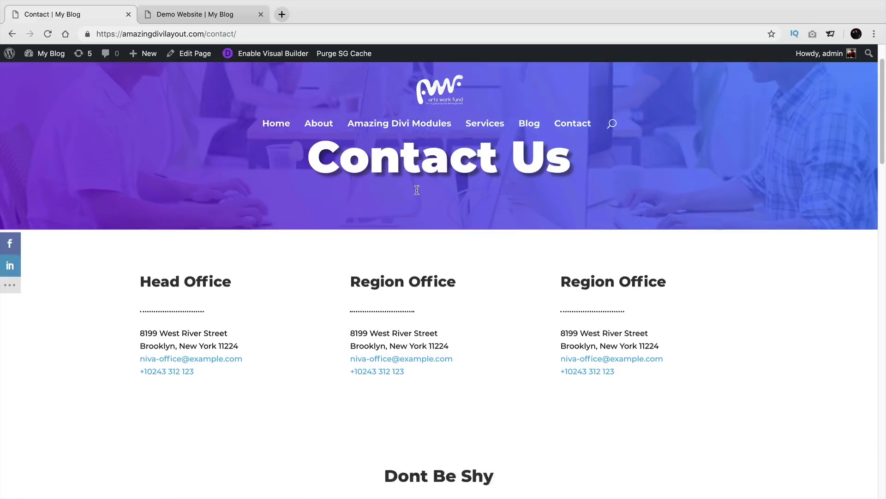
{"action": "scroll", "coordinate": [417, 190], "scroll_direction": "down", "scroll_amount": 5}
{"action": "scroll", "coordinate": [416, 190], "scroll_direction": "down", "scroll_amount": 10}
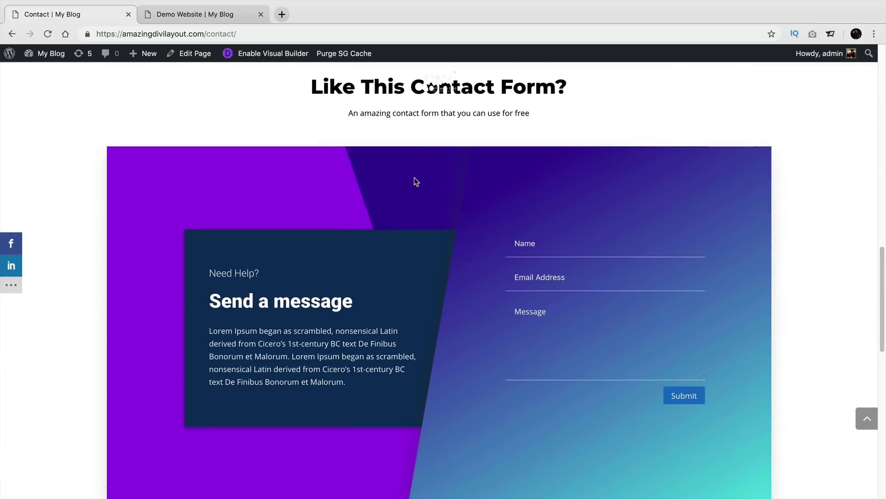
{"action": "scroll", "coordinate": [516, 242], "scroll_direction": "down", "scroll_amount": 2}
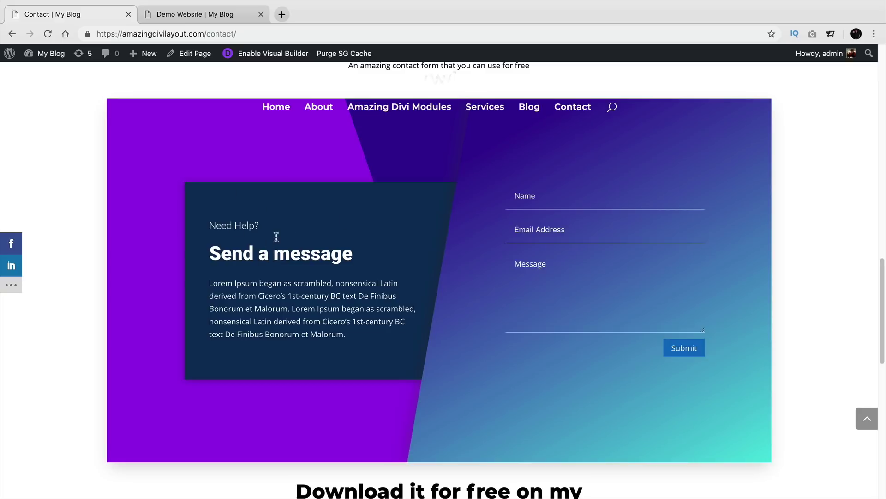
{"action": "left_click", "coordinate": [179, 14]}
{"action": "scroll", "coordinate": [531, 217], "scroll_direction": "up", "scroll_amount": 3}
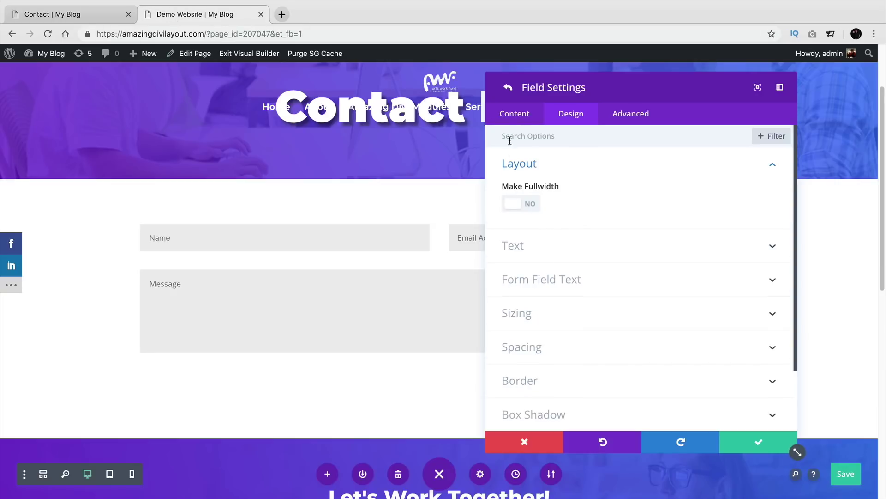
Step: Show the Name field's Content options and dock the settings panel as a left sidebar
{"action": "left_click", "coordinate": [515, 119]}
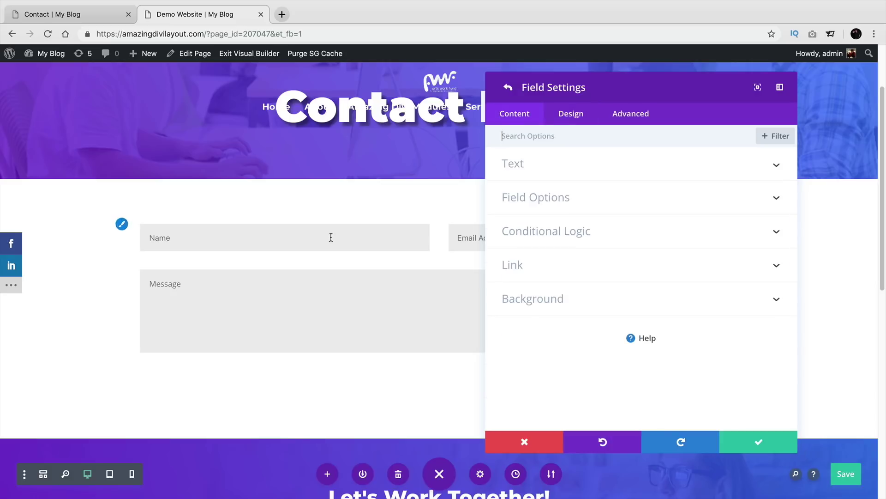
{"action": "left_click_drag", "start_coordinate": [541, 117], "coordinate": [423, 447]}
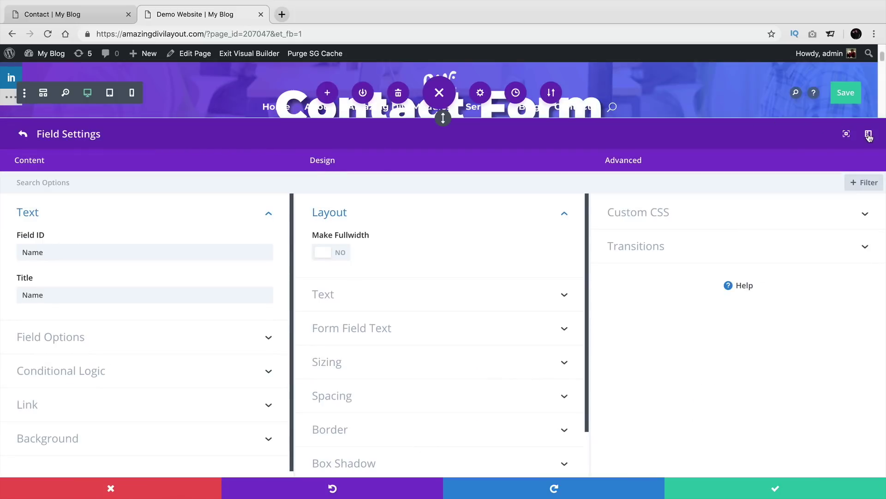
{"action": "left_click", "coordinate": [868, 133]}
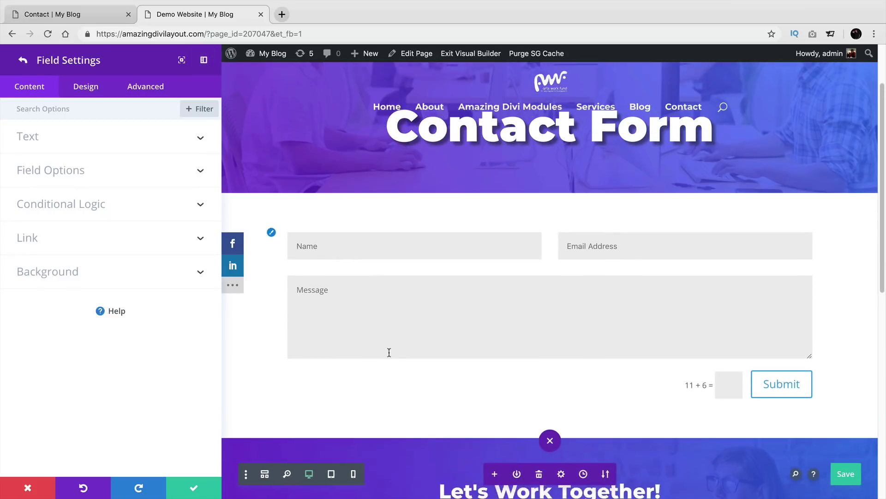
Step: Review the Name field's Text, Field Options and Conditional Logic, then return to the contact form settings
{"action": "scroll", "coordinate": [410, 360], "scroll_direction": "down", "scroll_amount": 2}
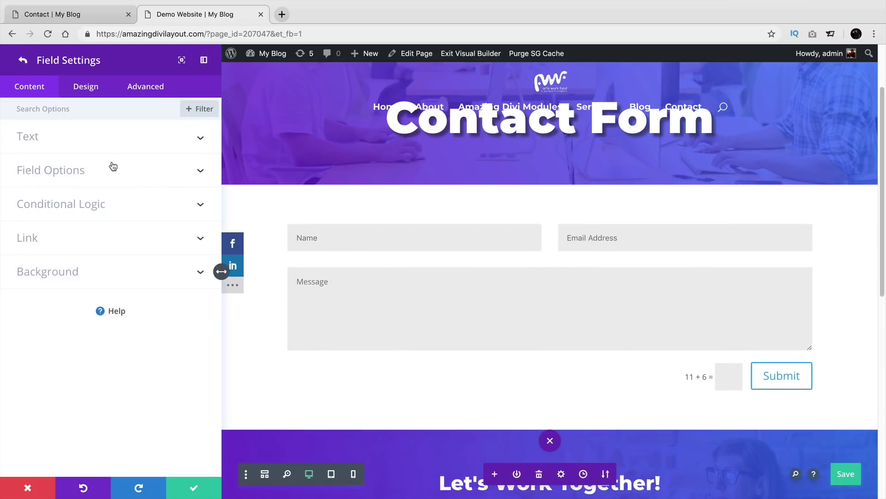
{"action": "left_click", "coordinate": [58, 139]}
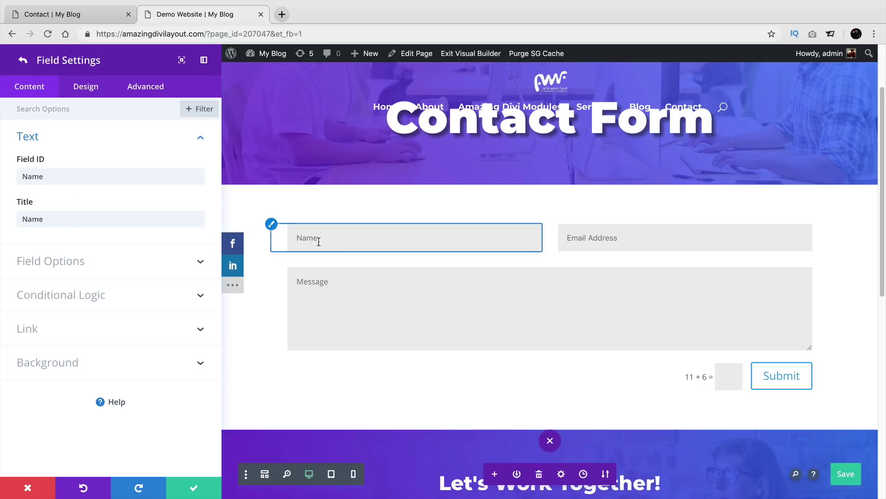
{"action": "left_click", "coordinate": [137, 262]}
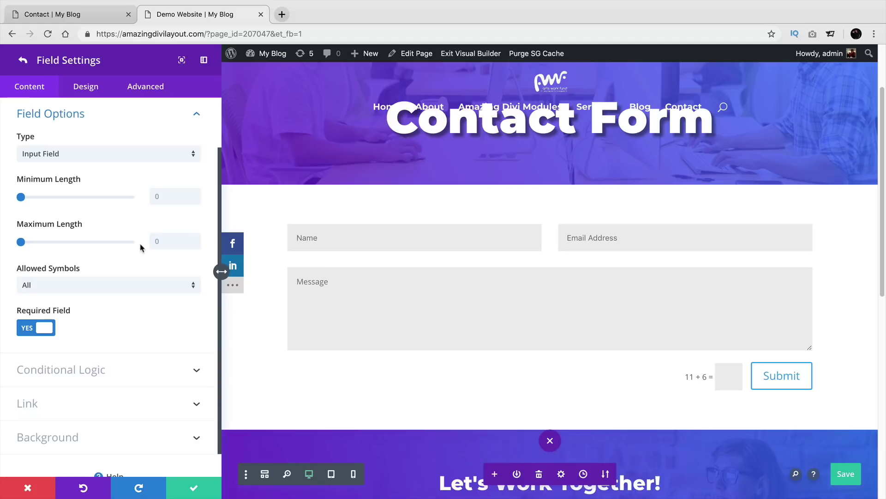
{"action": "left_click", "coordinate": [184, 121]}
{"action": "left_click", "coordinate": [142, 209]}
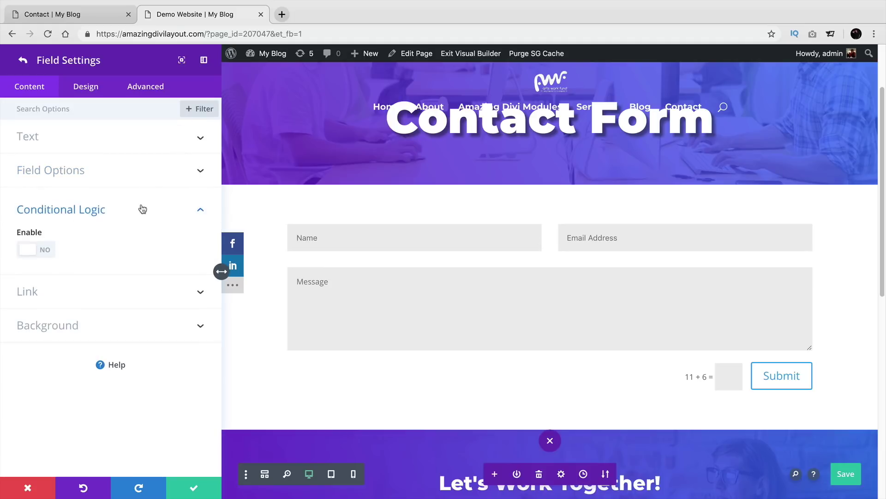
{"action": "left_click", "coordinate": [178, 212]}
{"action": "left_click", "coordinate": [23, 60]}
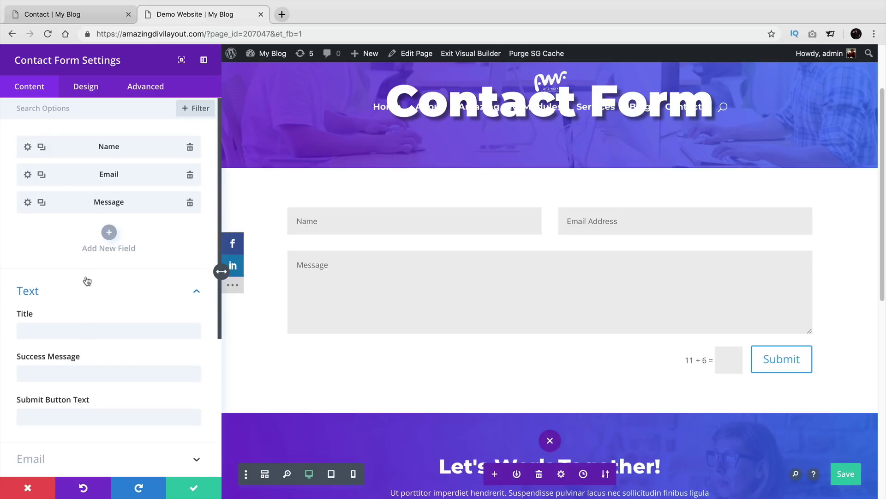
Step: Set the form title to 'Web Design Quote' and review the success message help
{"action": "scroll", "coordinate": [87, 283], "scroll_direction": "down", "scroll_amount": 2}
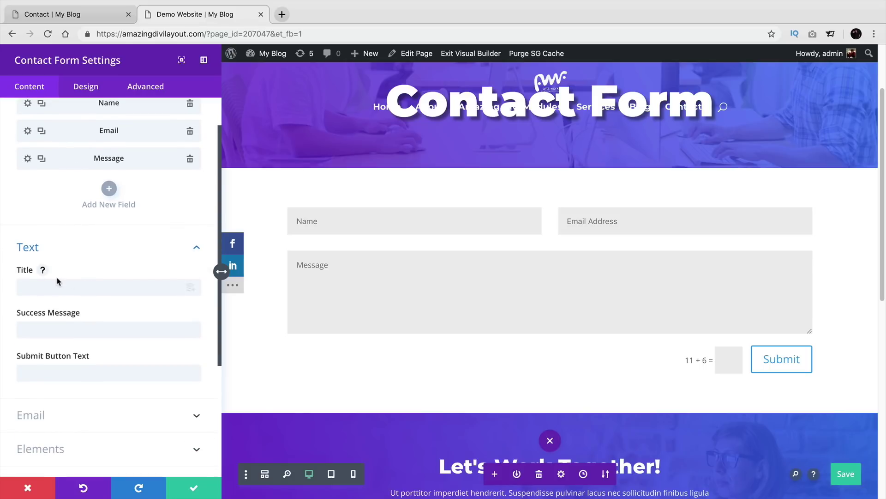
{"action": "left_click", "coordinate": [43, 272]}
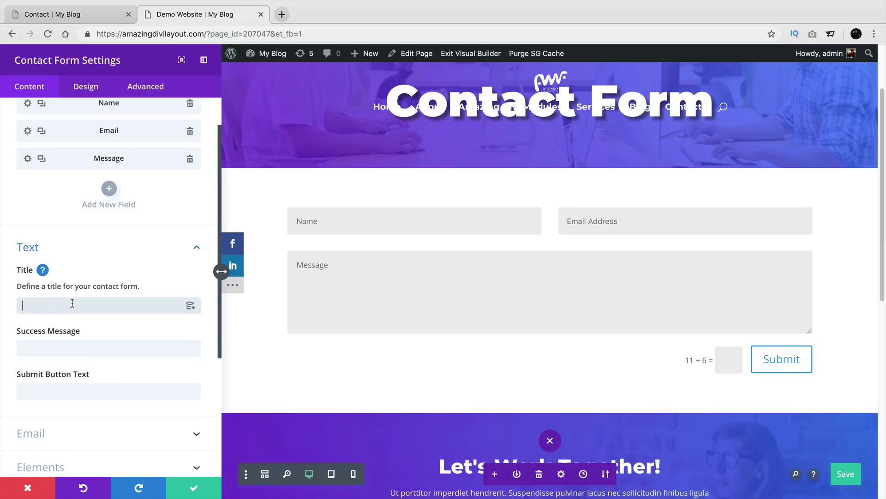
{"action": "type", "text": "Web D"}
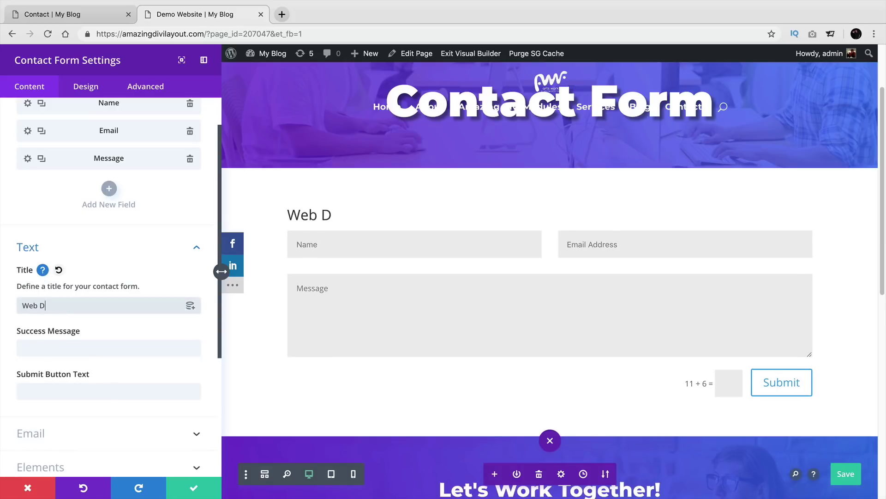
{"action": "type", "text": "esign Quotes"}
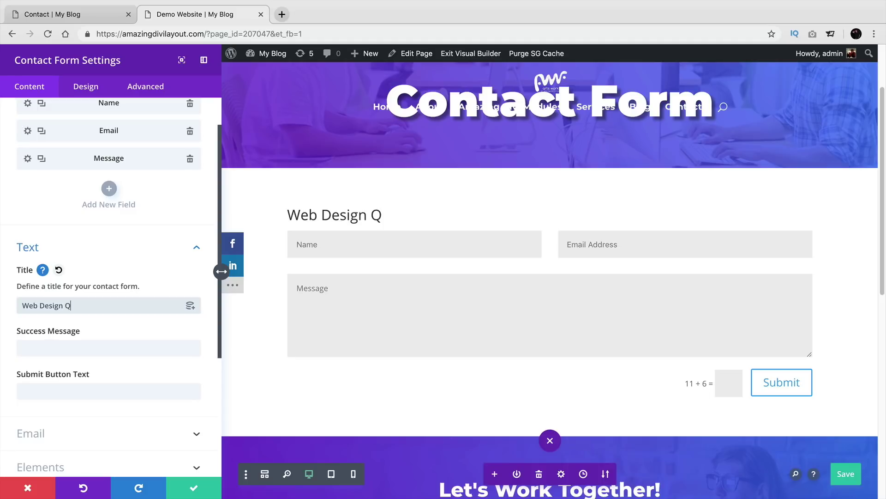
{"action": "left_click", "coordinate": [75, 345]}
{"action": "left_click", "coordinate": [88, 332]}
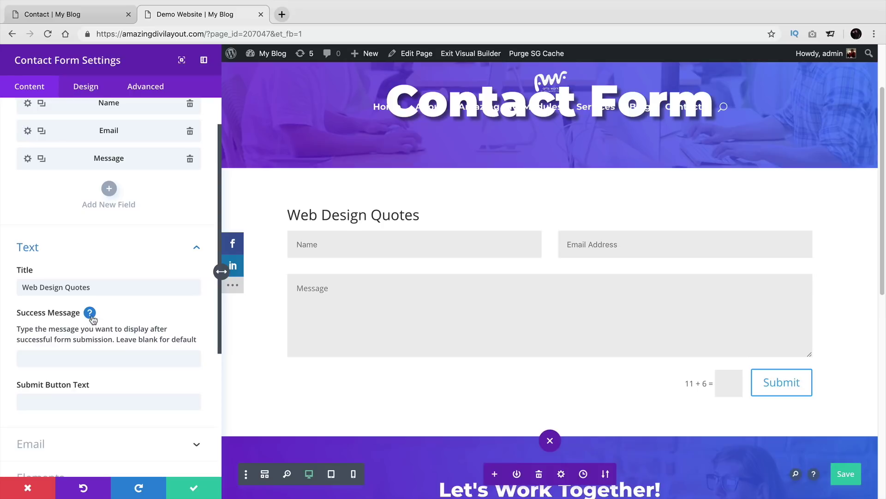
{"action": "left_click", "coordinate": [90, 314]}
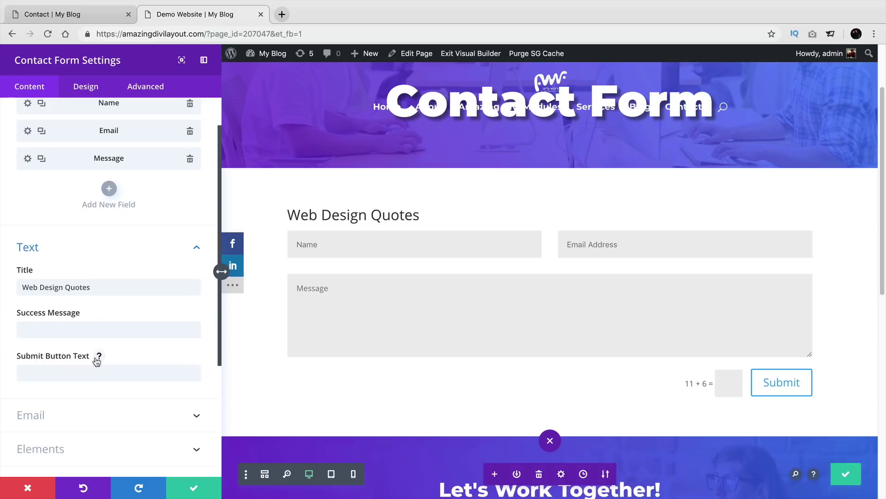
Step: Set the Submit Button Text to 'Email Me'
{"action": "left_click", "coordinate": [94, 372]}
{"action": "type", "text": "Em"}
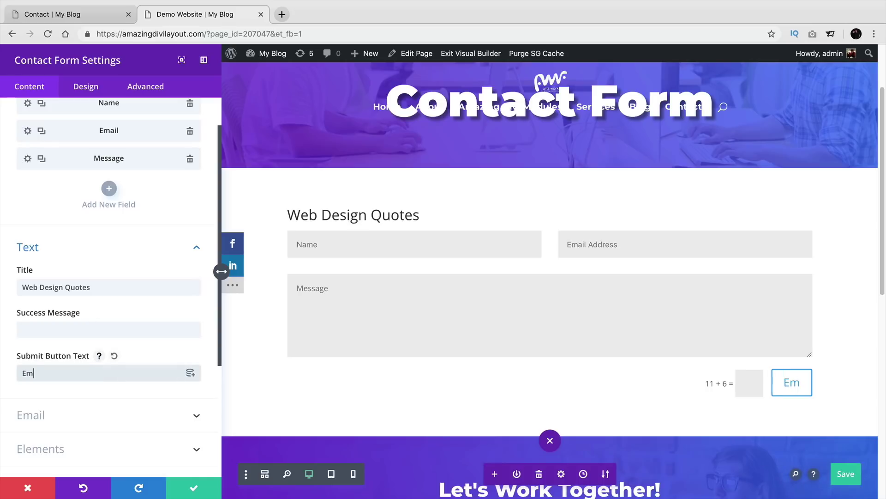
{"action": "type", "text": "ail Me"}
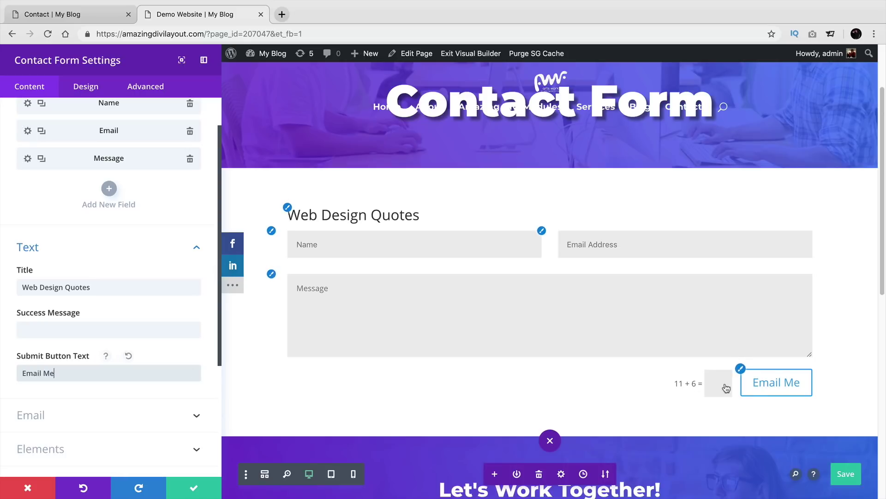
{"action": "scroll", "coordinate": [128, 332], "scroll_direction": "down", "scroll_amount": 3}
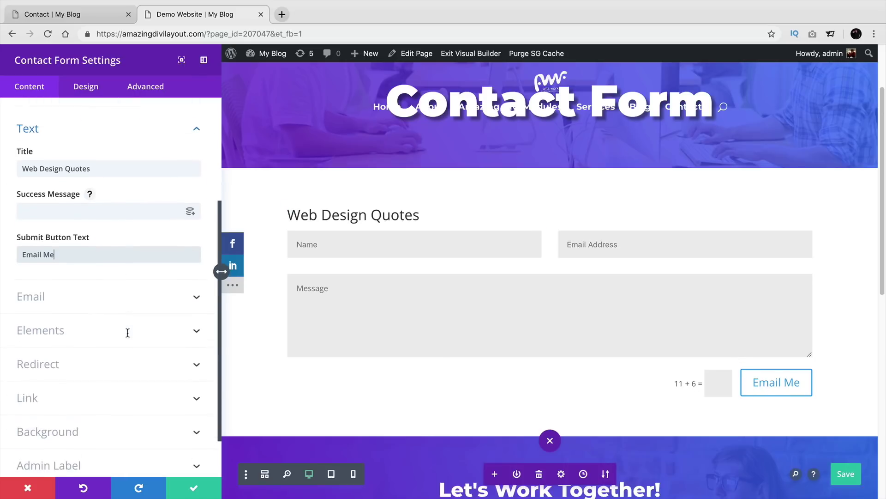
Step: Enter the recipient e-mail address for form submissions, leaving the Message Pattern blank
{"action": "left_click", "coordinate": [116, 285]}
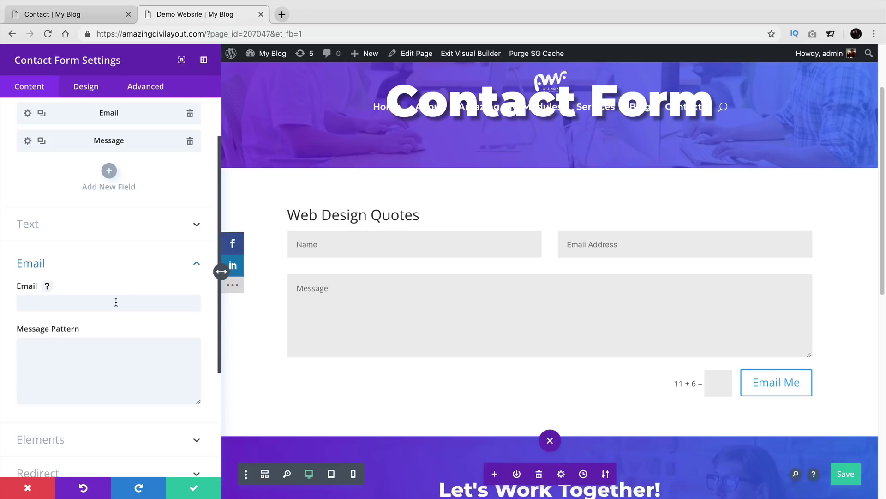
{"action": "left_click", "coordinate": [116, 302]}
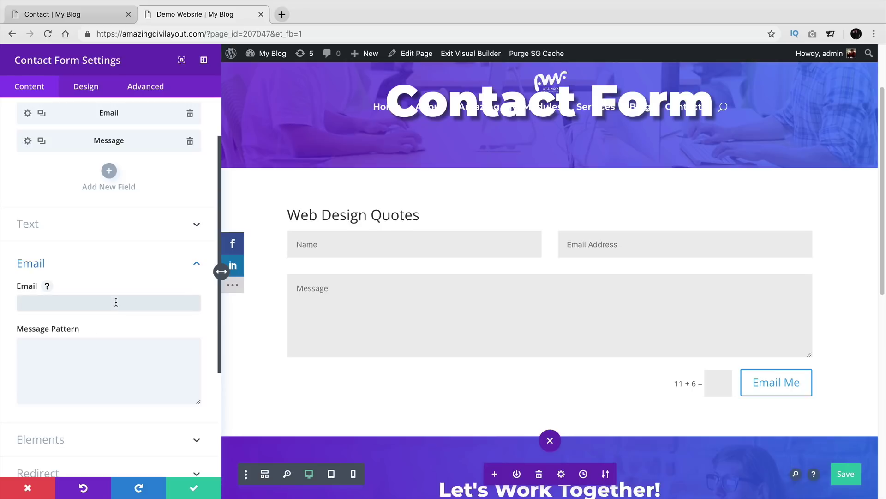
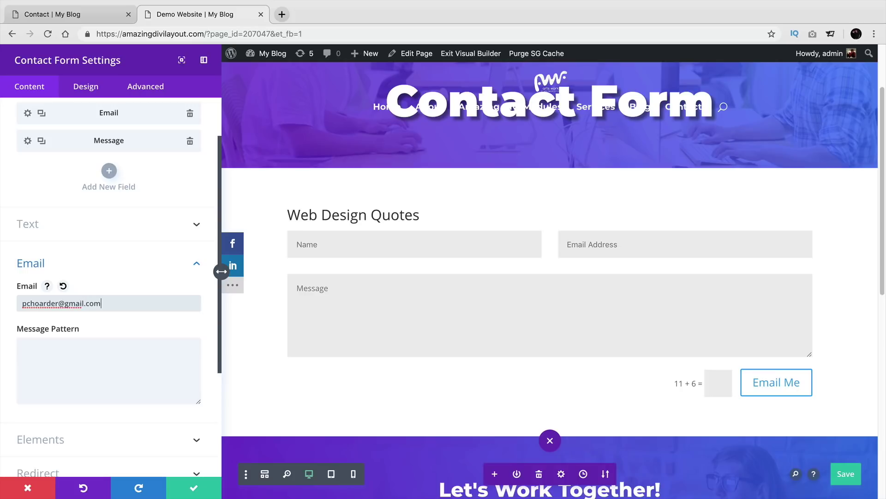
{"action": "key", "text": "Tab"}
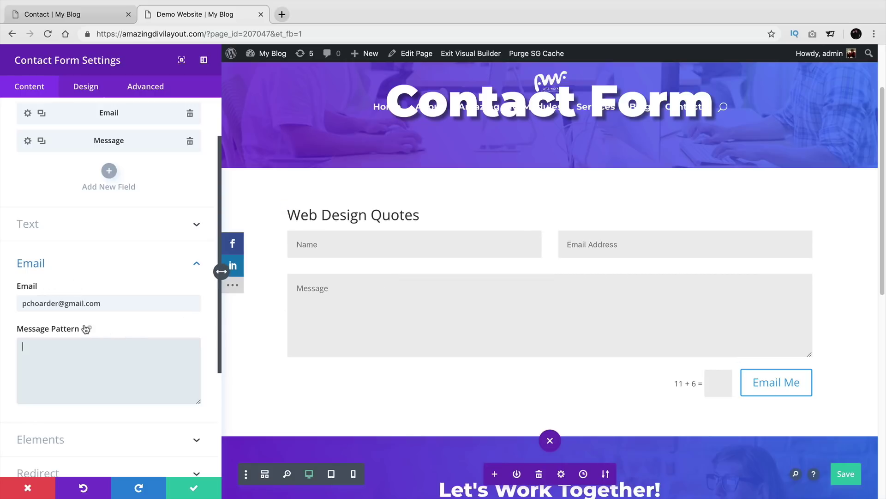
{"action": "left_click", "coordinate": [90, 329]}
{"action": "scroll", "coordinate": [113, 330], "scroll_direction": "down", "scroll_amount": 2}
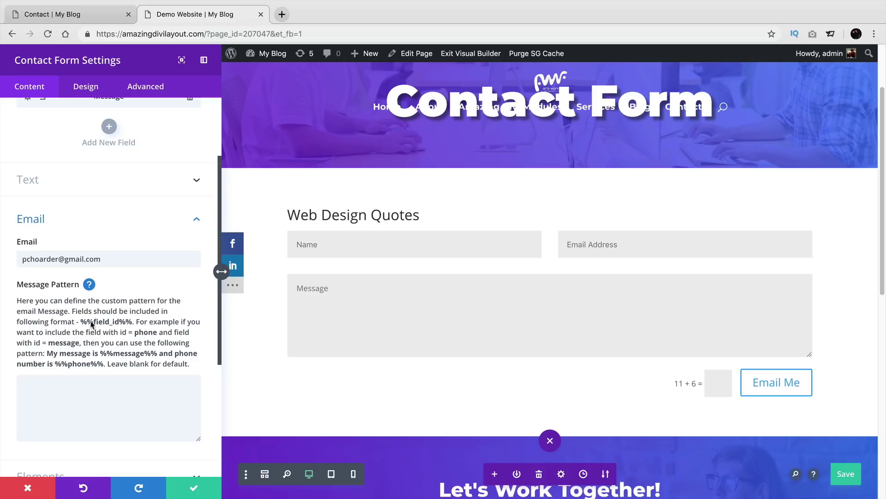
{"action": "left_click", "coordinate": [89, 284]}
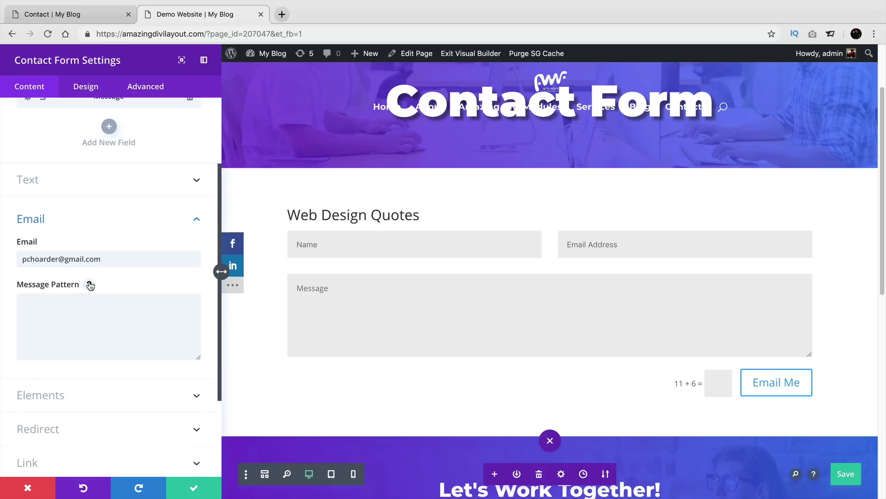
{"action": "scroll", "coordinate": [121, 295], "scroll_direction": "down", "scroll_amount": 4}
{"action": "left_click", "coordinate": [123, 301]}
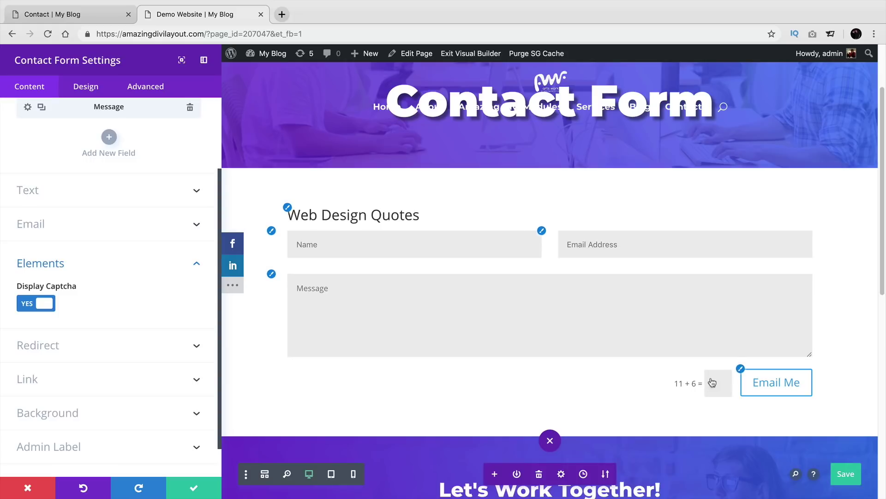
{"action": "left_click", "coordinate": [62, 345]}
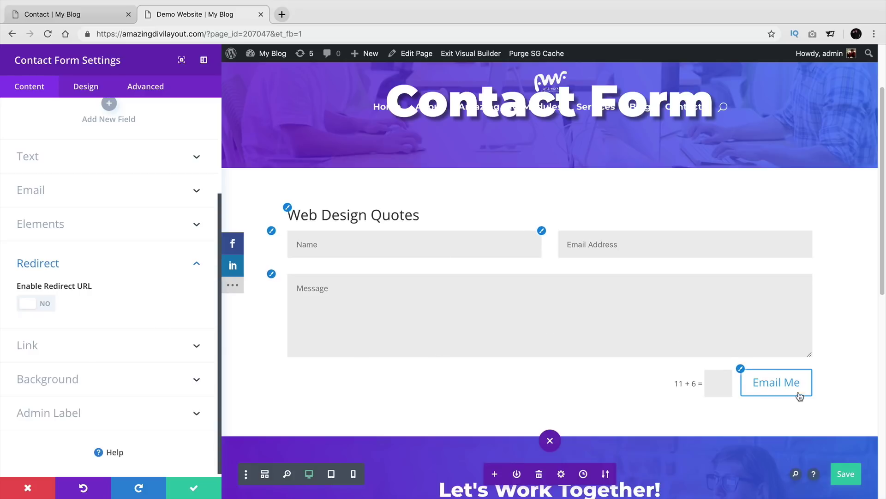
{"action": "left_click", "coordinate": [42, 307]}
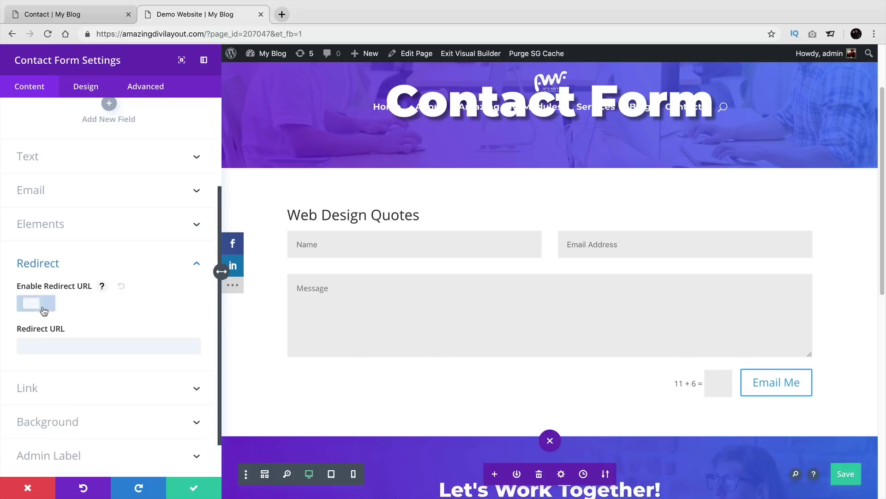
{"action": "left_click", "coordinate": [98, 350]}
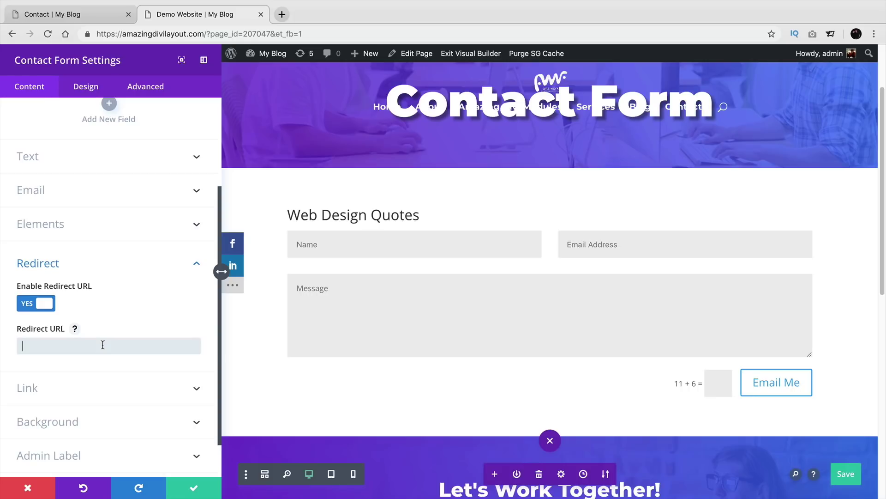
{"action": "type", "text": "www.darrelwilson.com"}
{"action": "left_click", "coordinate": [183, 274]}
{"action": "left_click", "coordinate": [192, 340]}
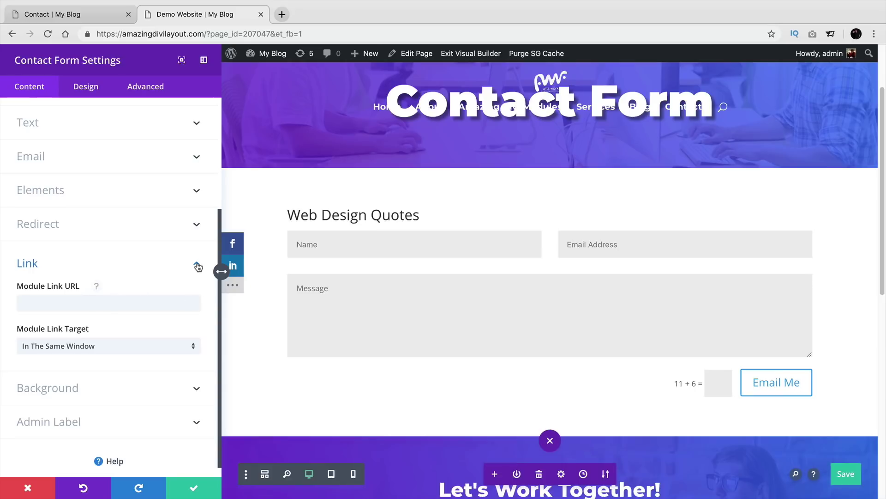
{"action": "left_click", "coordinate": [197, 267]}
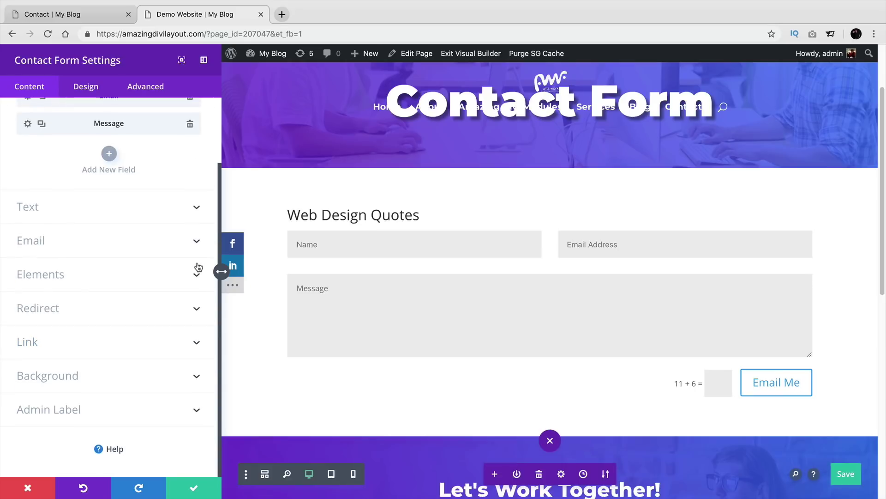
{"action": "left_click", "coordinate": [197, 376]}
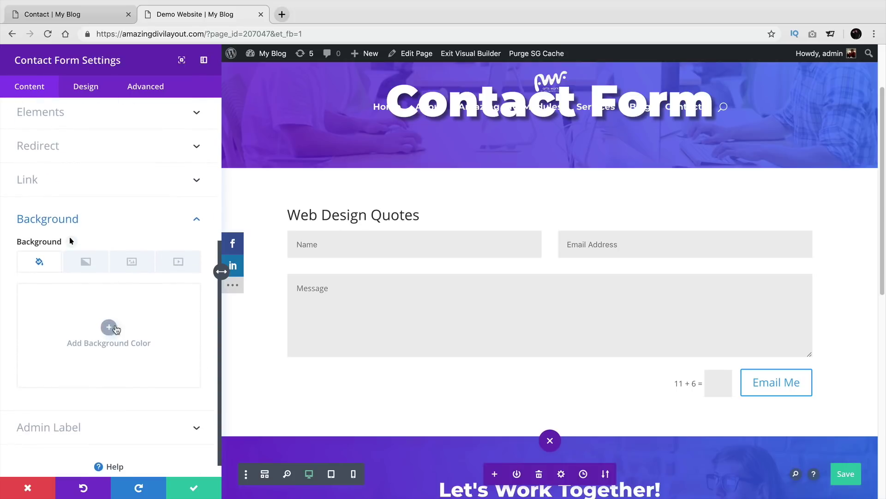
{"action": "left_click", "coordinate": [116, 325]}
{"action": "mouse_move", "coordinate": [118, 327]}
{"action": "left_mouse_down"}
{"action": "mouse_move", "coordinate": [139, 327]}
{"action": "mouse_move", "coordinate": [131, 342]}
{"action": "mouse_move", "coordinate": [83, 350]}
{"action": "mouse_move", "coordinate": [130, 335]}
{"action": "left_mouse_up"}
{"action": "left_click", "coordinate": [141, 360]}
{"action": "left_click", "coordinate": [86, 261]}
{"action": "left_click", "coordinate": [114, 331]}
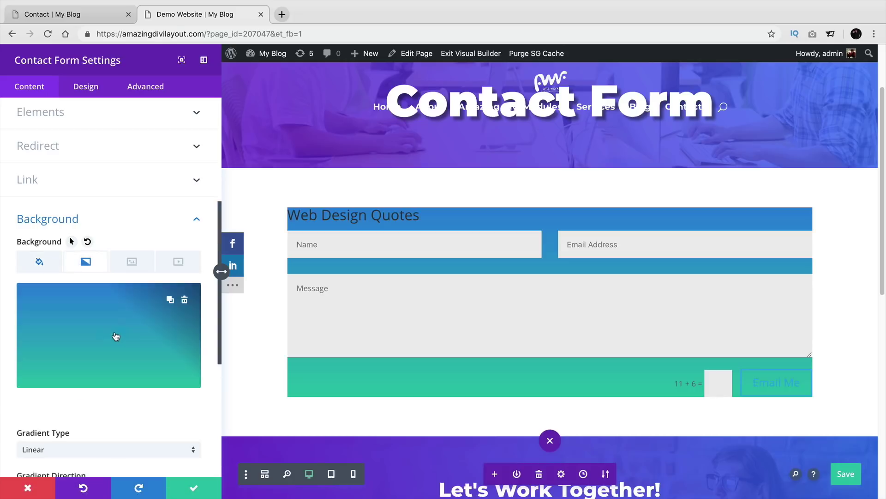
{"action": "left_click", "coordinate": [184, 299]}
{"action": "left_click", "coordinate": [39, 261]}
{"action": "left_click", "coordinate": [184, 301]}
{"action": "scroll", "coordinate": [109, 337], "scroll_direction": "down", "scroll_amount": 1}
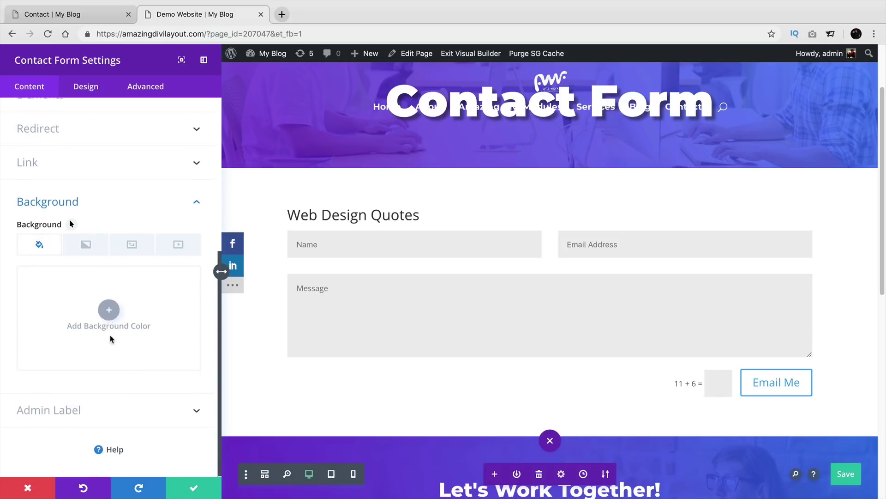
{"action": "scroll", "coordinate": [136, 374], "scroll_direction": "up", "scroll_amount": 1}
{"action": "scroll", "coordinate": [138, 387], "scroll_direction": "down", "scroll_amount": 1}
{"action": "left_click", "coordinate": [139, 400]}
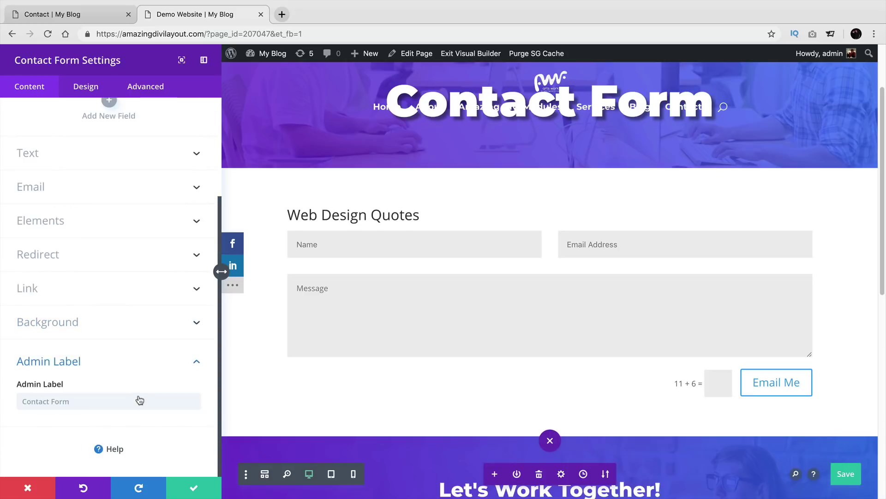
{"action": "left_click", "coordinate": [80, 394]}
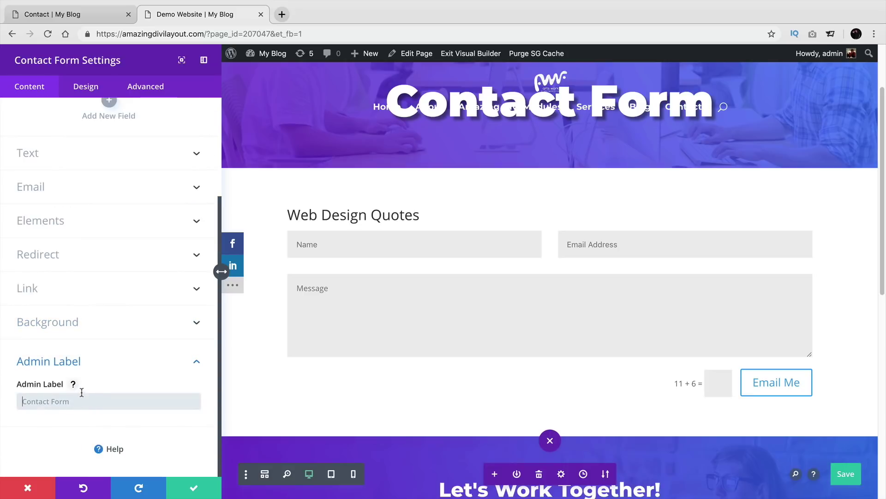
{"action": "scroll", "coordinate": [103, 375], "scroll_direction": "up", "scroll_amount": 3}
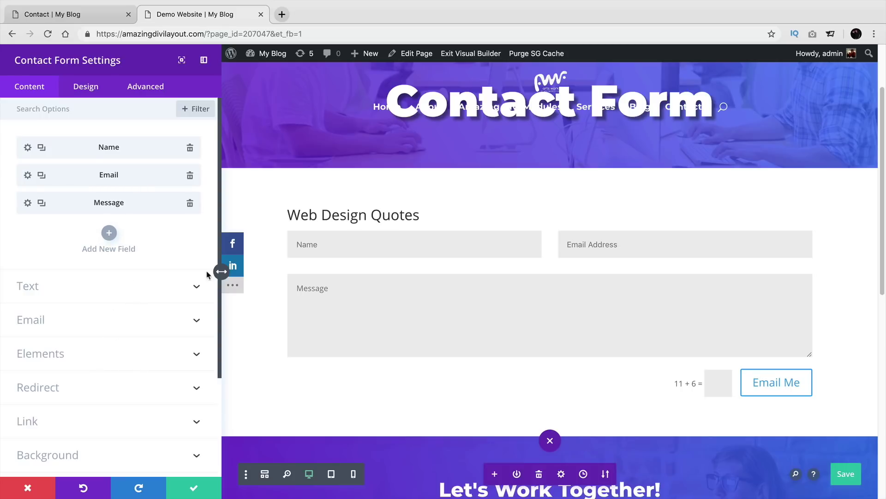
Step: Add a form field with ID 'Website' titled 'Whats Your Website', then save the page
{"action": "left_click", "coordinate": [109, 233]}
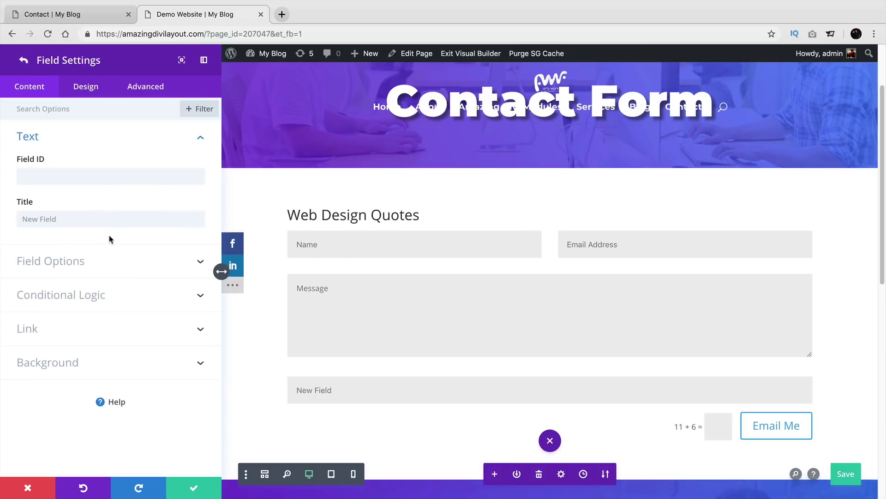
{"action": "left_click", "coordinate": [102, 175]}
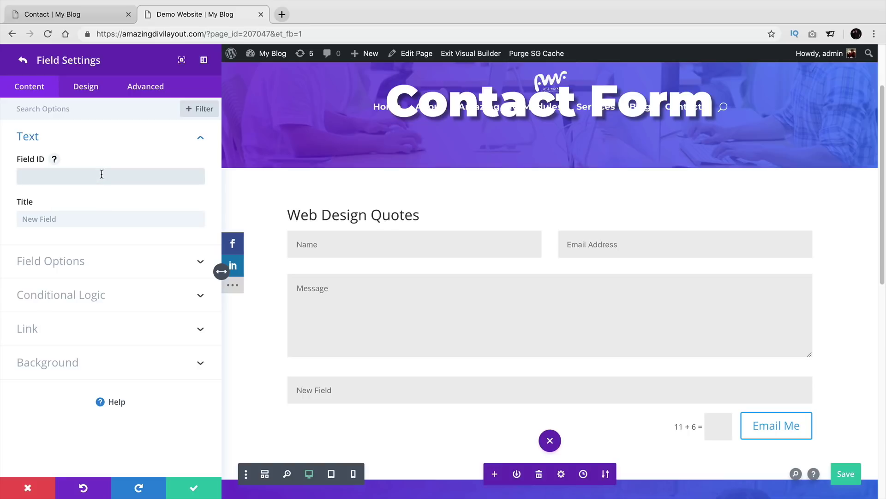
{"action": "type", "text": "Website"}
{"action": "key", "text": "Tab"}
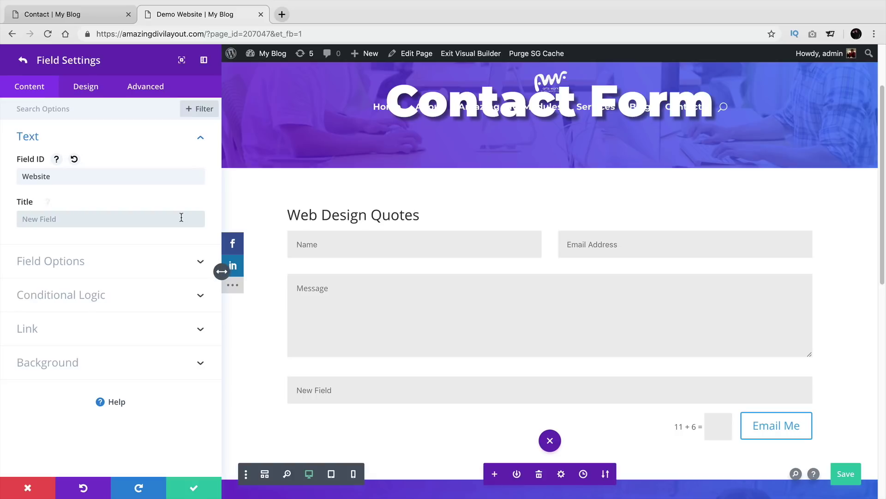
{"action": "type", "text": "Whats Your W"}
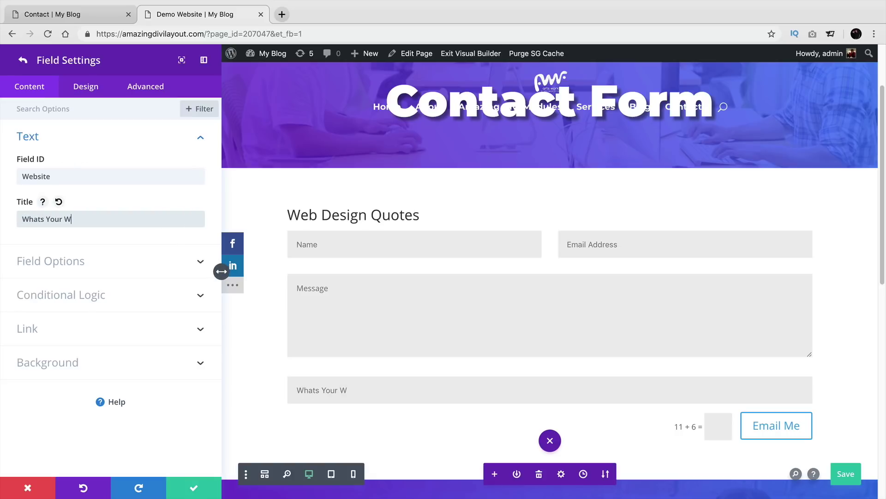
{"action": "key", "text": "BackSpace"}
{"action": "type", "text": "Website"}
{"action": "key", "text": "super+s"}
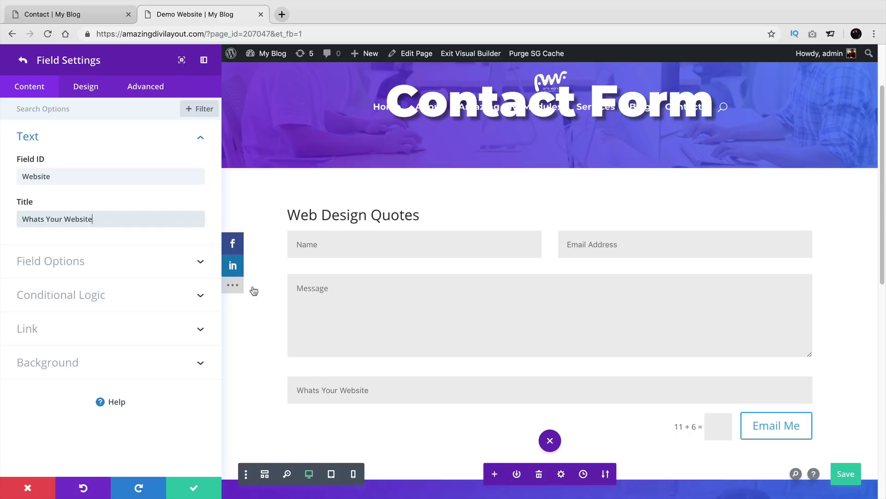
Step: Try the Radio Buttons, Email Field and Textarea types, settling on Checkboxes for Whats Your Website
{"action": "left_click", "coordinate": [200, 263]}
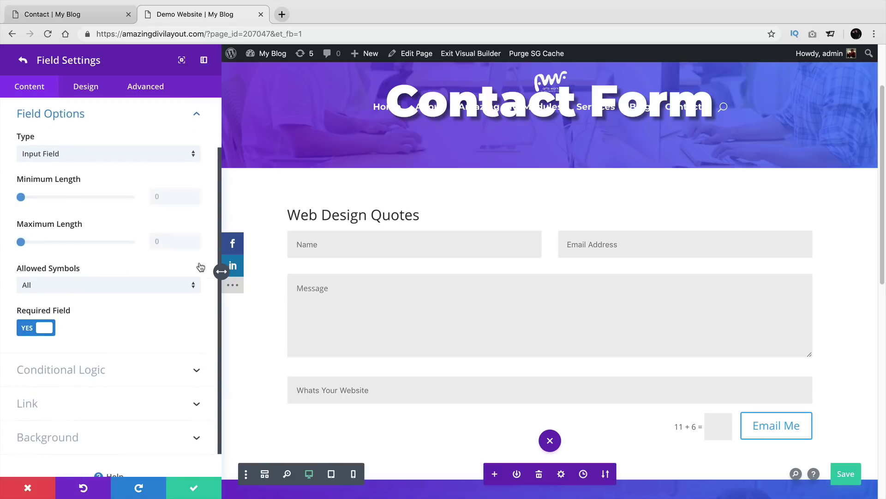
{"action": "left_click", "coordinate": [102, 158]}
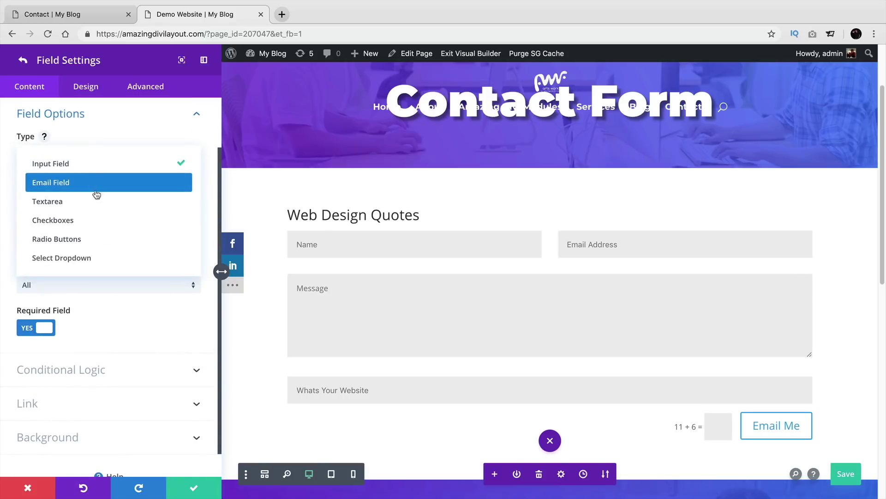
{"action": "left_click", "coordinate": [98, 244]}
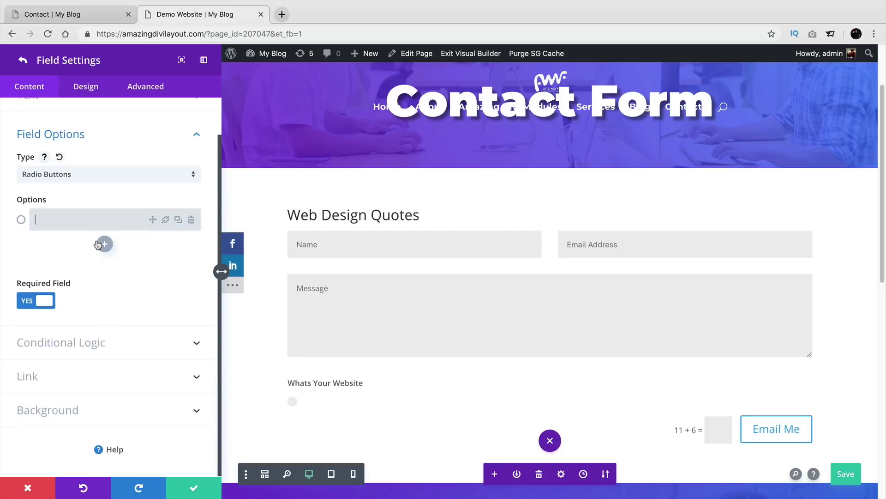
{"action": "left_click", "coordinate": [98, 176]}
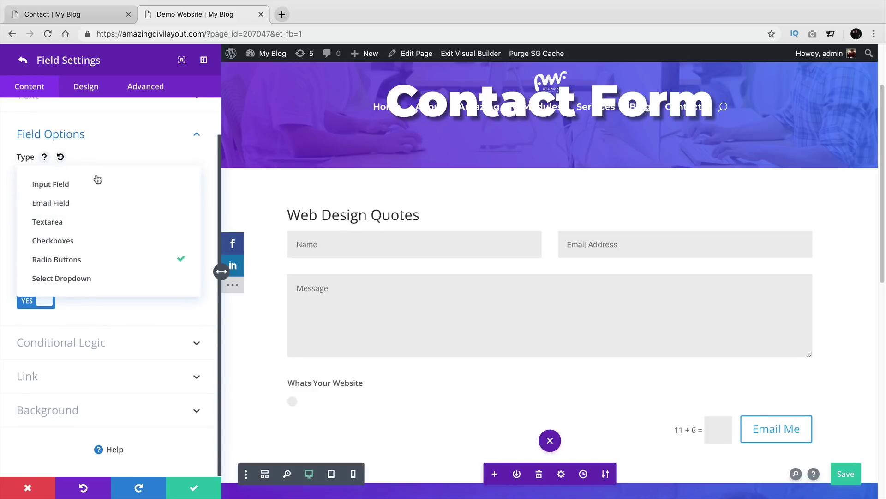
{"action": "left_click", "coordinate": [97, 201]}
{"action": "left_click", "coordinate": [104, 213]}
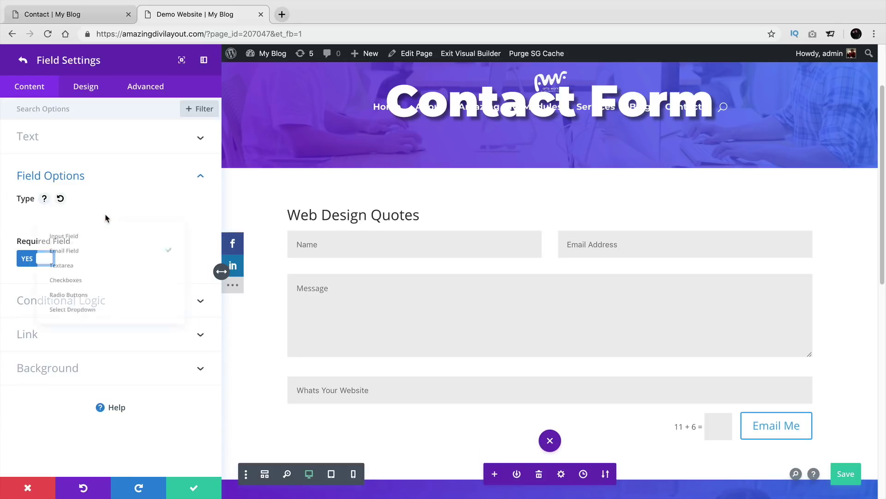
{"action": "left_click", "coordinate": [106, 261]}
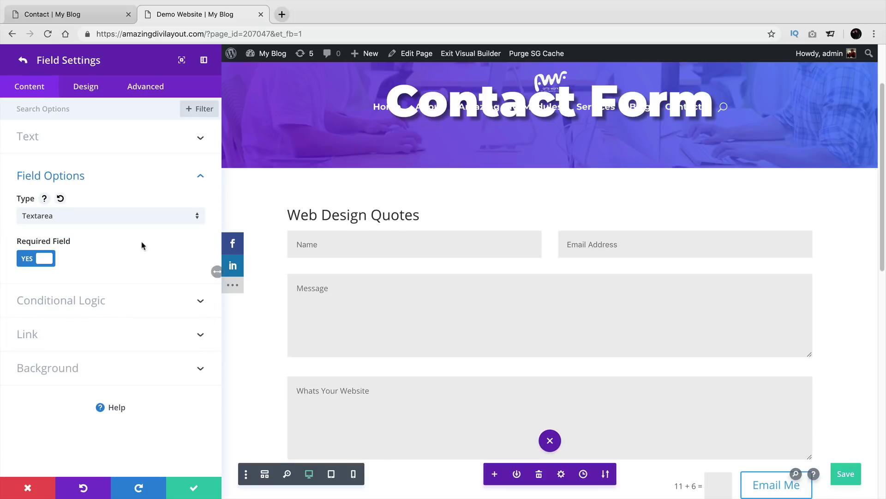
{"action": "left_click", "coordinate": [133, 217]}
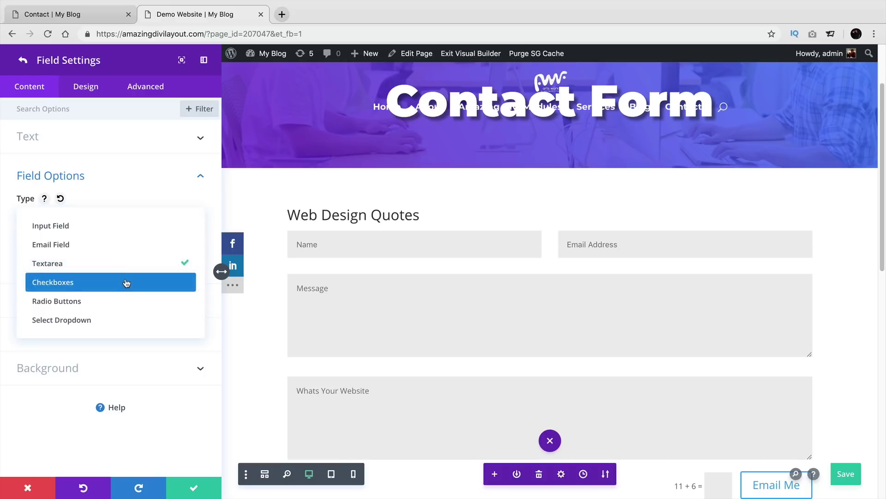
{"action": "left_click", "coordinate": [126, 282]}
Step: Change the field's option text to 'Do You Have An Seo Company?'
{"action": "triple_click", "coordinate": [92, 262]}
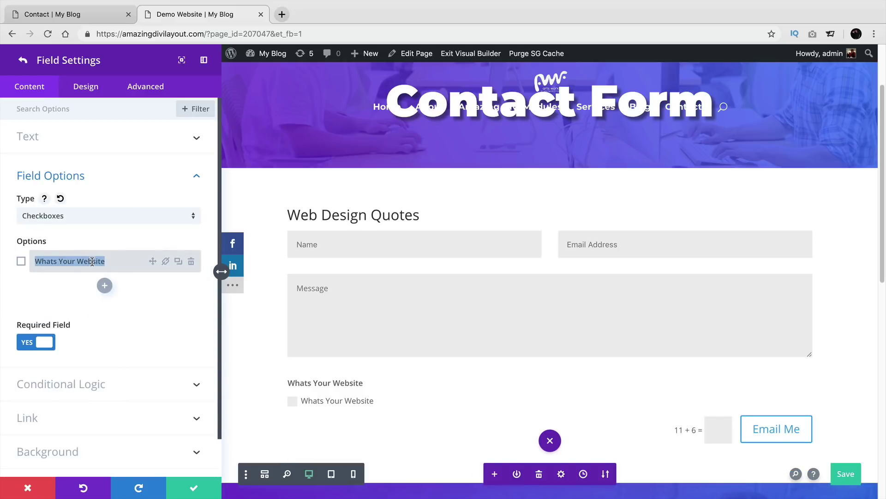
{"action": "type", "text": "Is"}
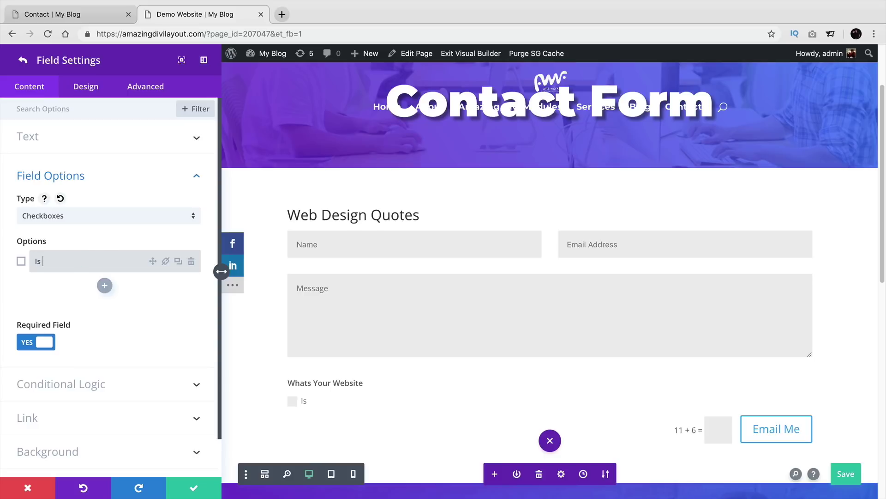
{"action": "key", "text": "BackSpace"}
{"action": "key", "text": "BackSpace"}
{"action": "type", "text": "Do You Have Ant"}
{"action": "key", "text": "BackSpace"}
{"action": "key", "text": "BackSpace"}
{"action": "type", "text": "n S"}
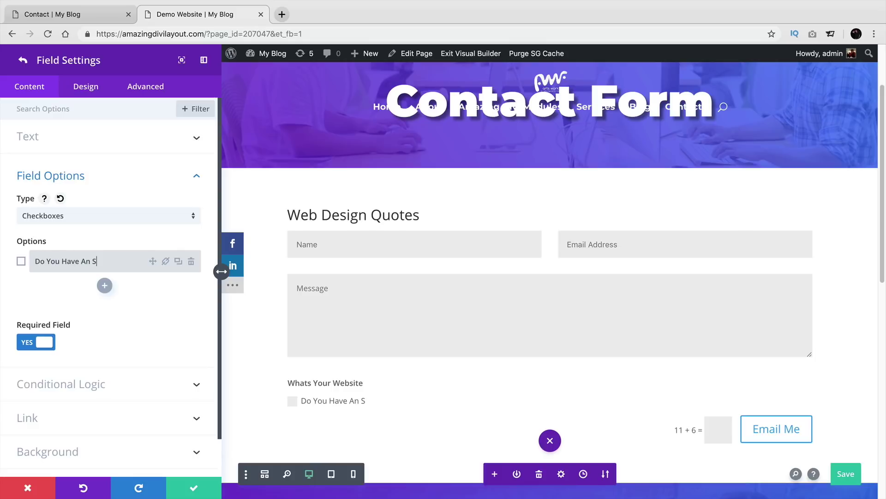
{"action": "type", "text": "eo Company?"}
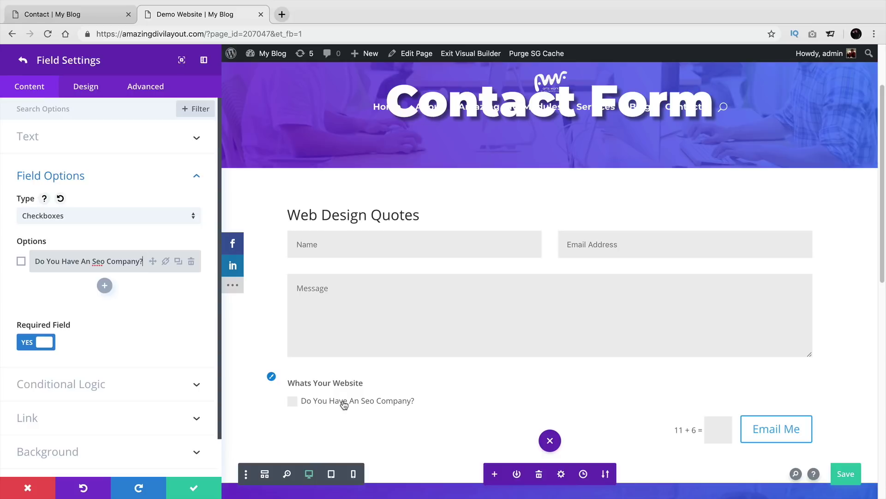
Step: Make the field a Select Dropdown and set Required Field to NO
{"action": "left_click", "coordinate": [150, 217]}
{"action": "left_click", "coordinate": [145, 300]}
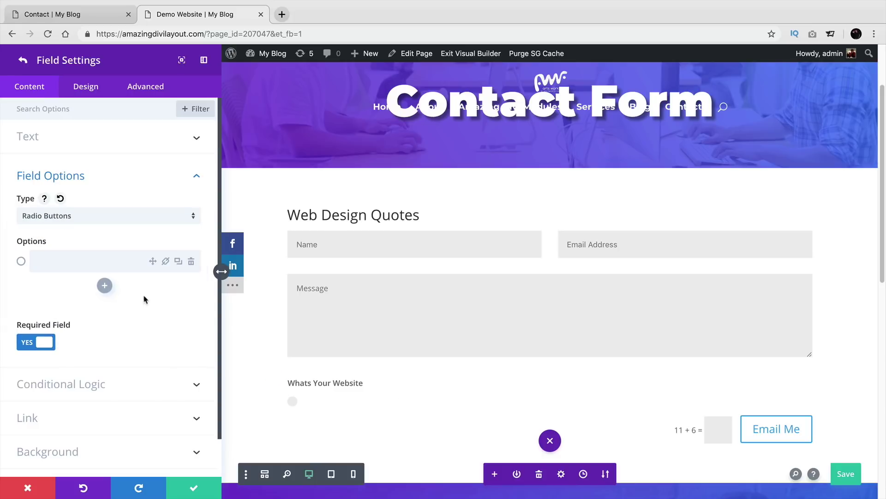
{"action": "left_click", "coordinate": [123, 217]}
{"action": "left_click", "coordinate": [114, 319]}
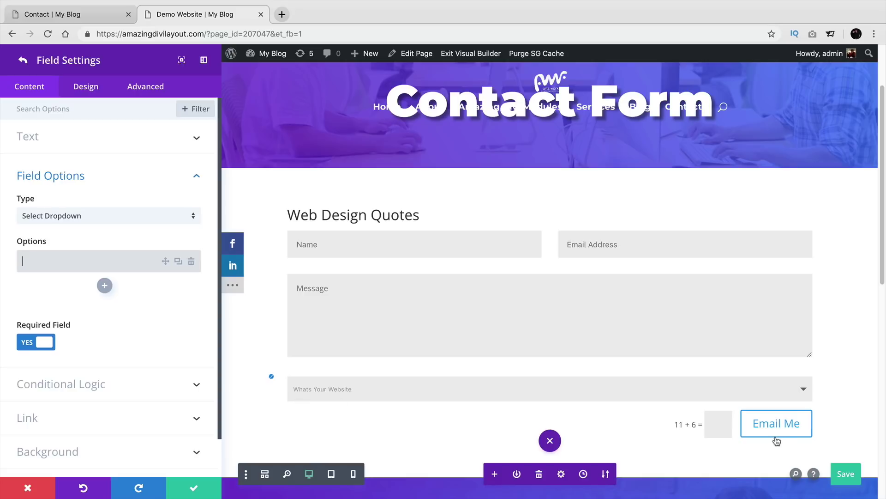
{"action": "left_click", "coordinate": [52, 334]}
{"action": "left_click", "coordinate": [193, 180]}
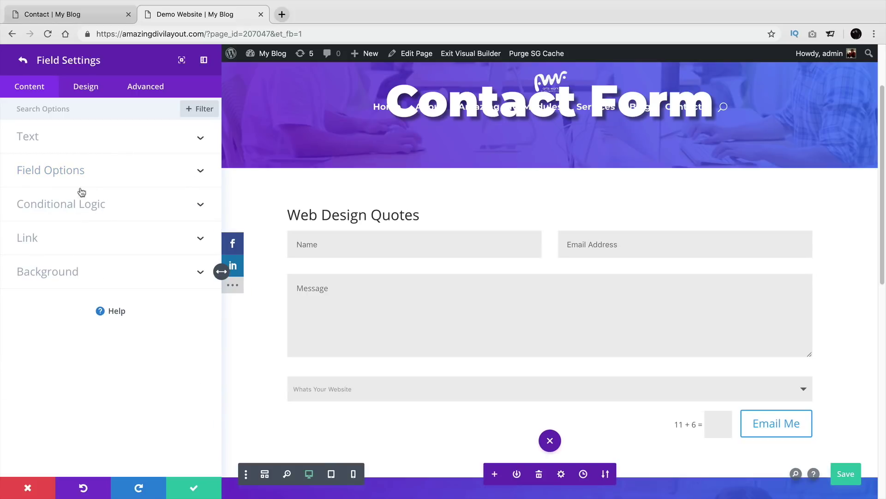
Step: Delete the Website field from the quote form's field list
{"action": "left_click", "coordinate": [23, 65]}
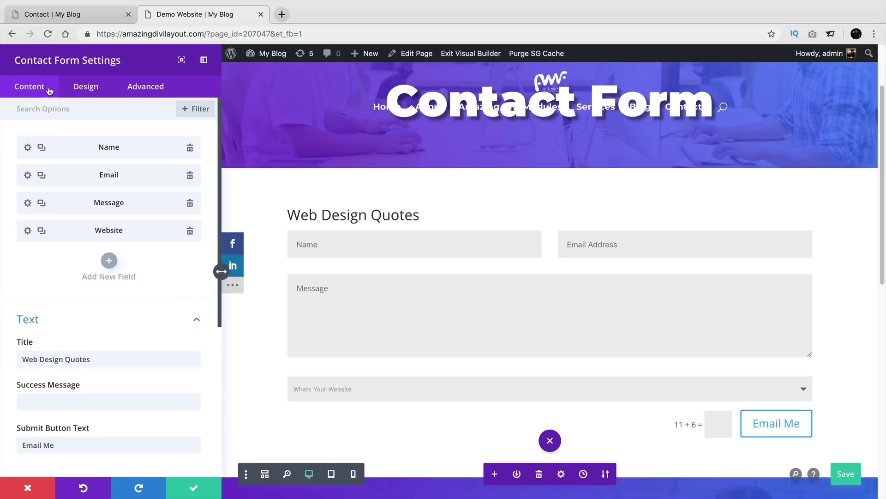
{"action": "left_click", "coordinate": [189, 230]}
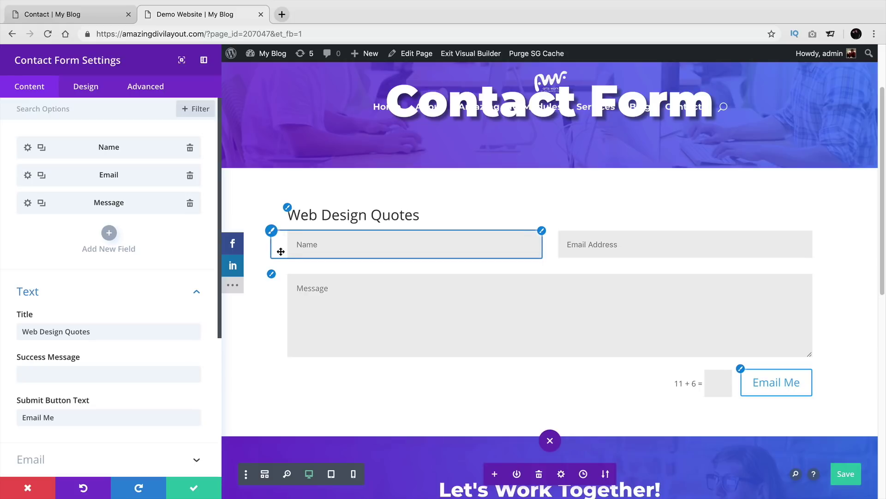
Step: Add a form field below Message with Field ID 'Price' and Title 'Budget'
{"action": "left_click", "coordinate": [109, 236]}
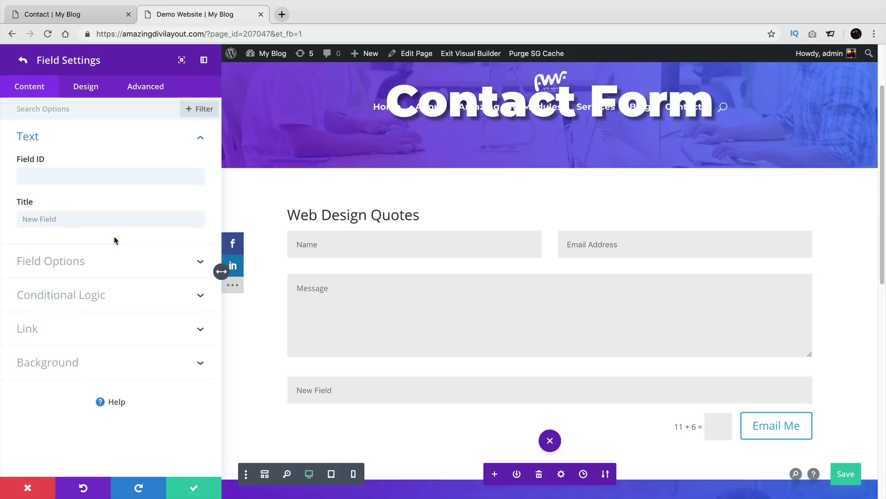
{"action": "left_click", "coordinate": [112, 175]}
{"action": "type", "text": "Pri"}
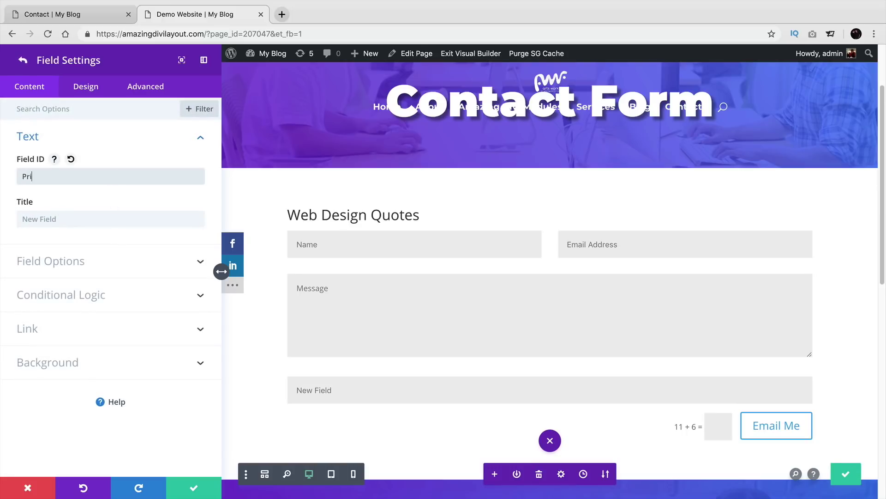
{"action": "type", "text": "ce"}
{"action": "key", "text": "Tab"}
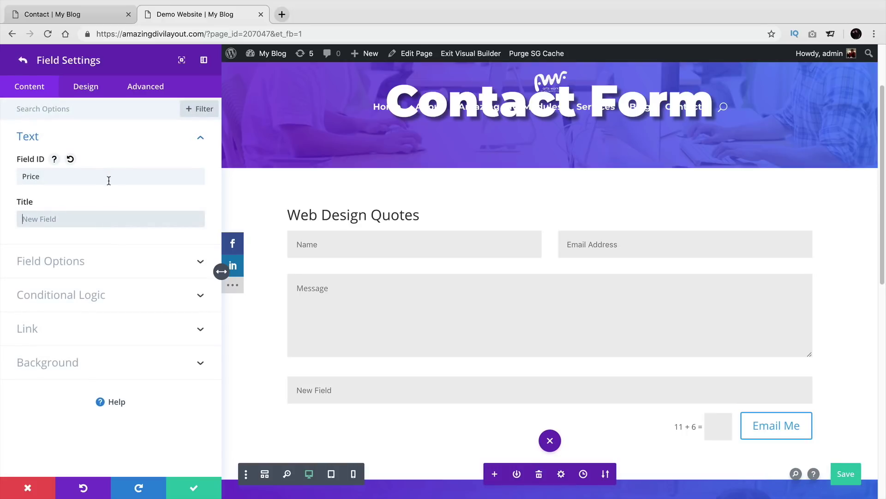
{"action": "type", "text": "Price"}
{"action": "double_click", "coordinate": [115, 221]}
{"action": "type", "text": "Budget"}
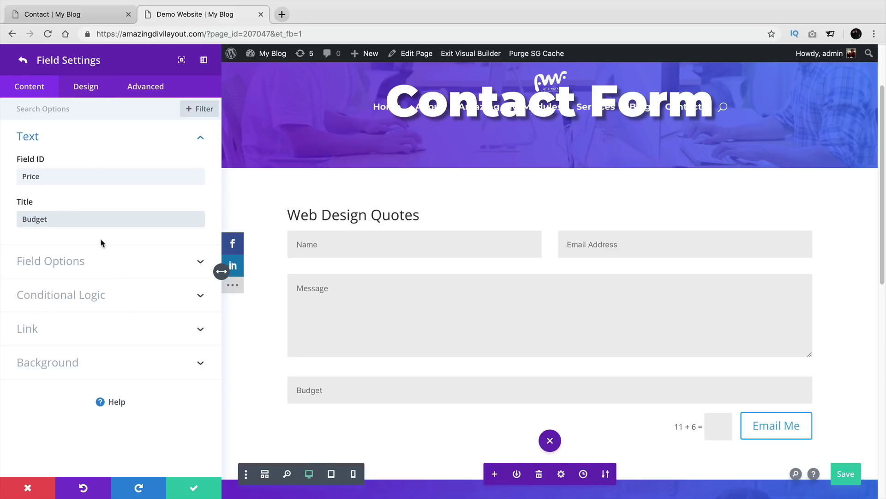
Step: Set the Budget field's type to Select Dropdown
{"action": "left_click", "coordinate": [96, 272]}
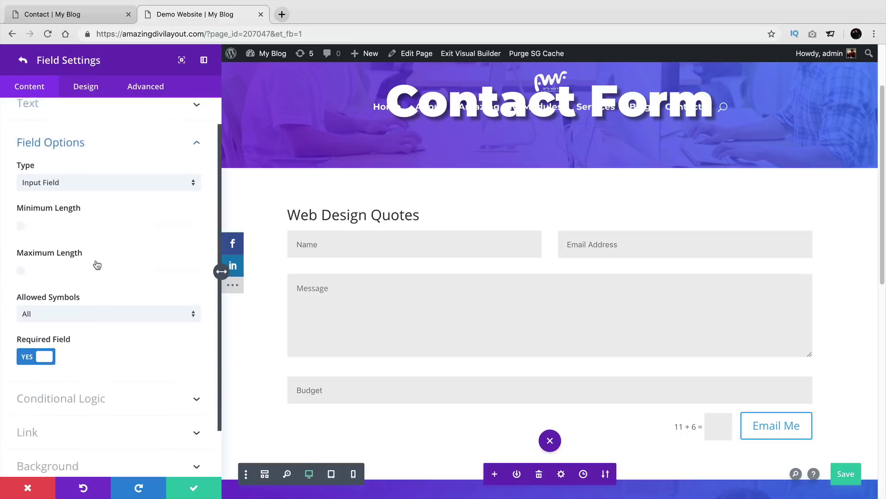
{"action": "left_click", "coordinate": [119, 156]}
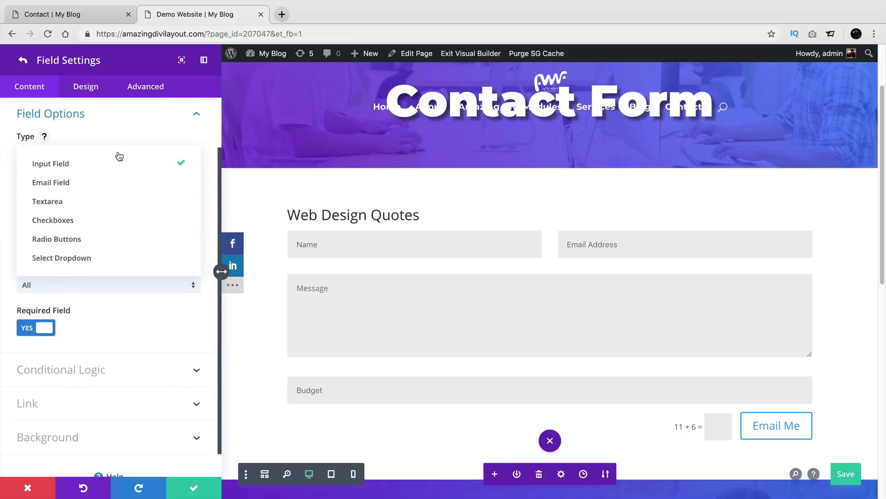
{"action": "left_click", "coordinate": [122, 220]}
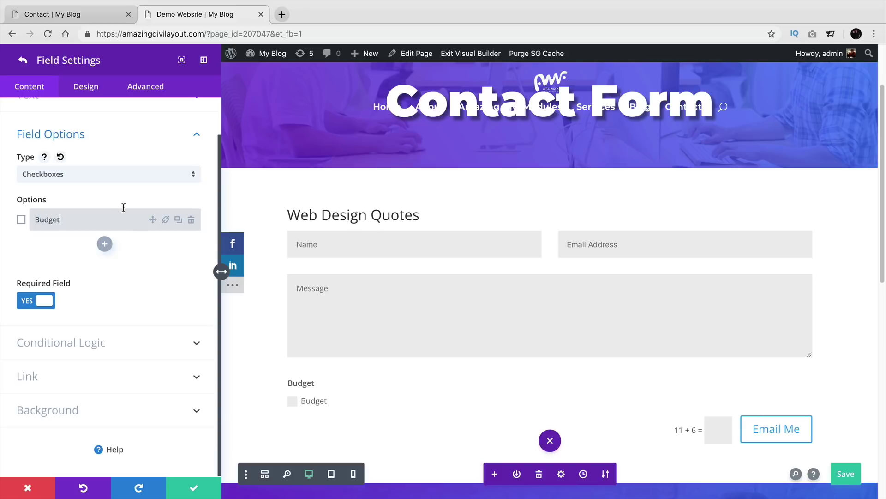
{"action": "left_click", "coordinate": [125, 175]}
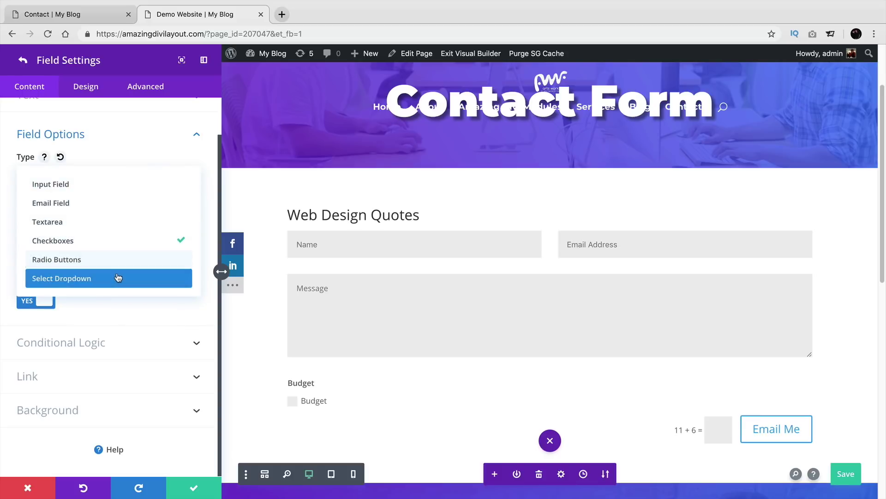
{"action": "left_click", "coordinate": [117, 277]}
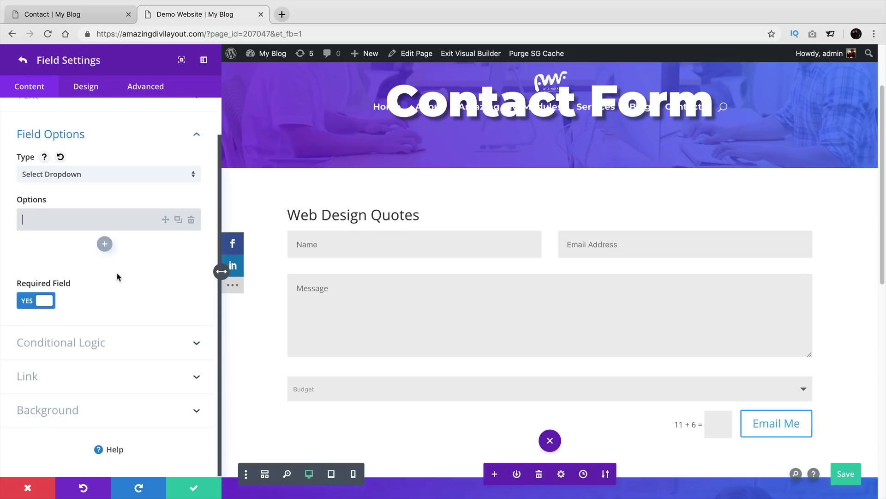
Step: Add options $0-2000, $2000-5000, $5000-10000 and $10,000+, and make Budget optional
{"action": "left_click", "coordinate": [61, 219]}
{"action": "type", "text": "0-2000"}
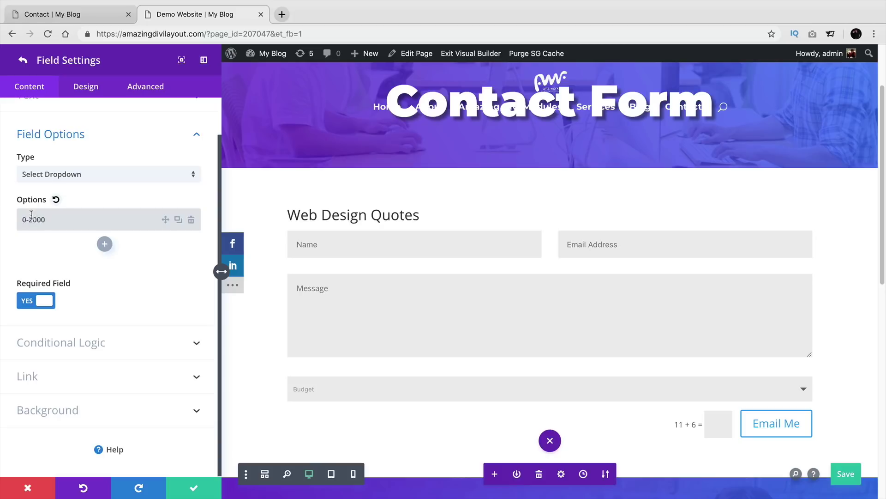
{"action": "left_click", "coordinate": [23, 219]}
{"action": "type", "text": "$"}
{"action": "left_click", "coordinate": [104, 243]}
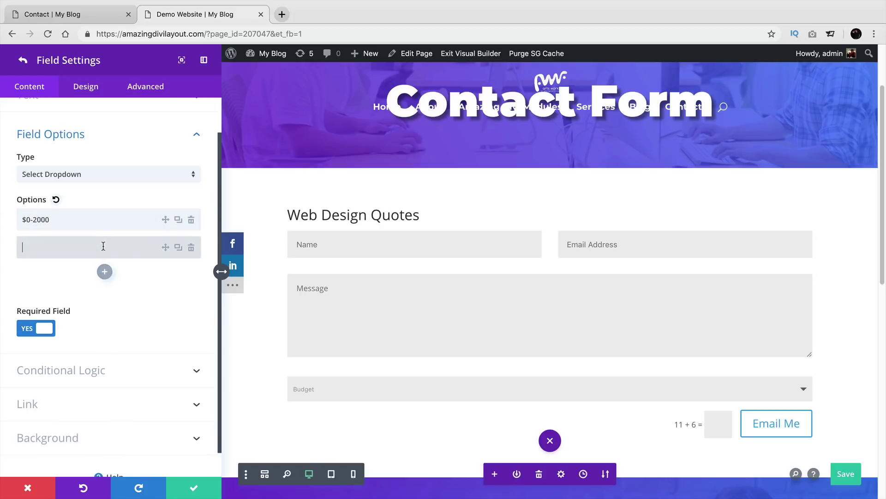
{"action": "type", "text": "$2000-5000"}
{"action": "left_click", "coordinate": [105, 271]}
{"action": "type", "text": "5000"}
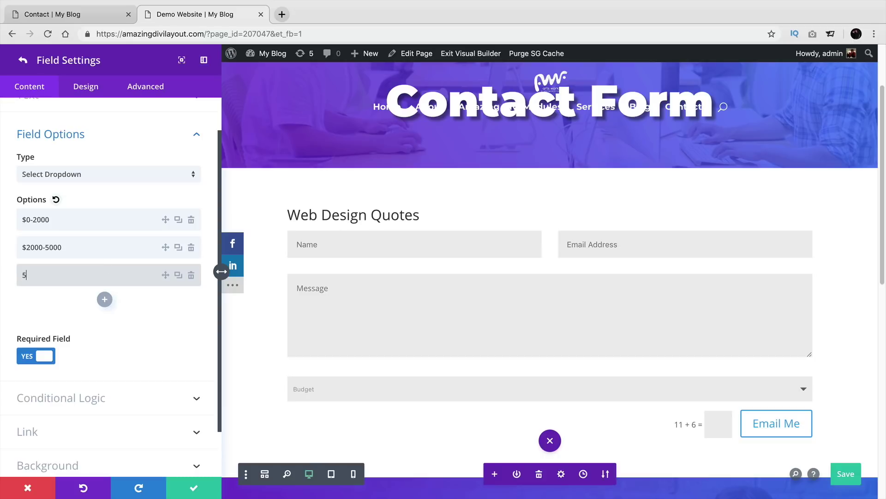
{"action": "type", "text": "-10000"}
{"action": "left_click", "coordinate": [22, 274]}
{"action": "type", "text": "$"}
{"action": "left_click", "coordinate": [104, 299]}
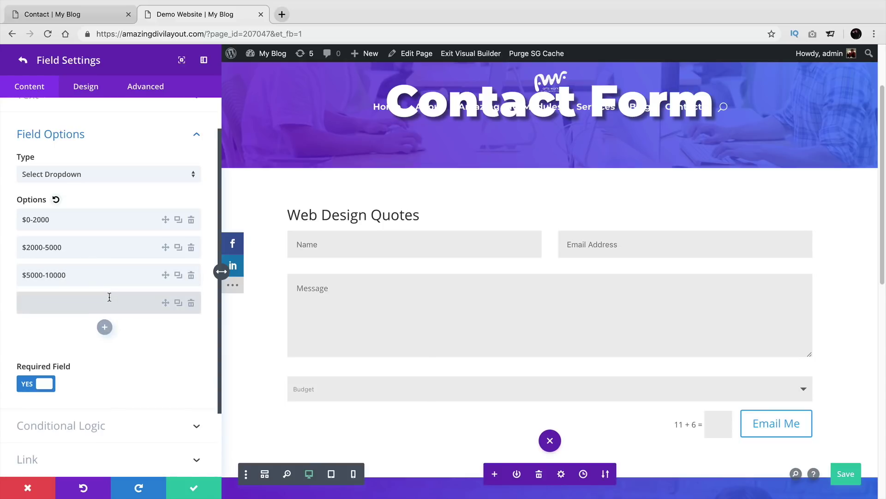
{"action": "type", "text": "$10,000+"}
{"action": "left_click", "coordinate": [44, 386]}
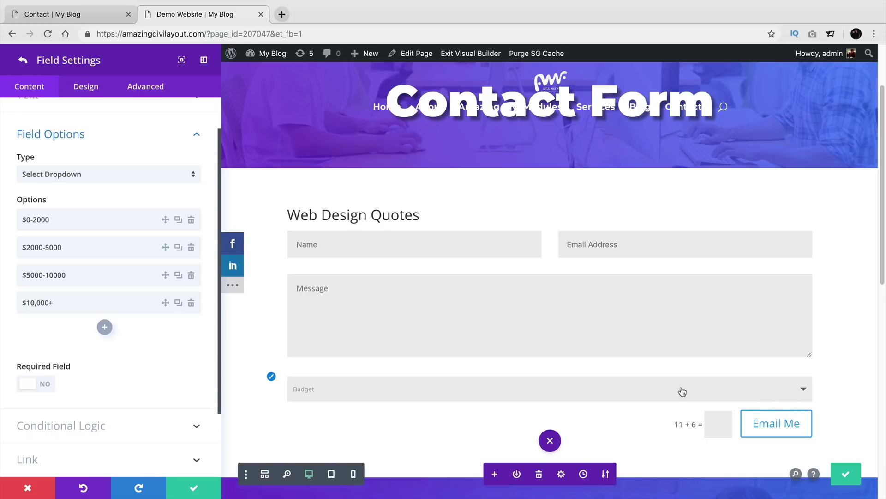
{"action": "scroll", "coordinate": [483, 378], "scroll_direction": "down", "scroll_amount": 2}
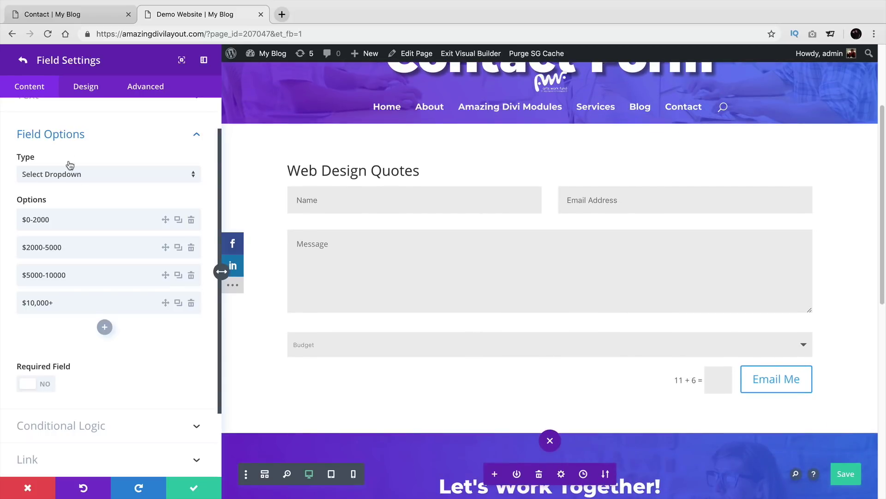
Step: Turn off Make Fullwidth for Budget, review its options, and close back to the field list
{"action": "left_click", "coordinate": [87, 92]}
{"action": "left_click", "coordinate": [97, 140]}
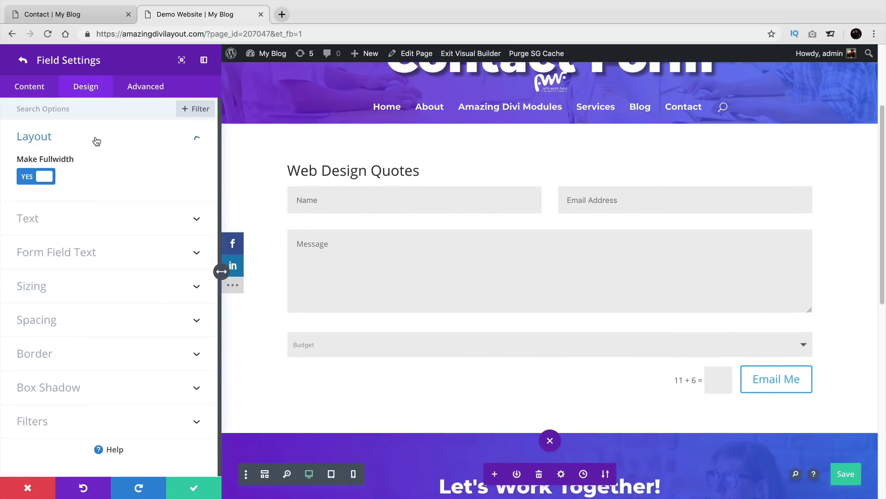
{"action": "left_click", "coordinate": [45, 177]}
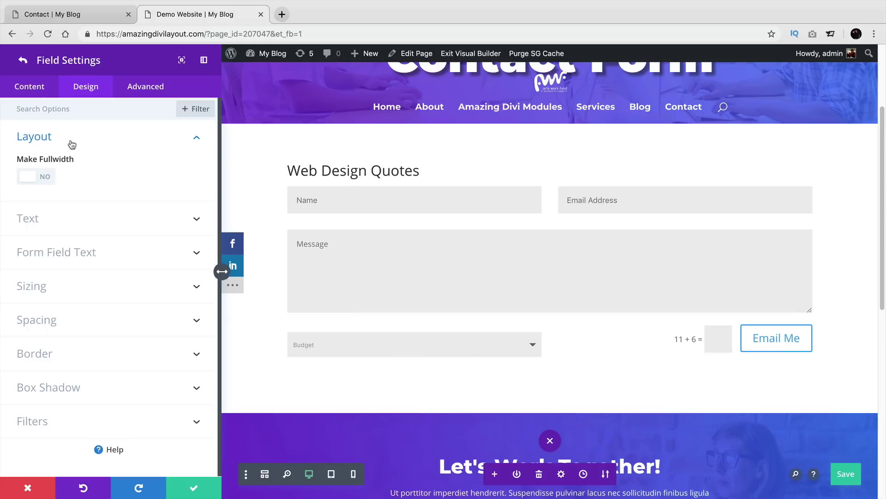
{"action": "left_click", "coordinate": [33, 90]}
{"action": "left_click", "coordinate": [67, 182]}
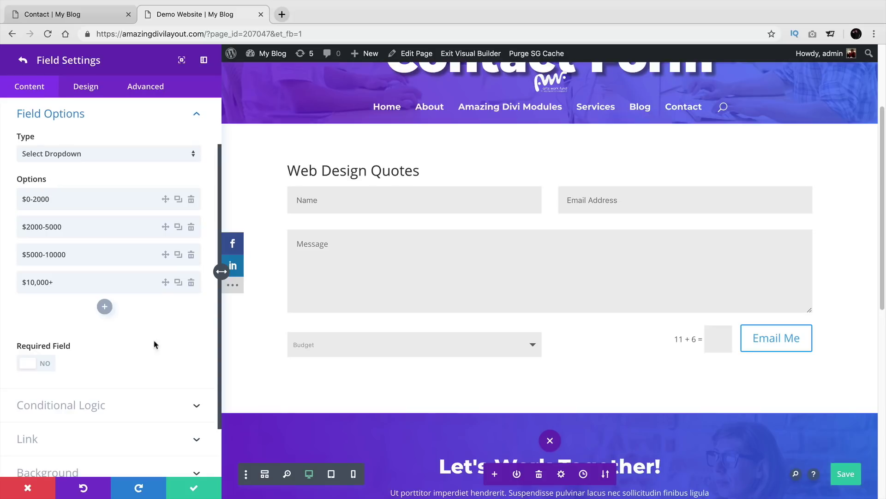
{"action": "left_click", "coordinate": [197, 486]}
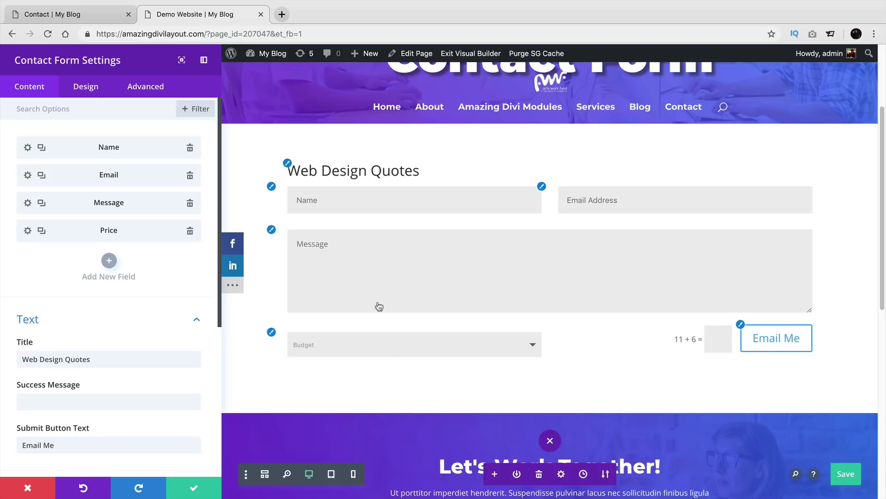
Step: Add a field with ID 'Type Of Website' titled 'What Kind Of Website Do You Need?'
{"action": "left_click", "coordinate": [109, 263]}
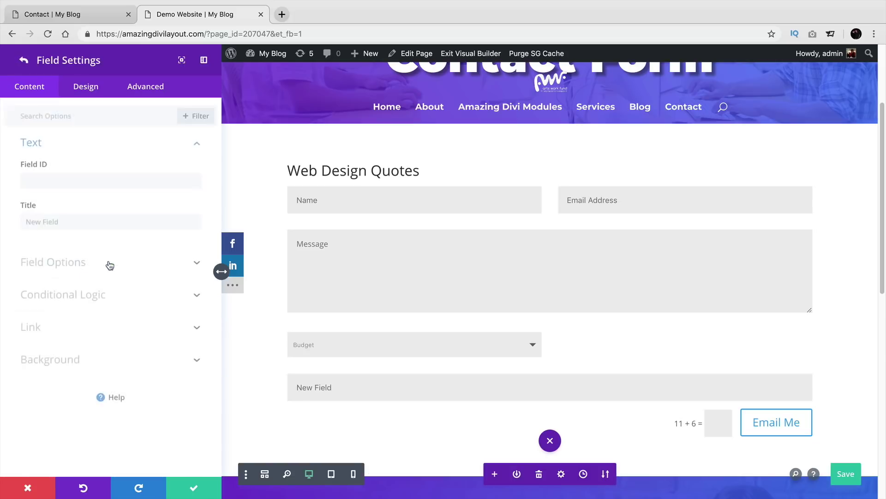
{"action": "left_click", "coordinate": [94, 182]}
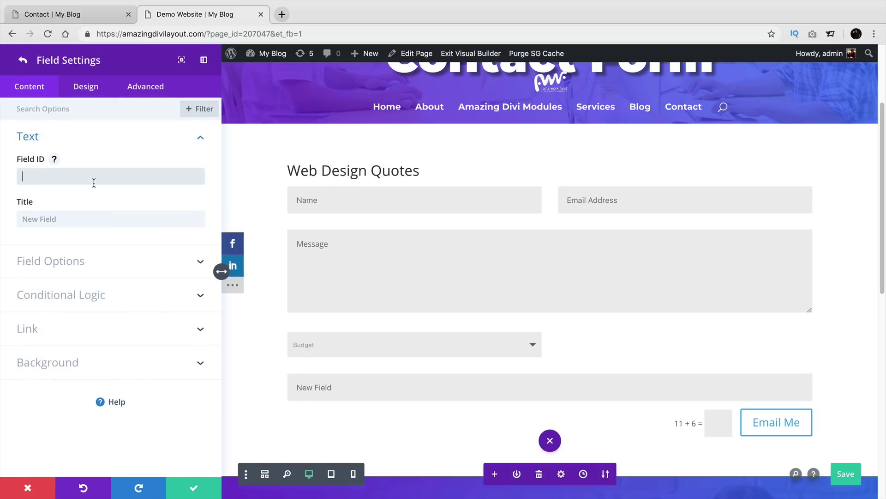
{"action": "type", "text": "Type Of Website"}
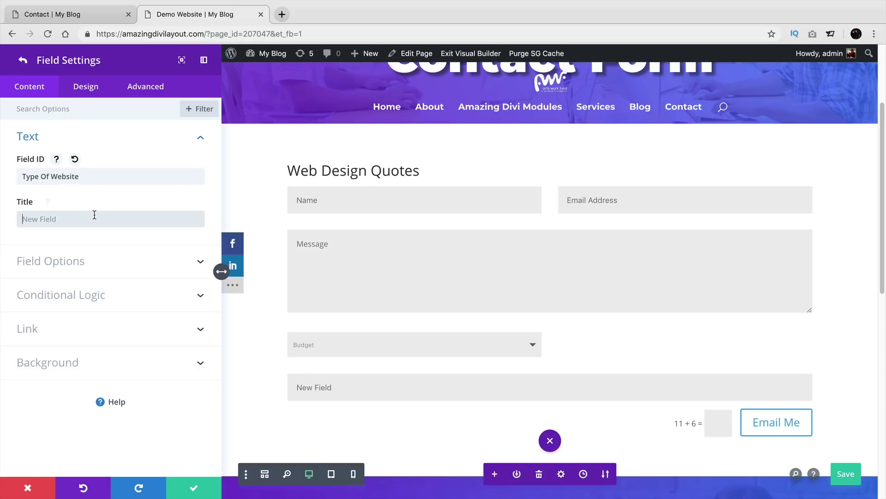
{"action": "type", "text": "What Kind"}
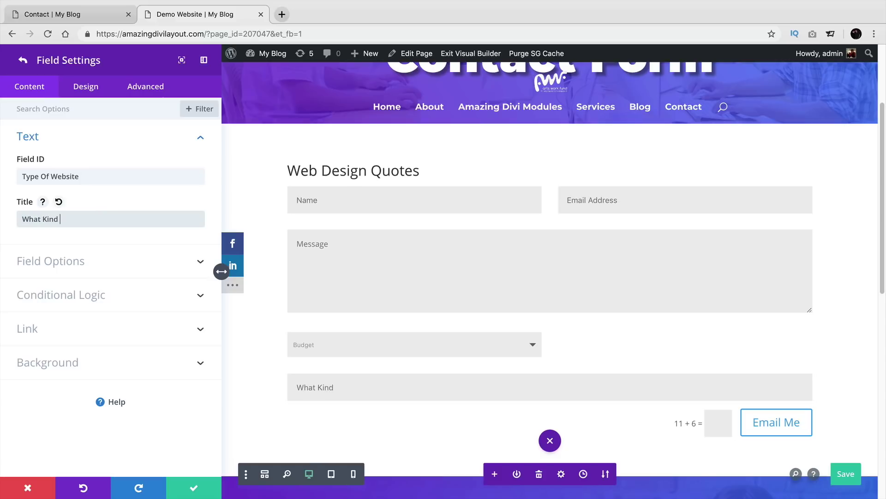
{"action": "type", "text": " Of Website Do "}
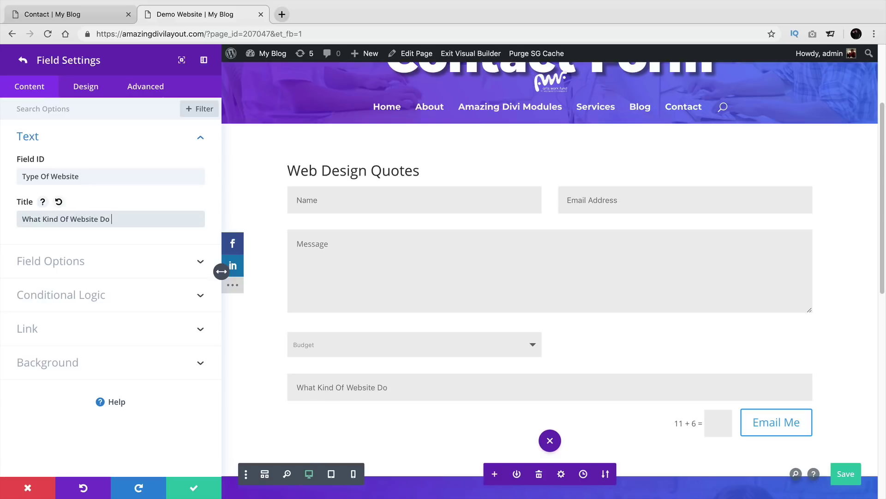
{"action": "type", "text": "You Need?"}
{"action": "left_click", "coordinate": [74, 261]}
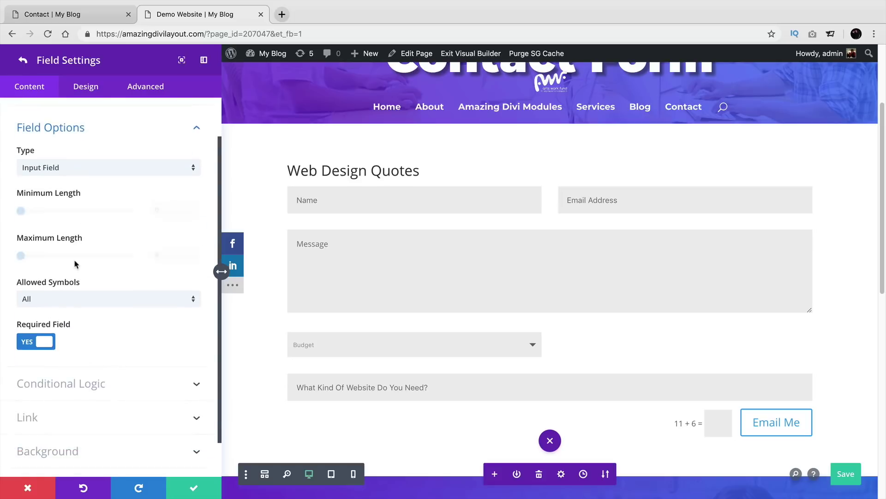
Step: Make the question Radio Buttons with the options Personal and Business
{"action": "left_click", "coordinate": [89, 154]}
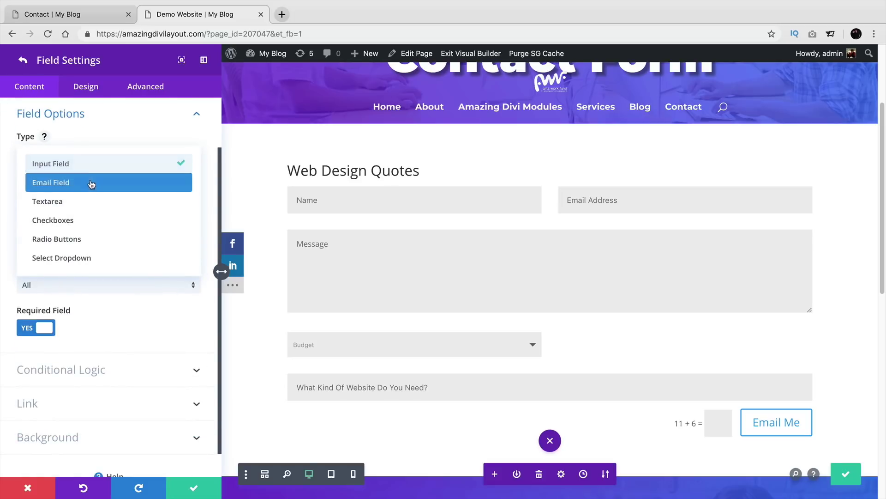
{"action": "left_click", "coordinate": [94, 243]}
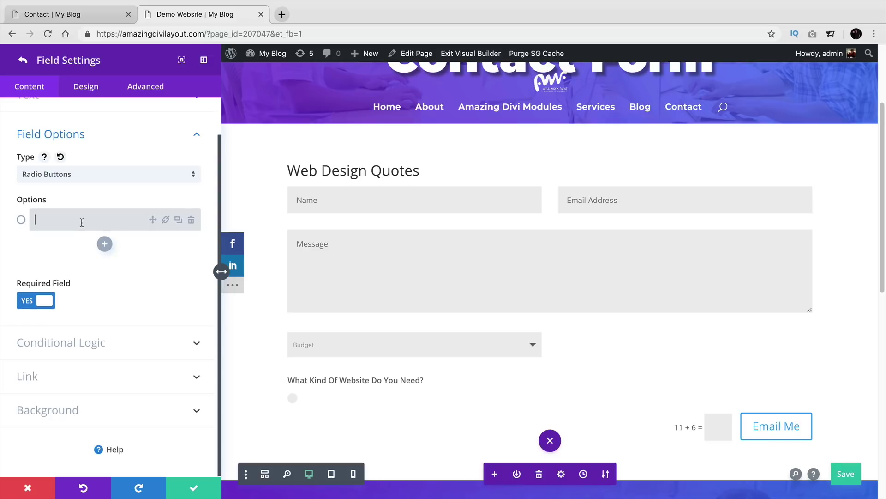
{"action": "type", "text": "Personal"}
{"action": "left_click", "coordinate": [104, 244]}
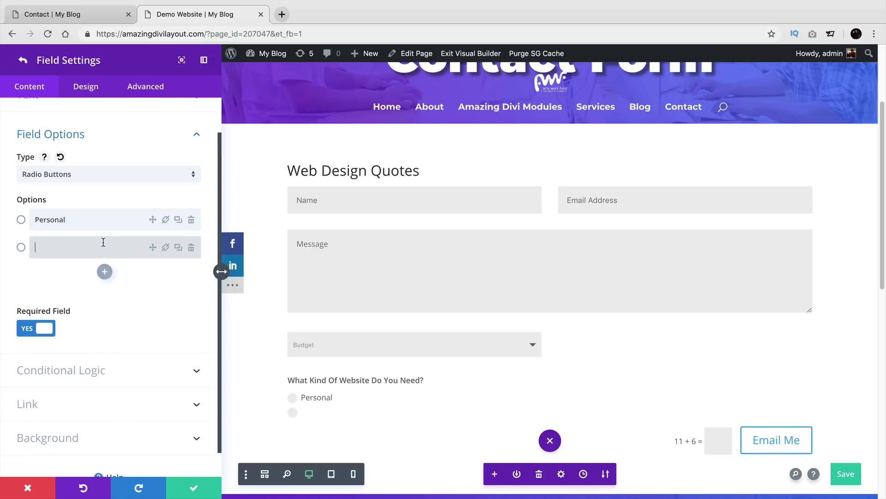
{"action": "type", "text": "BLo"}
{"action": "key", "text": "BackSpace"}
{"action": "key", "text": "BackSpace"}
{"action": "key", "text": "BackSpace"}
{"action": "type", "text": "Business"}
Step: Add eCommerce and Blog options and set Required Field to NO
{"action": "left_click", "coordinate": [104, 272]}
{"action": "type", "text": "eCommerce"}
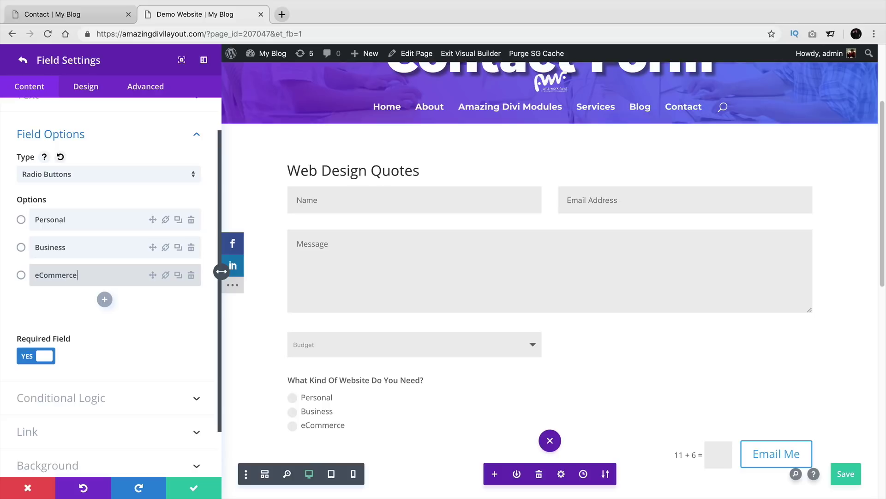
{"action": "left_click", "coordinate": [104, 299]}
{"action": "type", "text": "Blog"}
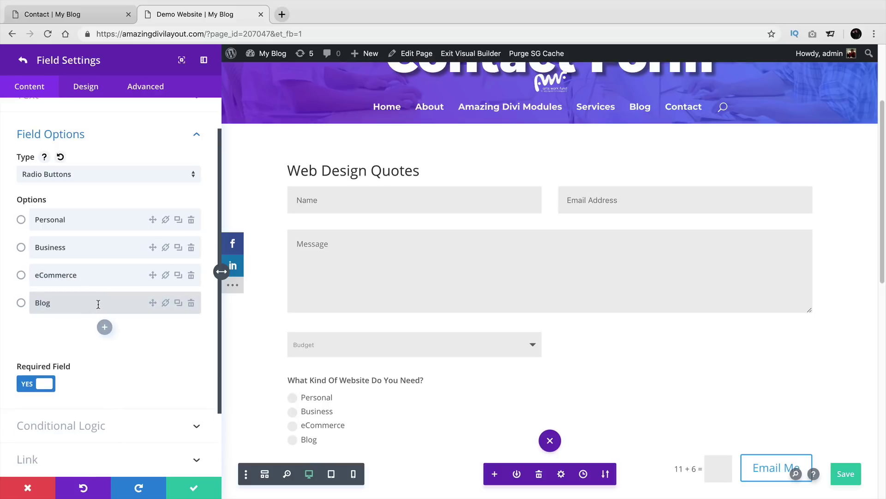
{"action": "left_click", "coordinate": [41, 381]}
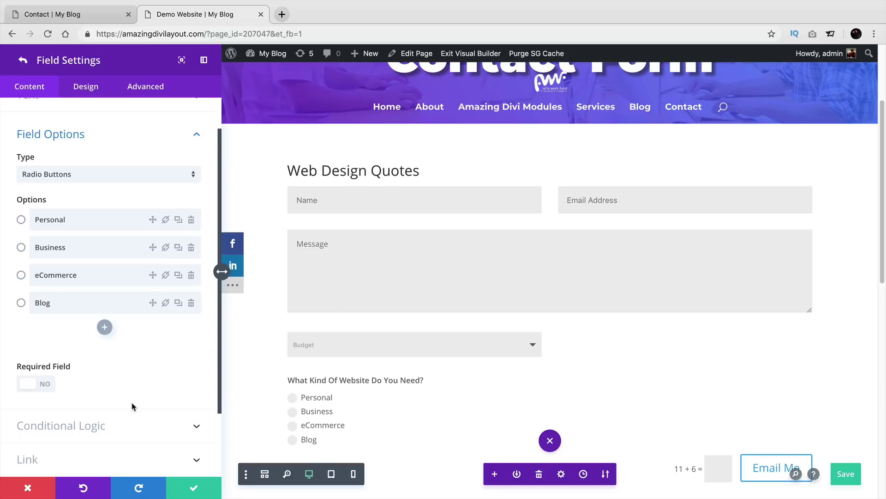
{"action": "left_click", "coordinate": [133, 418]}
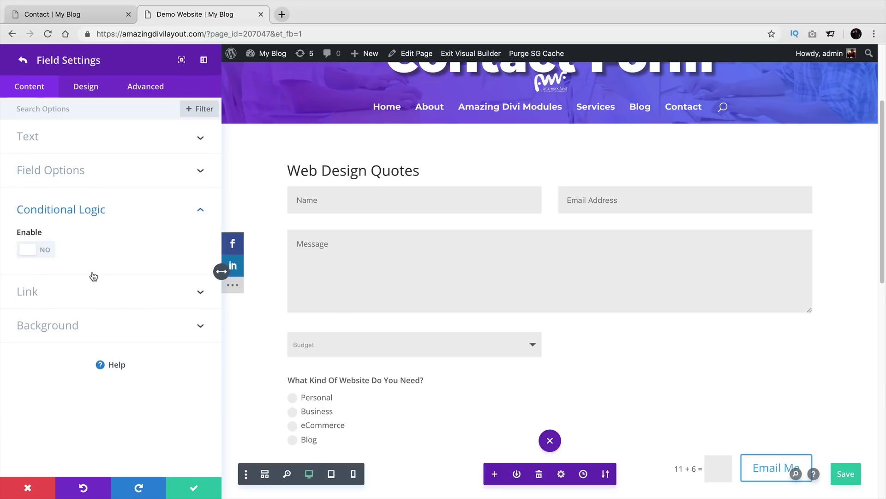
Step: Enable conditional logic and check the rule's field list, the equals operator and the value box
{"action": "left_click", "coordinate": [43, 253]}
{"action": "scroll", "coordinate": [93, 276], "scroll_direction": "down", "scroll_amount": 1}
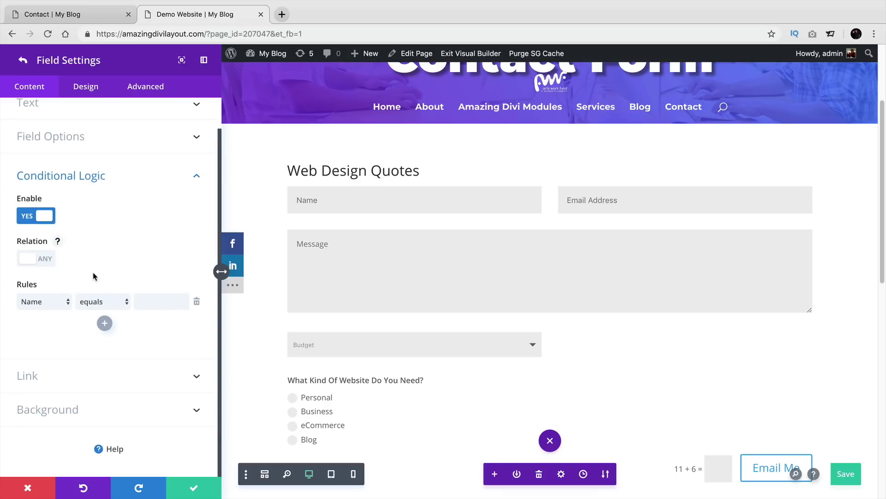
{"action": "left_click", "coordinate": [58, 303]}
{"action": "left_click", "coordinate": [99, 307]}
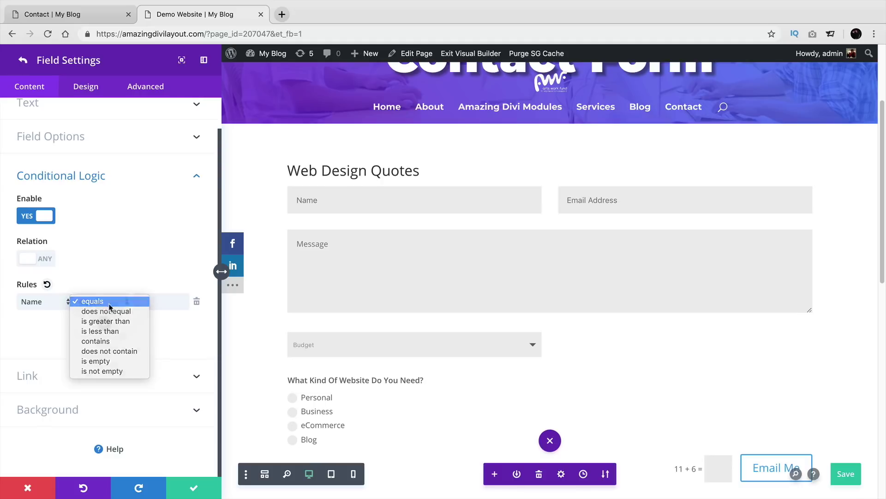
{"action": "left_click", "coordinate": [109, 304]}
{"action": "left_click", "coordinate": [142, 302]}
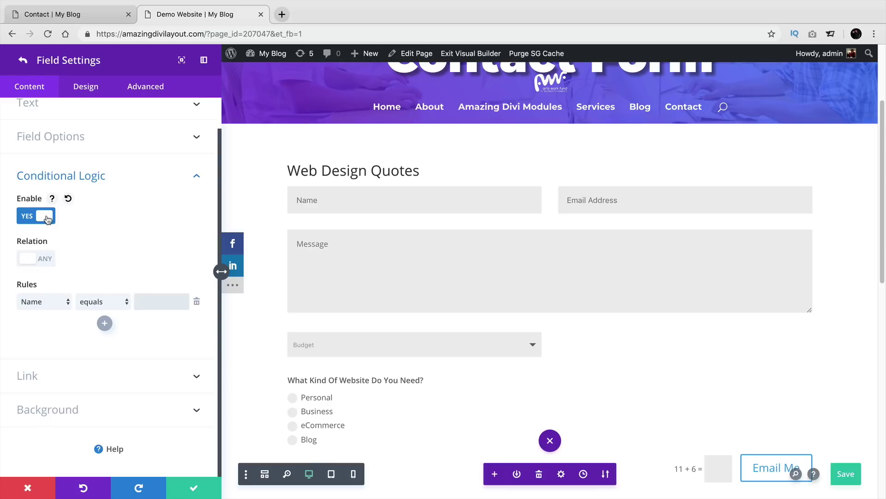
Step: Try the All and Any relations and extra rules, ending on Any with the added rules deleted
{"action": "left_click", "coordinate": [38, 261]}
{"action": "left_click", "coordinate": [40, 263]}
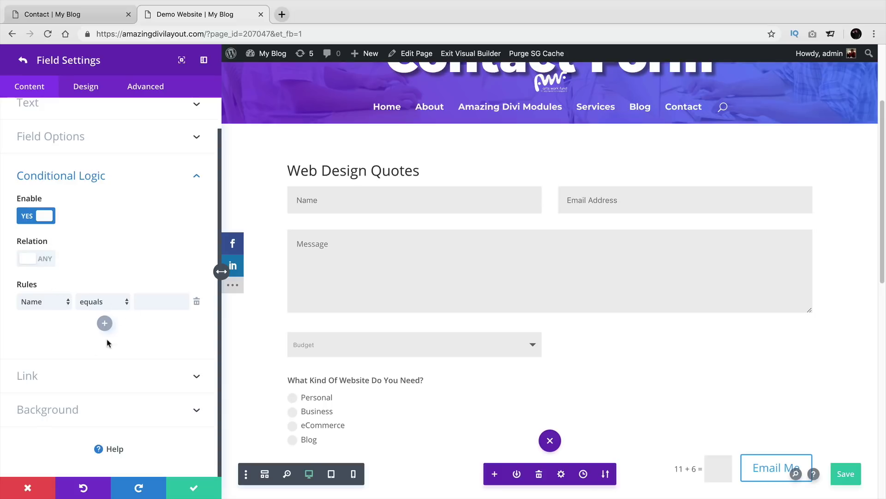
{"action": "left_click", "coordinate": [42, 266]}
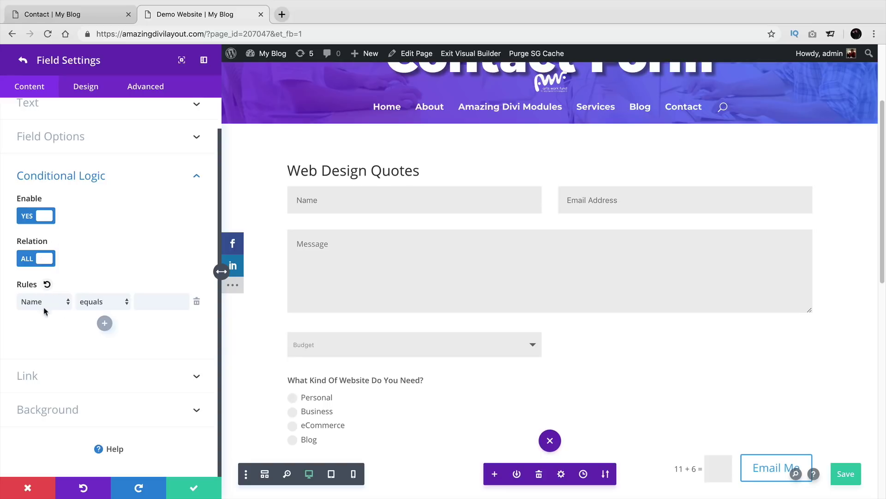
{"action": "left_click", "coordinate": [105, 323]}
{"action": "left_click", "coordinate": [105, 345]}
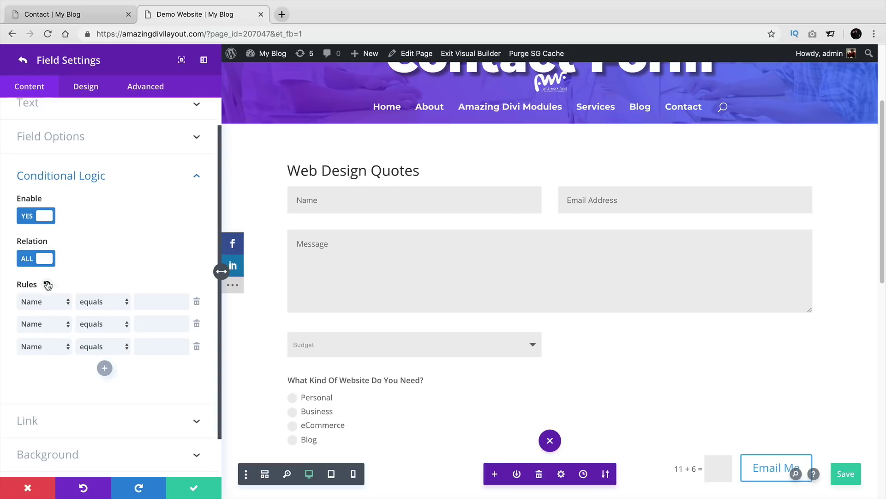
{"action": "left_click", "coordinate": [34, 259]}
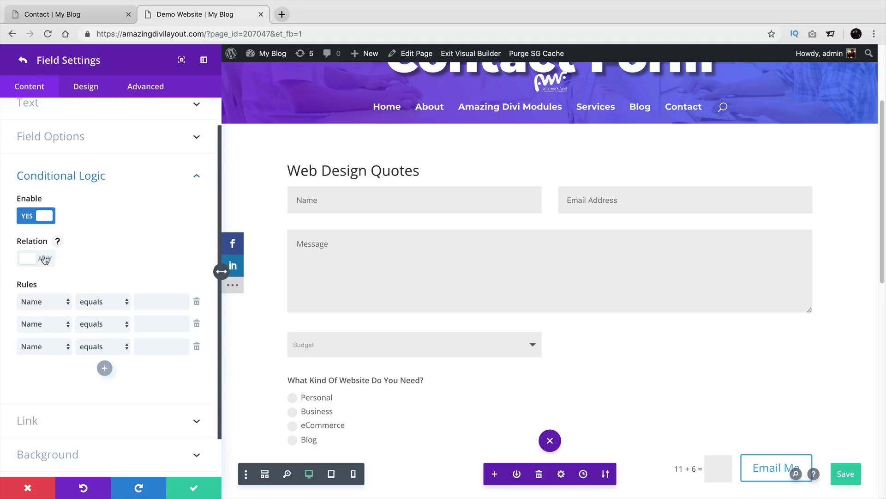
{"action": "left_click", "coordinate": [197, 347]}
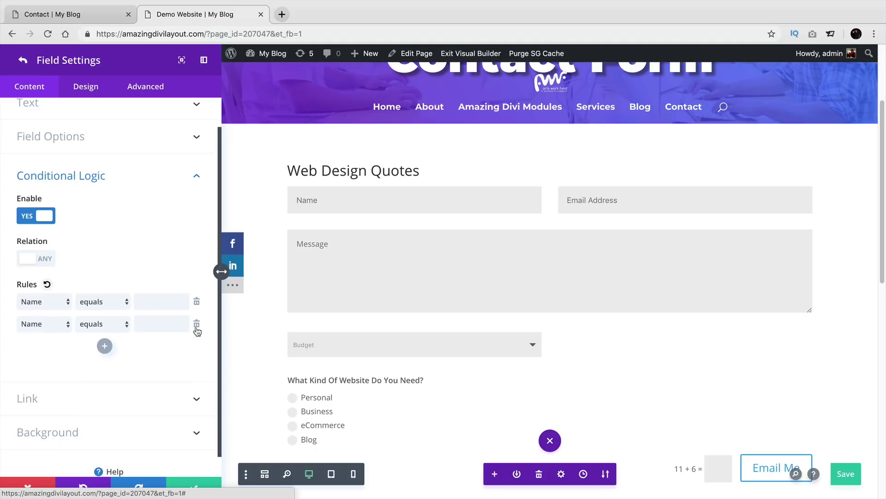
{"action": "left_click", "coordinate": [196, 324]}
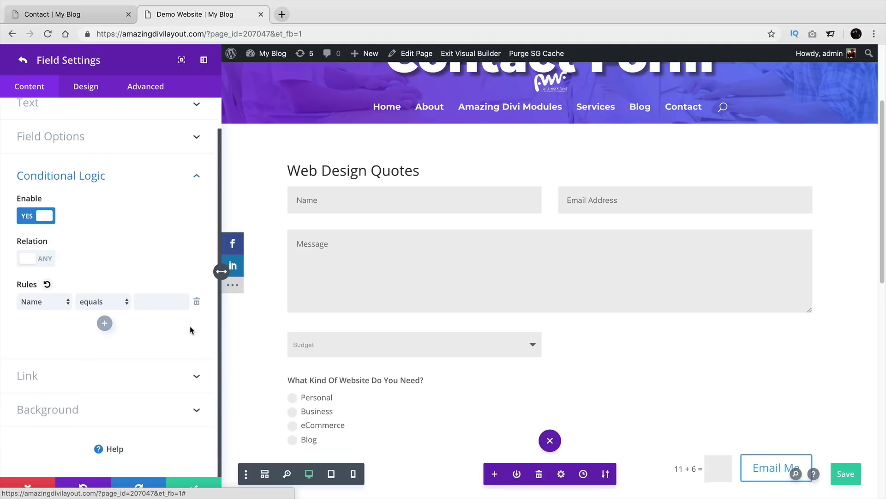
Step: Change the rule's field from Name to Budget so it reads Budget equals $0-2000
{"action": "left_click", "coordinate": [63, 302]}
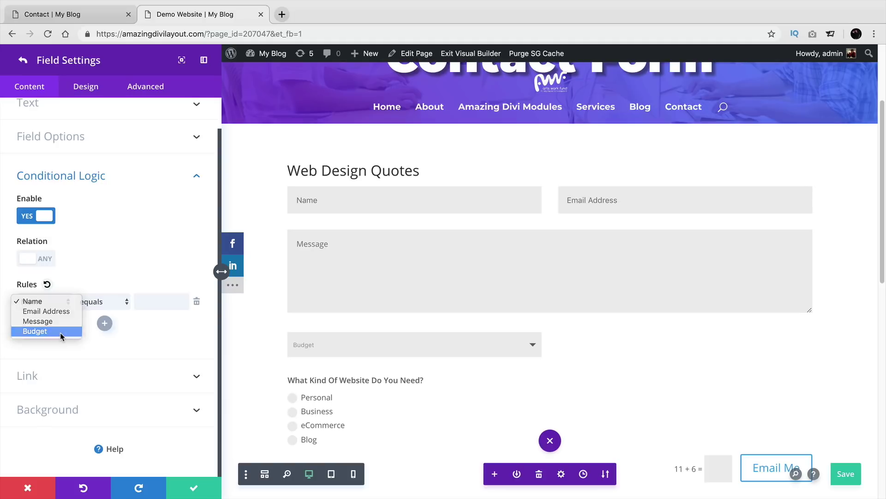
{"action": "left_click", "coordinate": [61, 332]}
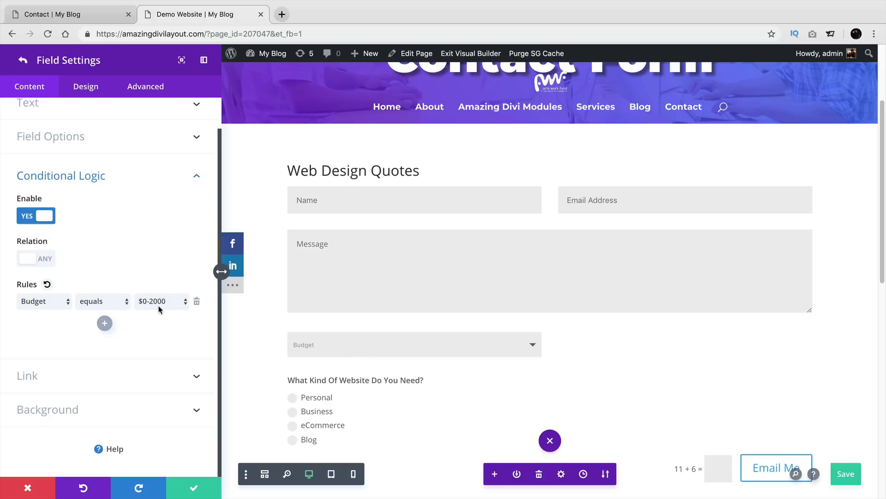
{"action": "scroll", "coordinate": [295, 376], "scroll_direction": "down", "scroll_amount": 2}
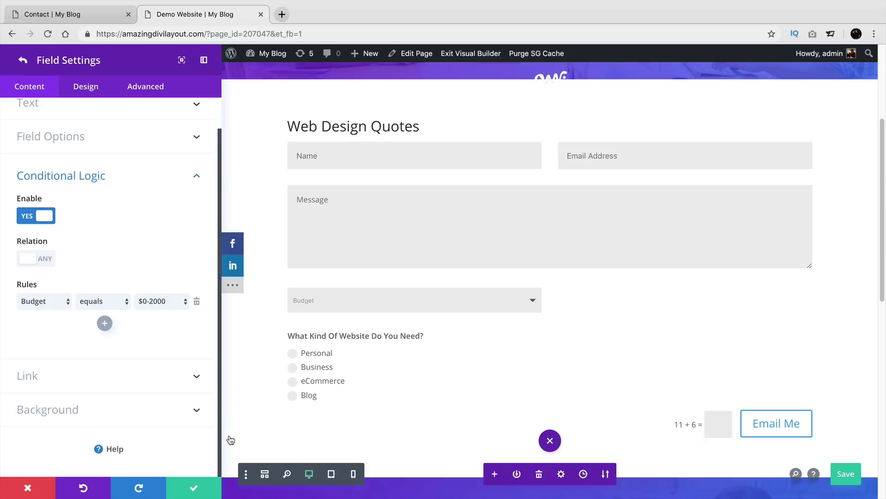
Step: Confirm the field and form settings, save the page, and exit to the live page
{"action": "left_click", "coordinate": [194, 486]}
{"action": "left_click", "coordinate": [198, 485]}
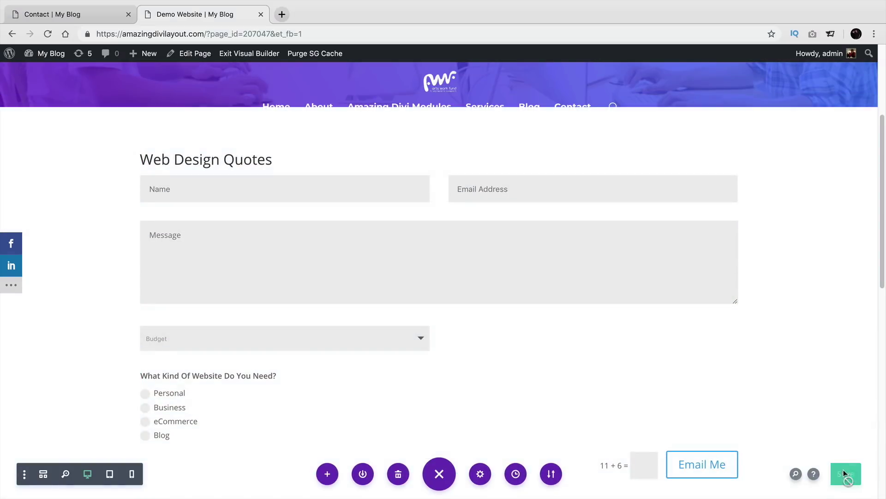
{"action": "left_click", "coordinate": [845, 474]}
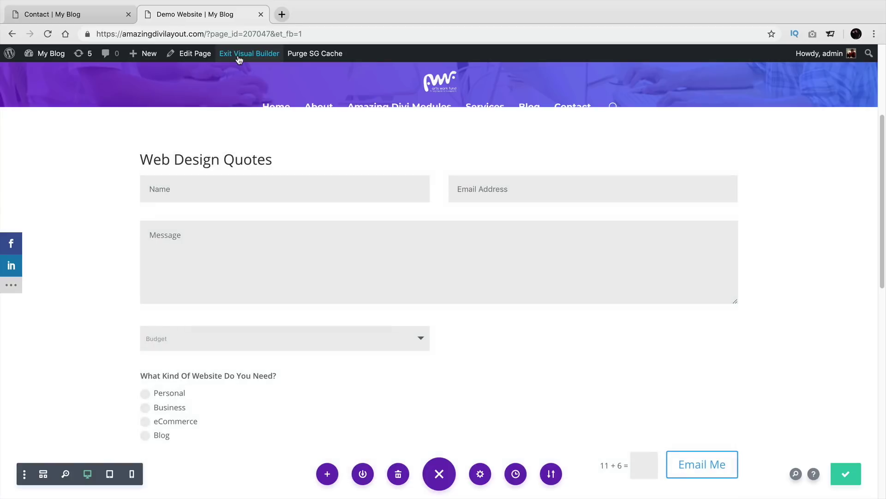
{"action": "left_click", "coordinate": [242, 56]}
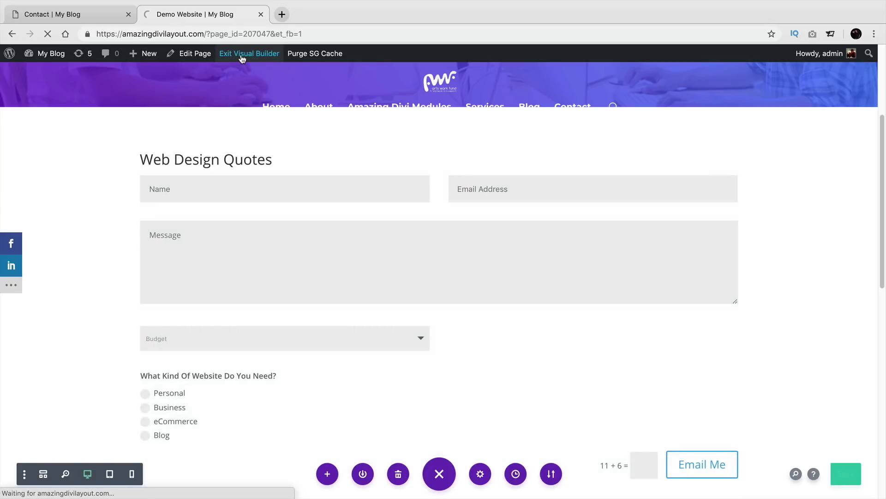
{"action": "scroll", "coordinate": [251, 239], "scroll_direction": "down", "scroll_amount": 4}
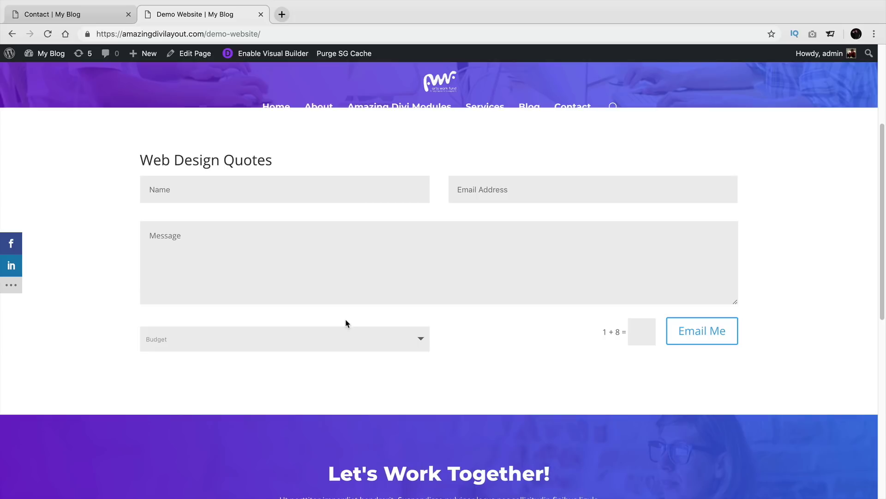
Step: Fill the live form's Name, Email and Message fields with test values
{"action": "left_click", "coordinate": [285, 196]}
{"action": "type", "text": "darrel wilson"}
{"action": "key", "text": "Tab"}
{"action": "key", "text": "Tab"}
{"action": "type", "text": "h"}
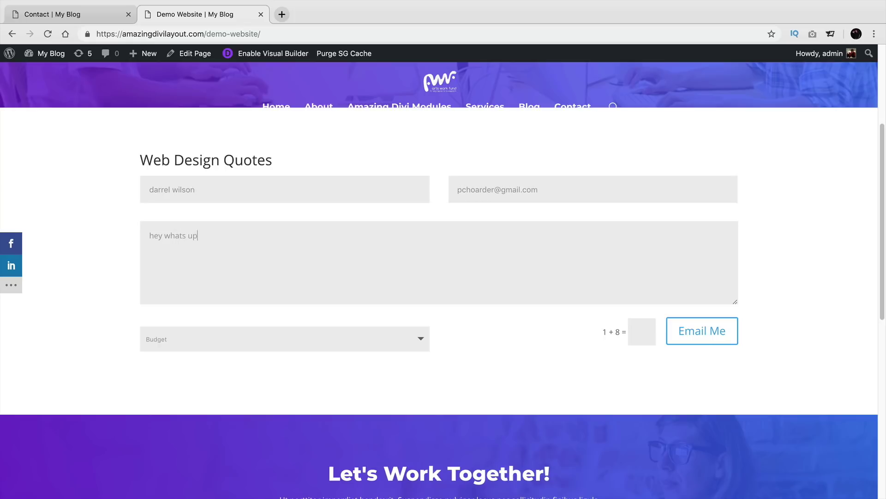
Step: Try the Budget choices $0-2000, $2000-5000 and $5000-10000, ending on $0-2000
{"action": "left_click", "coordinate": [261, 336]}
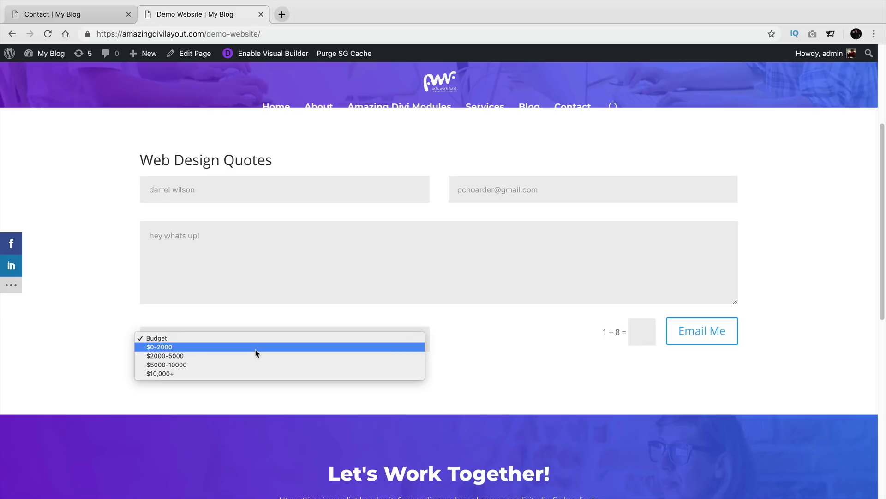
{"action": "left_click", "coordinate": [255, 349]}
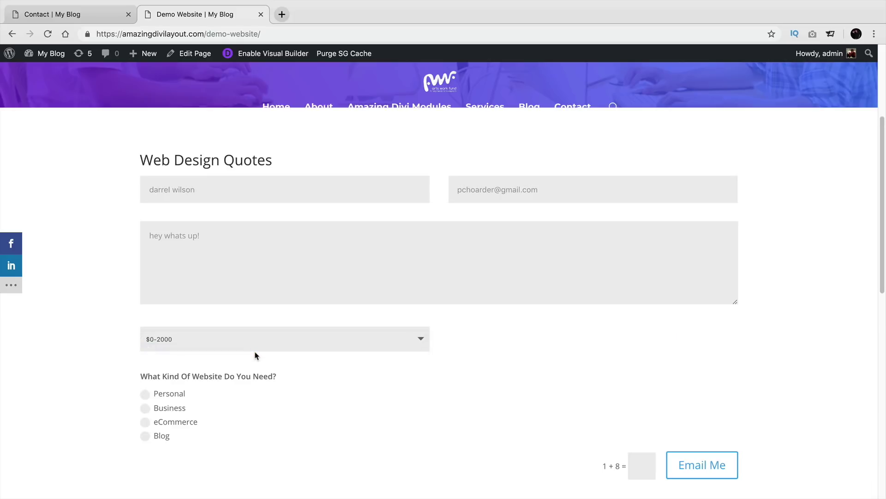
{"action": "scroll", "coordinate": [256, 354], "scroll_direction": "down", "scroll_amount": 2}
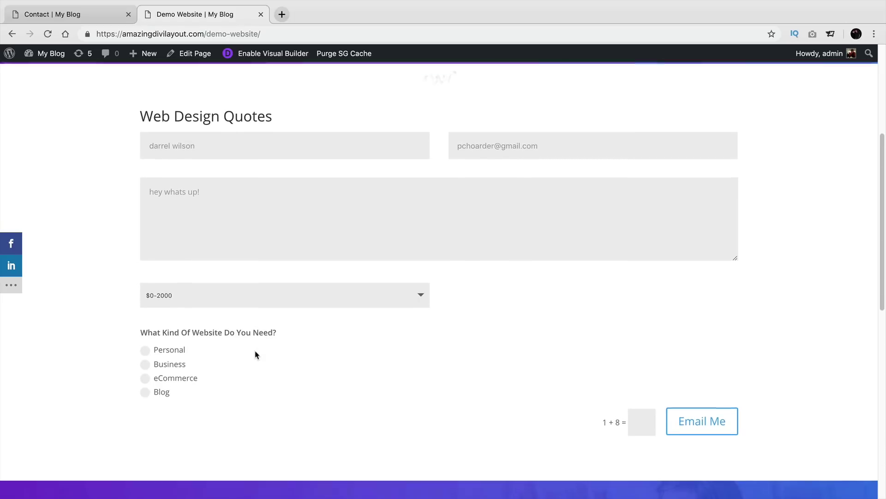
{"action": "left_click", "coordinate": [243, 299]}
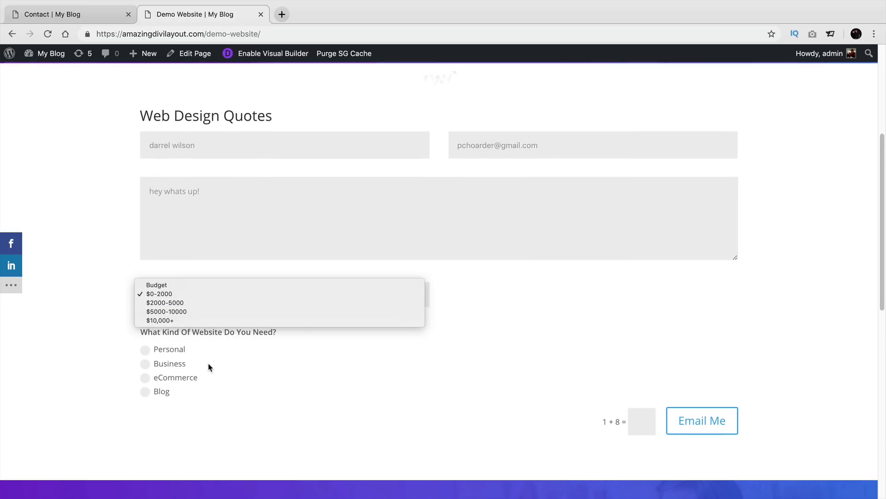
{"action": "left_click", "coordinate": [190, 303]}
{"action": "left_click", "coordinate": [191, 302]}
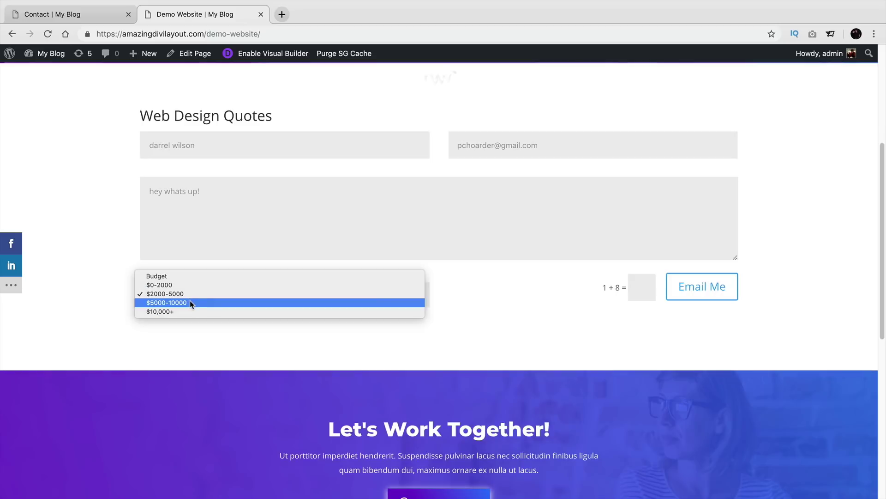
{"action": "left_click", "coordinate": [190, 300]}
{"action": "left_click", "coordinate": [192, 302]}
{"action": "left_click", "coordinate": [195, 285]}
{"action": "left_click", "coordinate": [198, 291]}
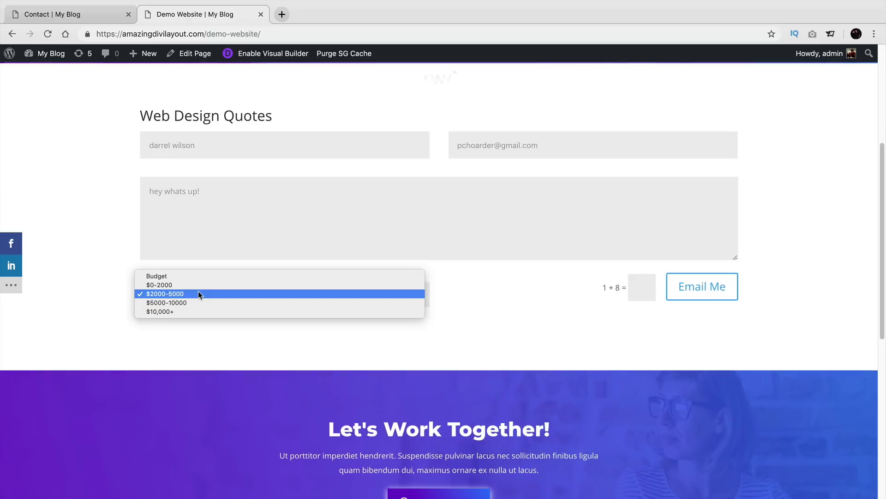
{"action": "left_click", "coordinate": [200, 286]}
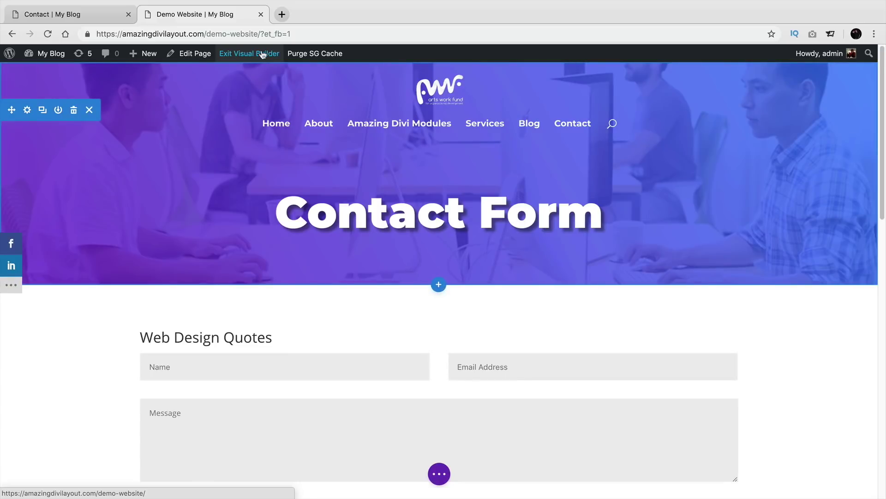
Step: Browse to the Amazing Divi Modules and Contact pages and open Contact in the Visual Builder
{"action": "scroll", "coordinate": [271, 165], "scroll_direction": "down", "scroll_amount": 9}
{"action": "scroll", "coordinate": [267, 243], "scroll_direction": "up", "scroll_amount": 2}
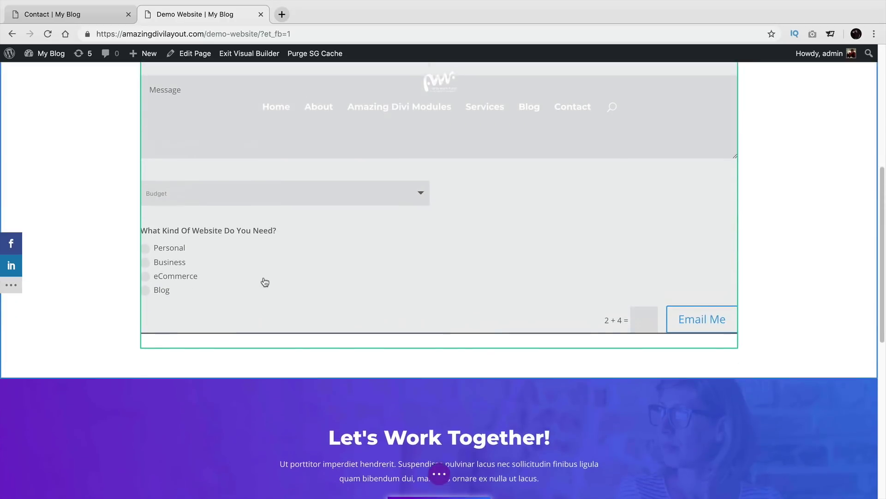
{"action": "scroll", "coordinate": [266, 284], "scroll_direction": "up", "scroll_amount": 2}
{"action": "mouse_move", "coordinate": [268, 325]}
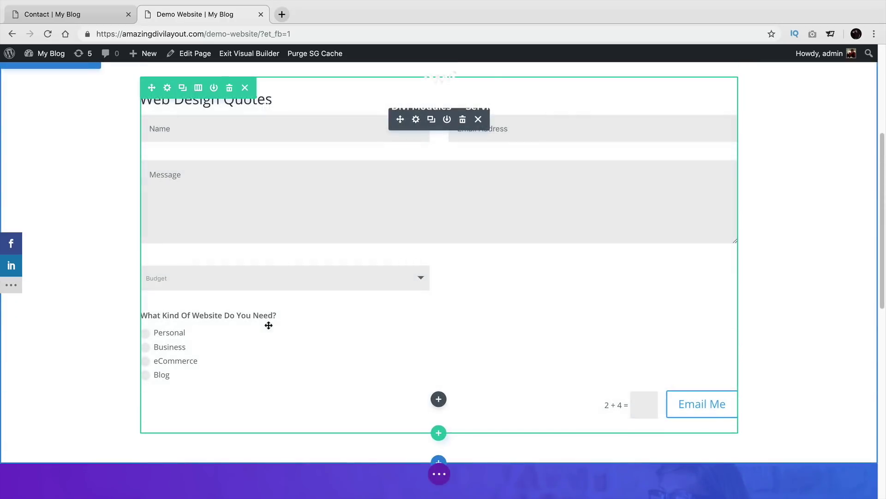
{"action": "left_click", "coordinate": [416, 118]}
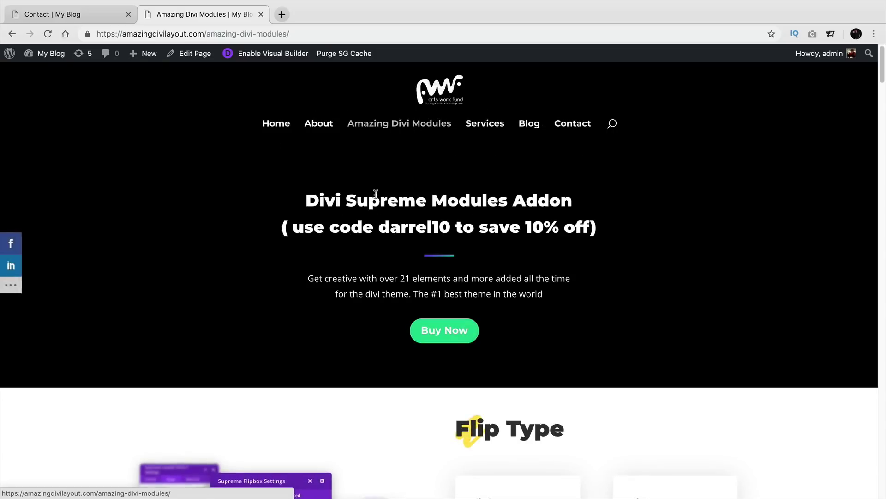
{"action": "left_click", "coordinate": [561, 124]}
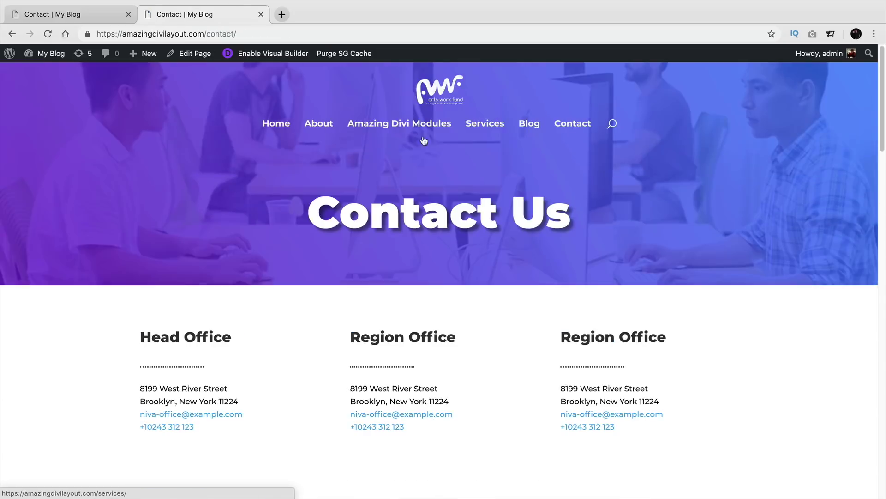
{"action": "left_click", "coordinate": [103, 15]}
{"action": "left_click", "coordinate": [147, 15]}
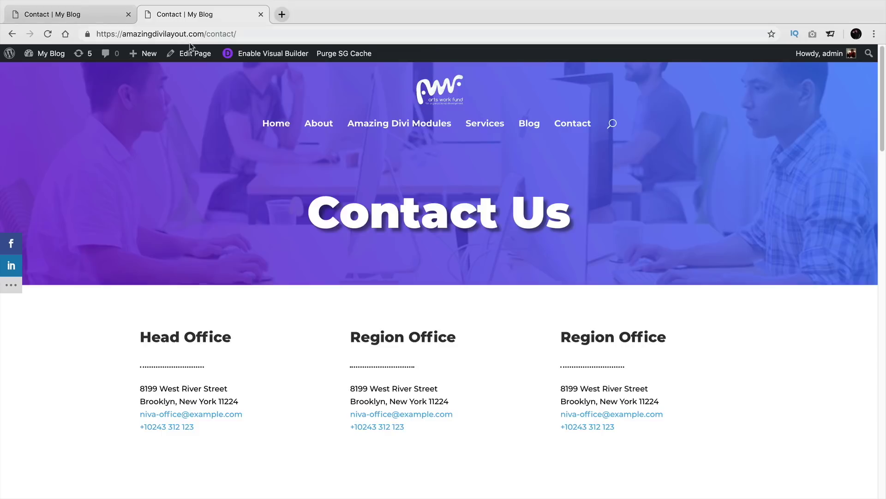
{"action": "left_click", "coordinate": [266, 53]}
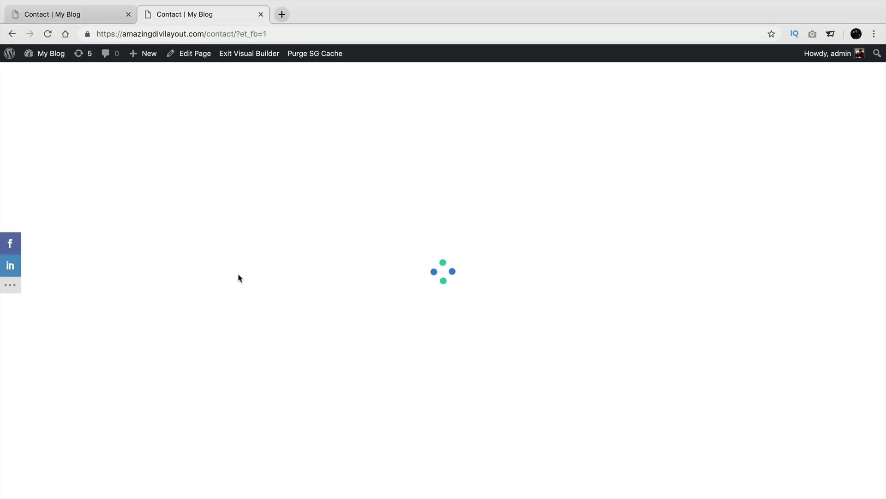
Step: Review the Contact form, then go back through history to the home page
{"action": "scroll", "coordinate": [243, 302], "scroll_direction": "down", "scroll_amount": 10}
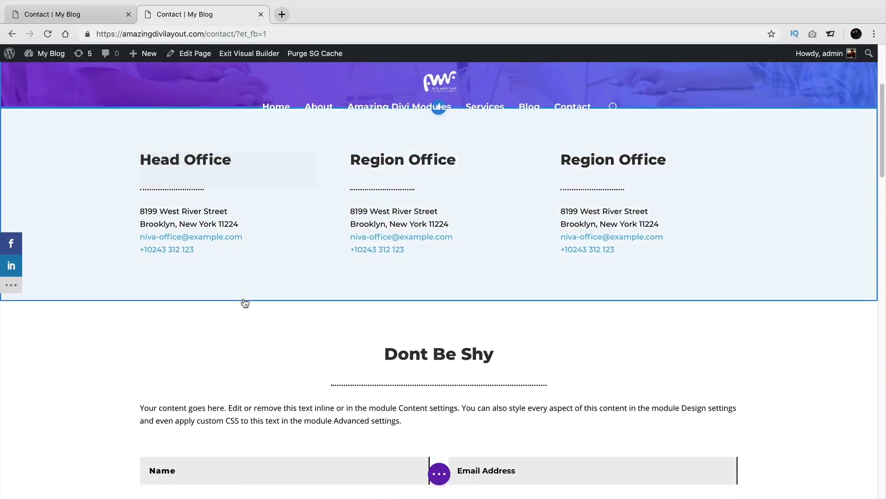
{"action": "scroll", "coordinate": [245, 303], "scroll_direction": "down", "scroll_amount": 3}
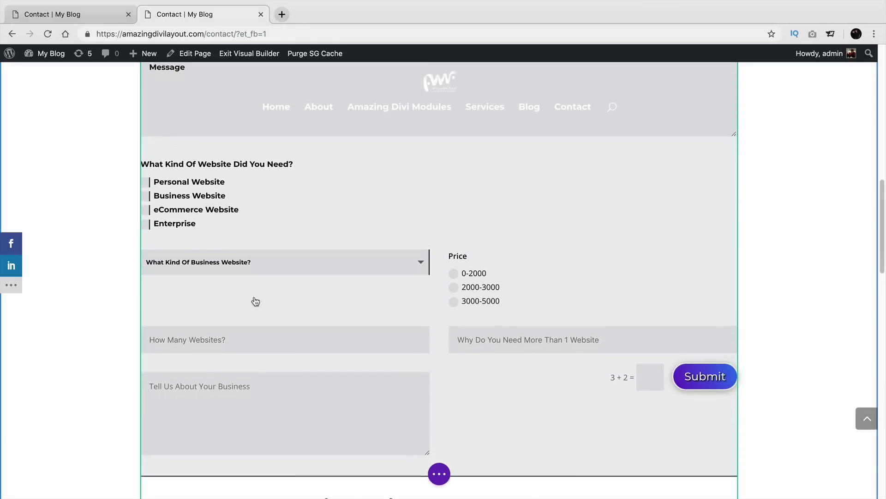
{"action": "scroll", "coordinate": [256, 301], "scroll_direction": "up", "scroll_amount": 10}
{"action": "left_click", "coordinate": [40, 15]}
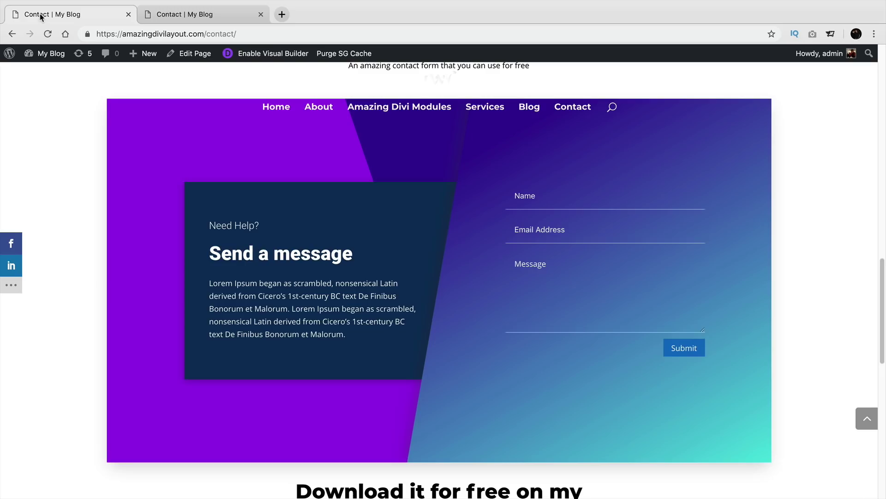
{"action": "scroll", "coordinate": [247, 84], "scroll_direction": "up", "scroll_amount": 15}
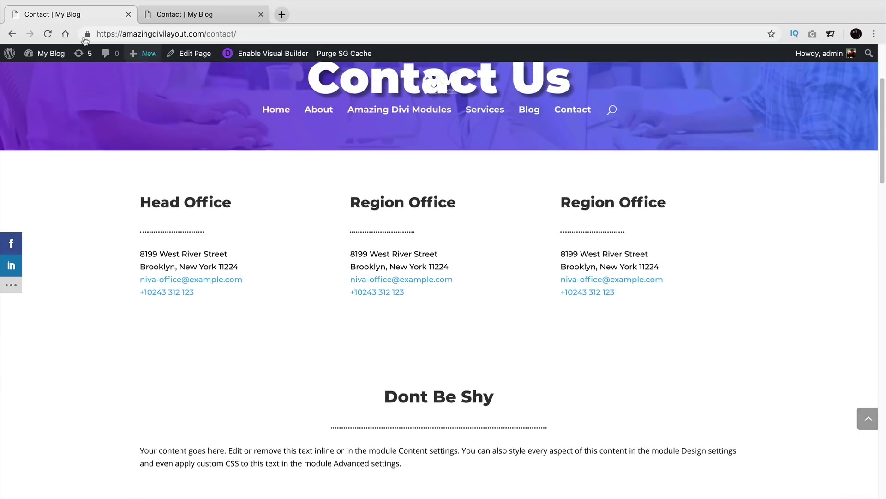
{"action": "left_click", "coordinate": [12, 34]}
{"action": "left_click", "coordinate": [12, 33]}
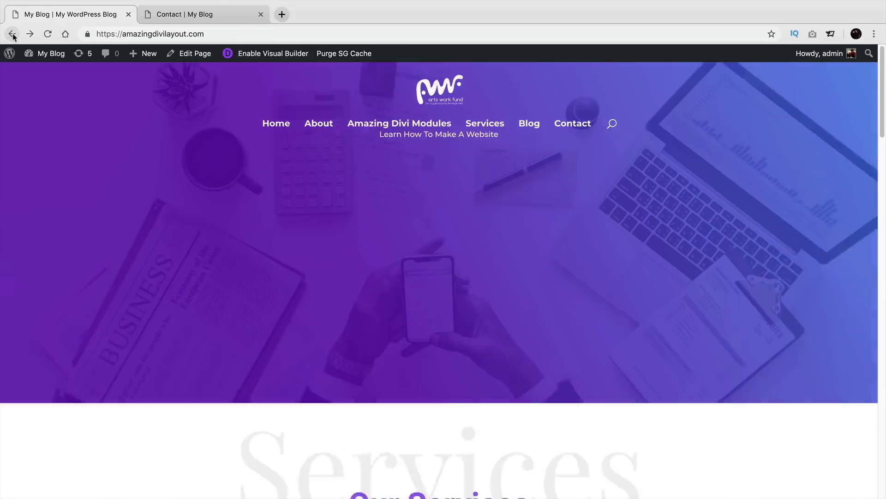
{"action": "left_click", "coordinate": [12, 34]}
{"action": "left_click", "coordinate": [12, 34]}
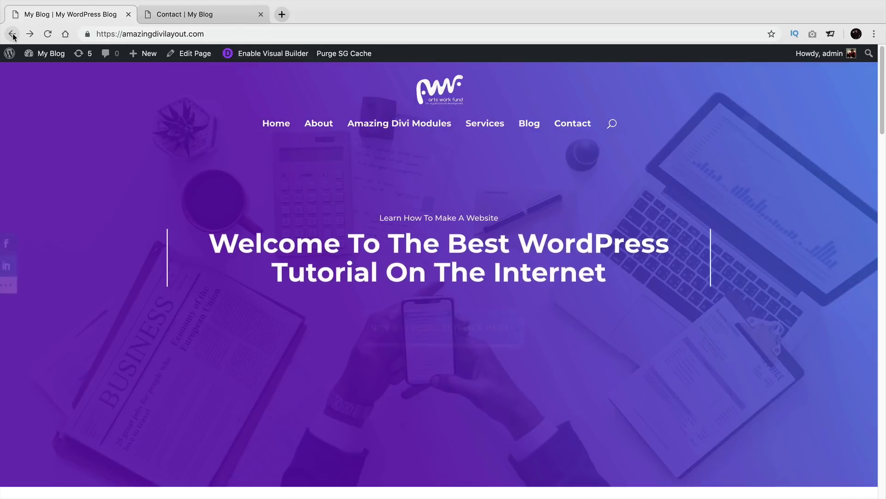
{"action": "left_click", "coordinate": [266, 33]}
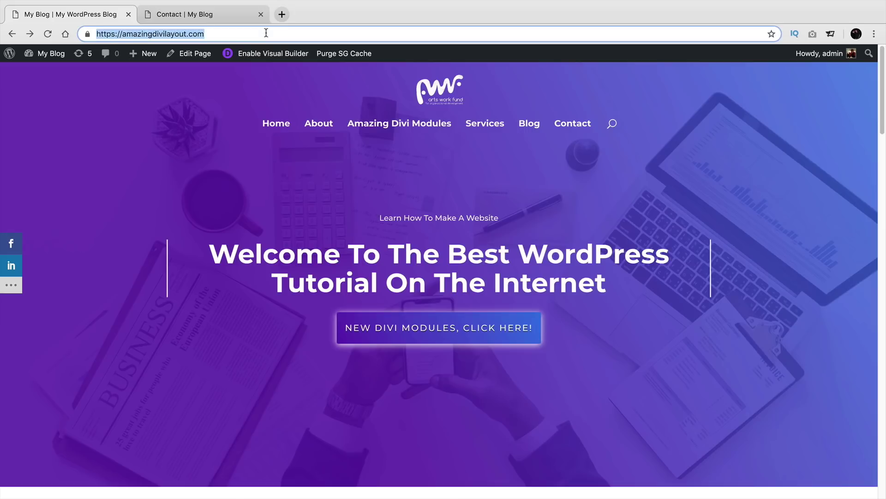
Step: Load the /demo Demo Website page and reopen it in the Visual Builder at the quote form
{"action": "left_click", "coordinate": [266, 33]}
{"action": "type", "text": "/demo"}
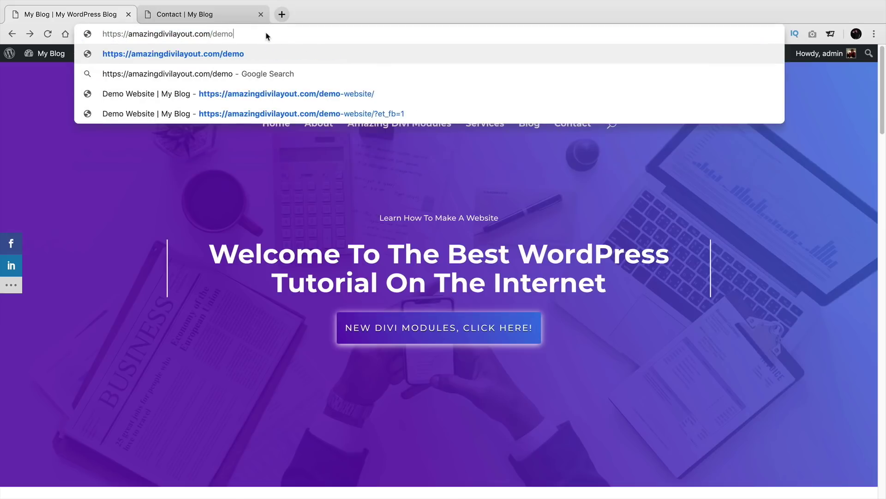
{"action": "key", "text": "Down"}
{"action": "key", "text": "Down"}
{"action": "key", "text": "Return"}
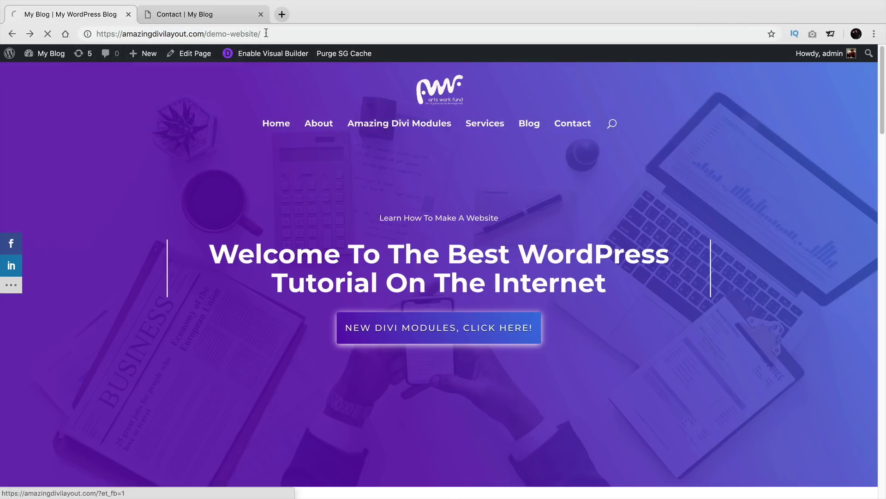
{"action": "scroll", "coordinate": [390, 218], "scroll_direction": "down", "scroll_amount": 5}
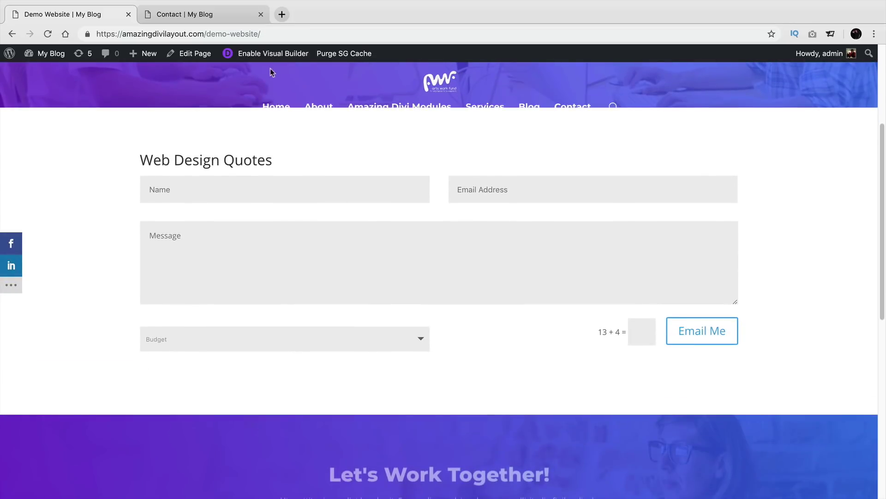
{"action": "left_click", "coordinate": [273, 60]}
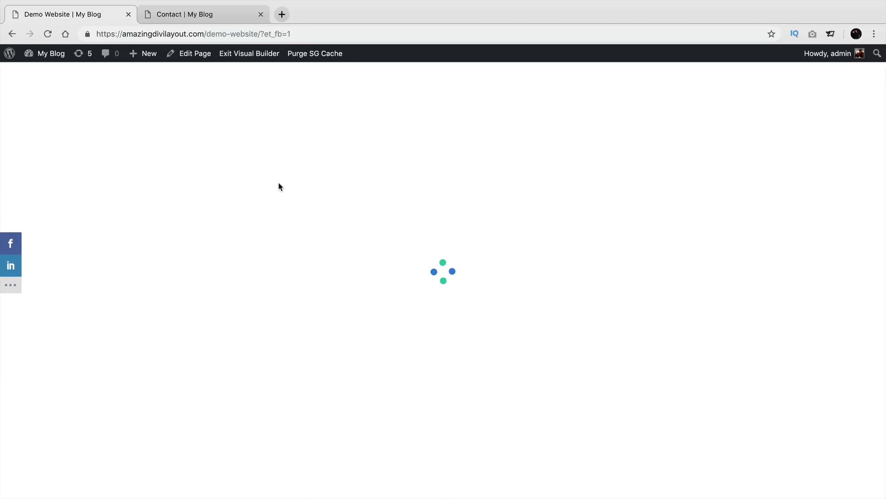
{"action": "scroll", "coordinate": [289, 255], "scroll_direction": "down", "scroll_amount": 4}
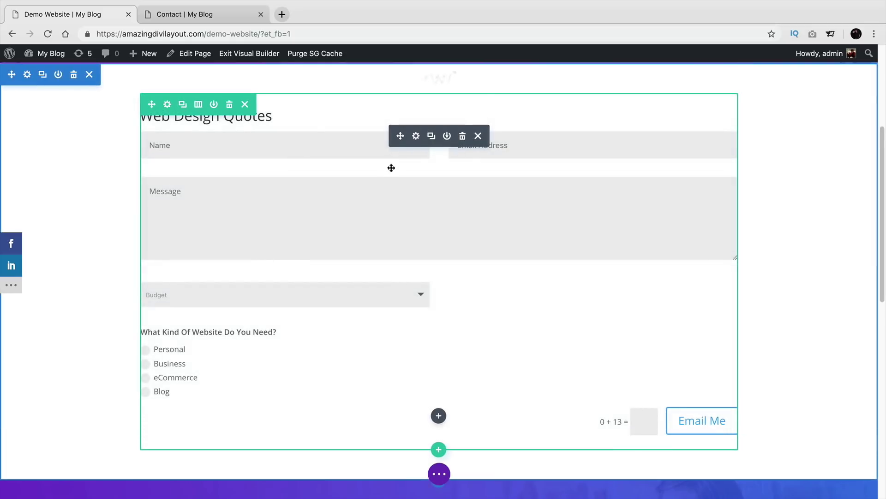
Step: Move Type_Of_Website above the Price field and turn off its conditional logic
{"action": "left_click", "coordinate": [416, 136]}
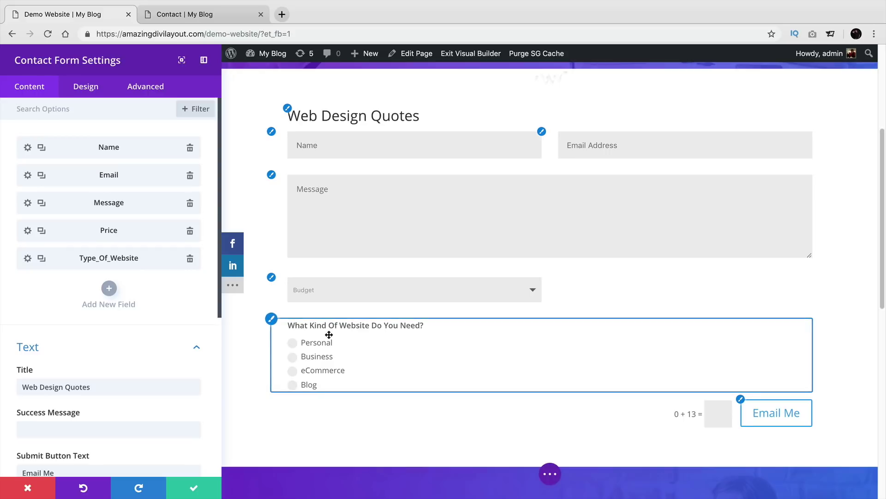
{"action": "left_click_drag", "start_coordinate": [88, 257], "coordinate": [87, 227]}
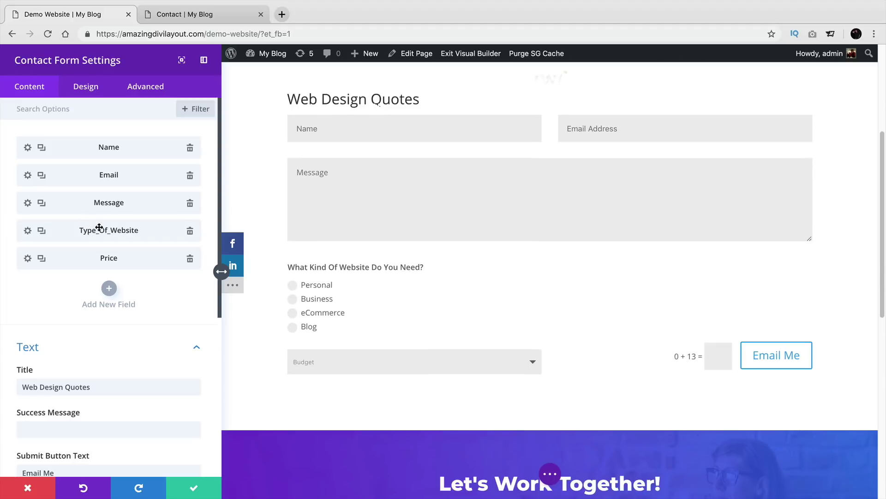
{"action": "left_click", "coordinate": [28, 230]}
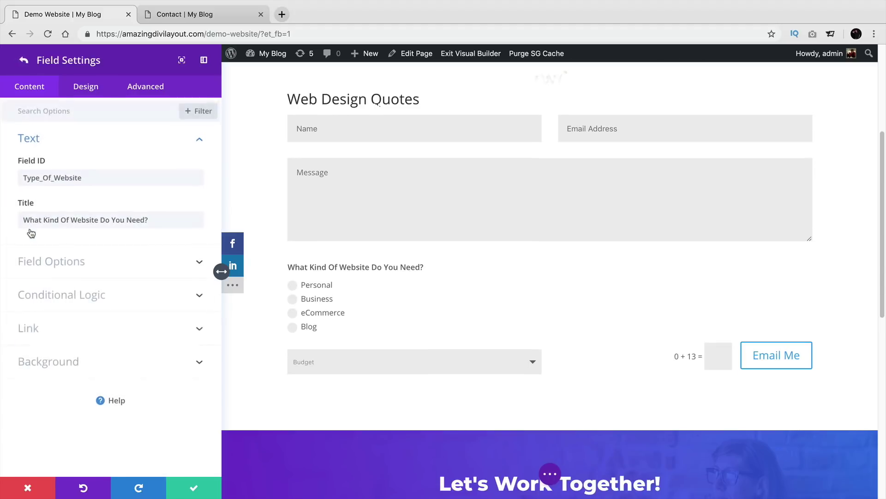
{"action": "left_click", "coordinate": [95, 293]}
{"action": "left_click", "coordinate": [40, 219]}
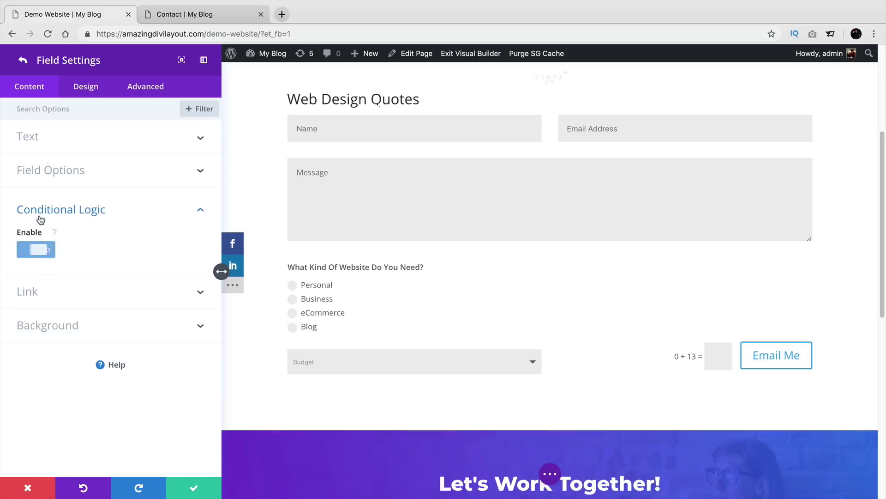
{"action": "left_click", "coordinate": [194, 488]}
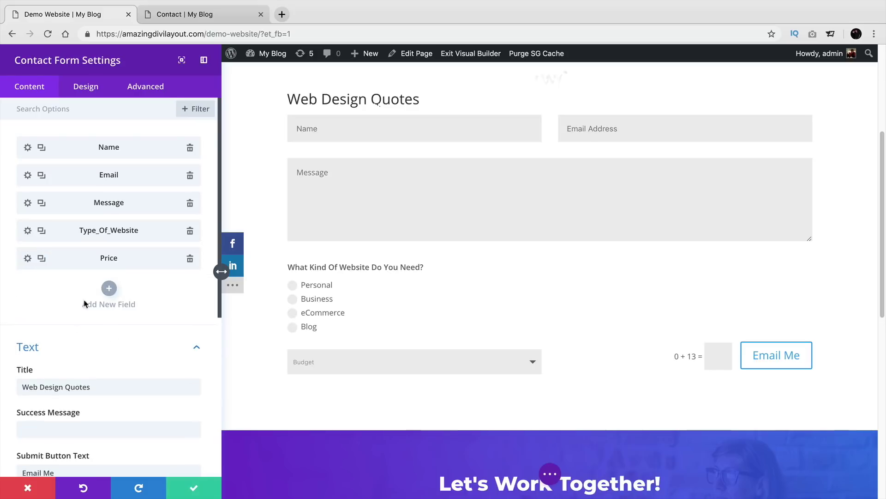
Step: Inspect the Price (Budget) field's options and conditional logic settings
{"action": "left_click", "coordinate": [34, 258]}
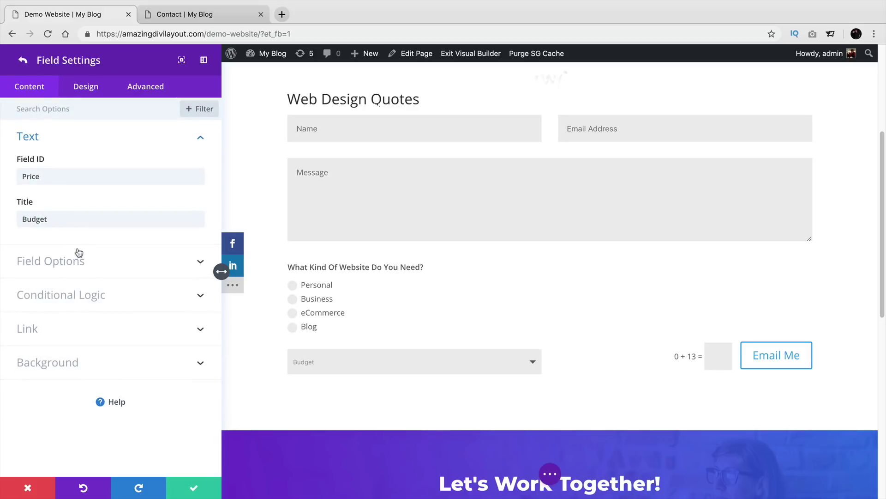
{"action": "left_click", "coordinate": [88, 263]}
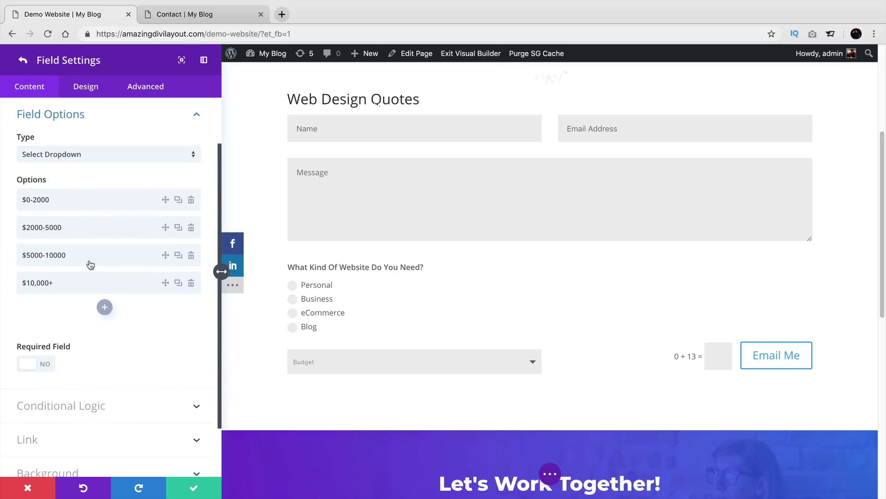
{"action": "left_click", "coordinate": [89, 402]}
{"action": "left_click", "coordinate": [194, 486]}
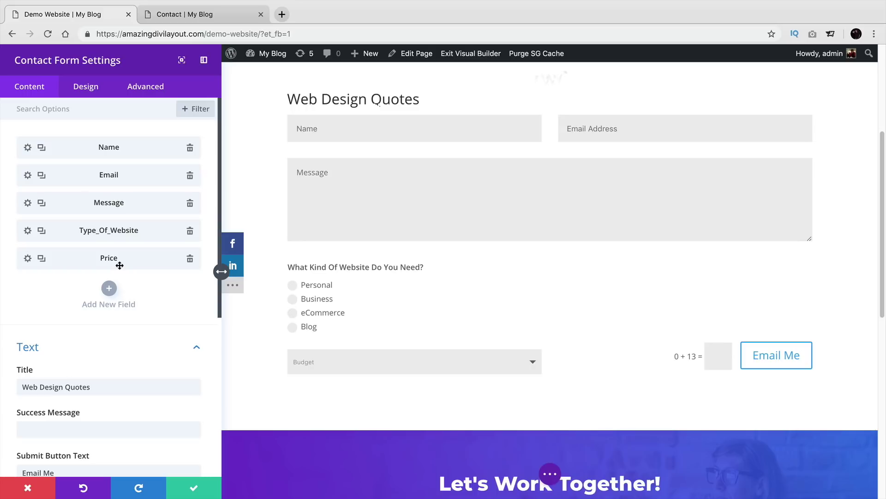
{"action": "left_click", "coordinate": [27, 259]}
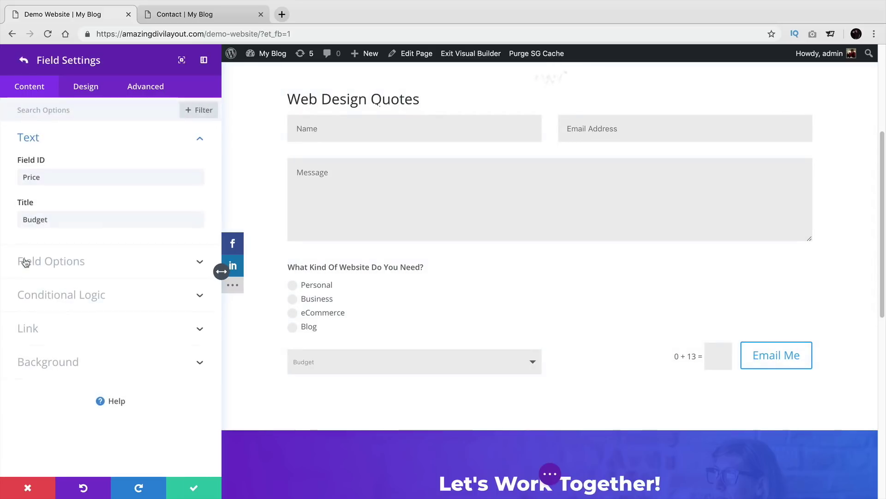
Step: Enable the Budget field's conditional logic with a rule on the website type and value Personal
{"action": "left_click", "coordinate": [62, 295]}
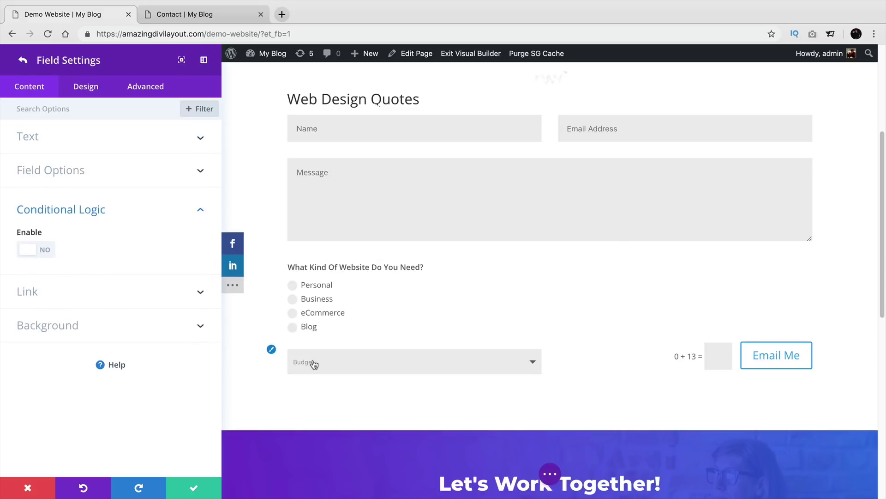
{"action": "left_click", "coordinate": [38, 251]}
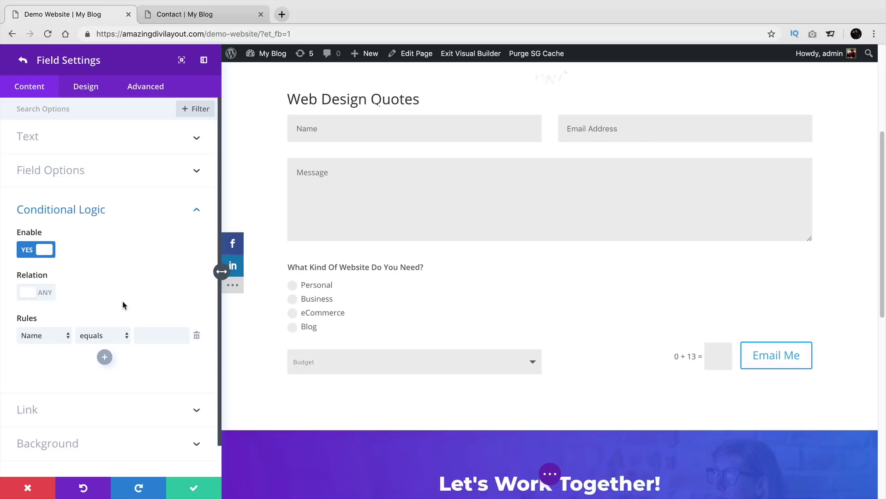
{"action": "left_click", "coordinate": [47, 337]}
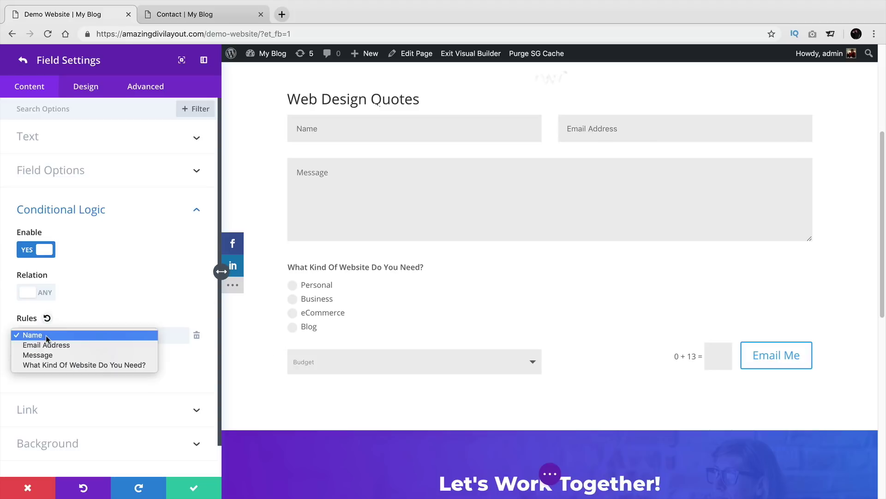
{"action": "left_click", "coordinate": [57, 365]}
{"action": "left_click", "coordinate": [100, 338]}
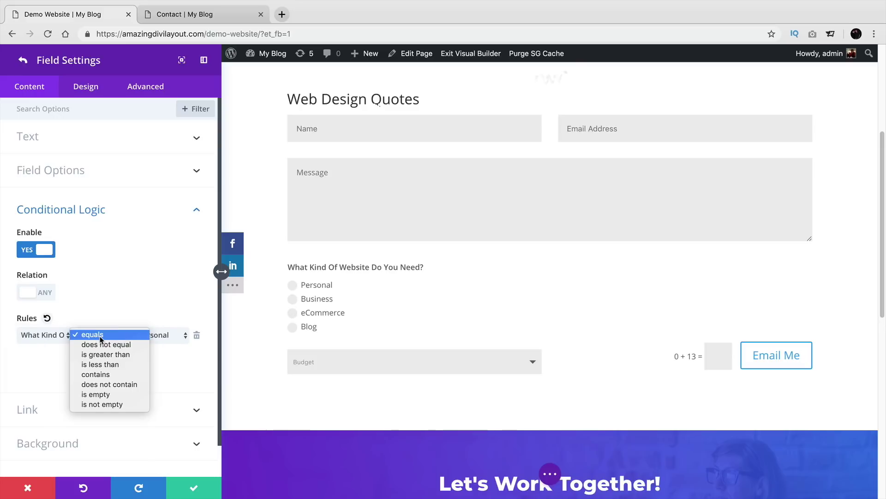
{"action": "left_click", "coordinate": [101, 340]}
{"action": "left_click", "coordinate": [103, 340]}
{"action": "left_click", "coordinate": [103, 339]}
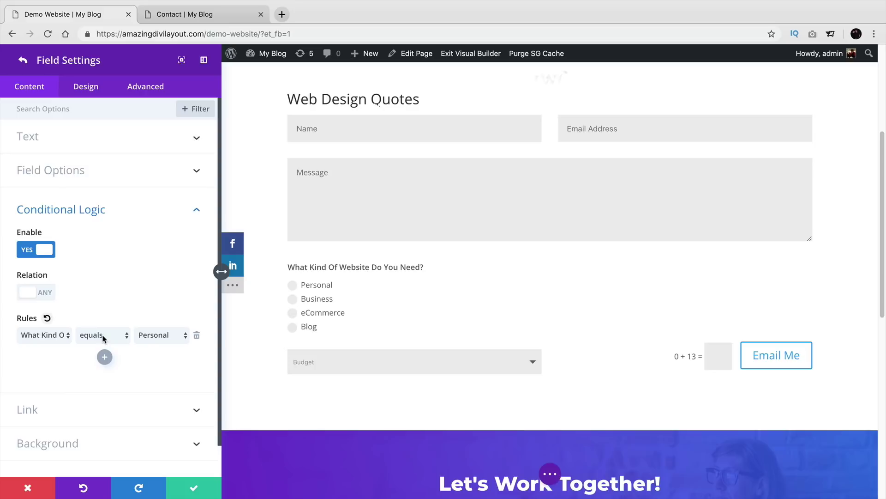
{"action": "left_click", "coordinate": [153, 340]}
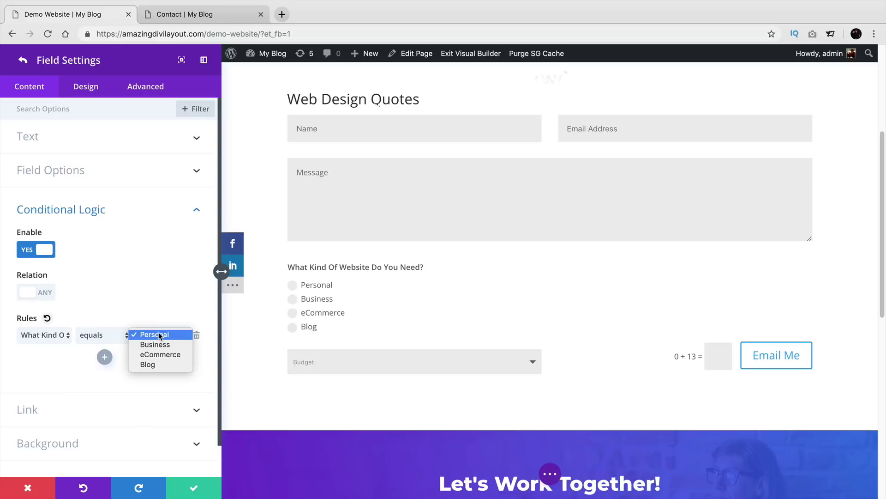
{"action": "left_click", "coordinate": [159, 335]}
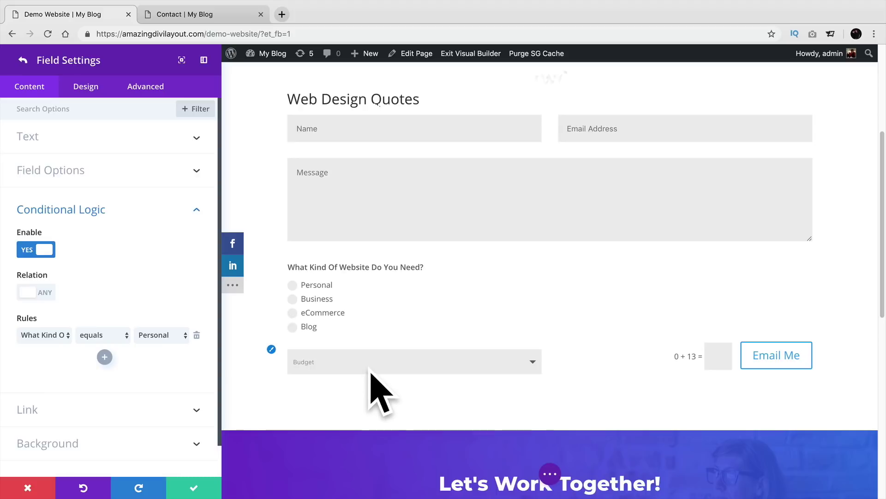
Step: Change the rule's comparison to 'does not equal' and save the form settings
{"action": "left_click", "coordinate": [90, 335]}
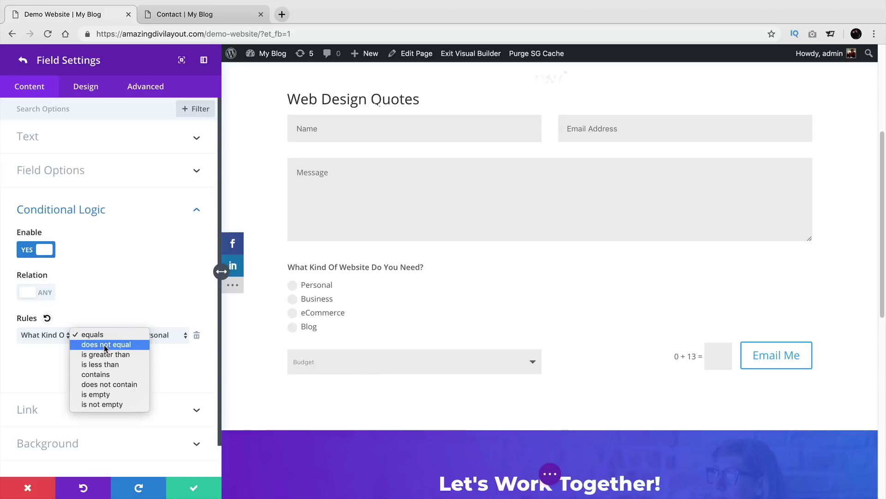
{"action": "left_click", "coordinate": [103, 345]}
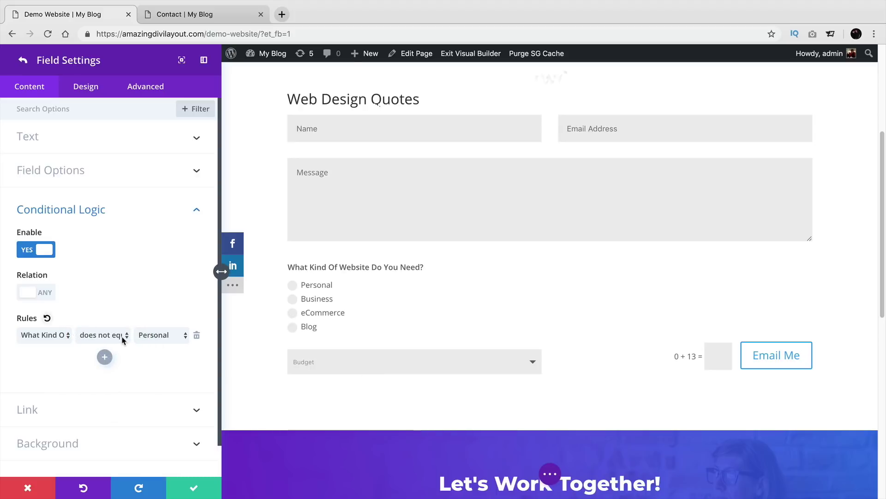
{"action": "left_click", "coordinate": [123, 340]}
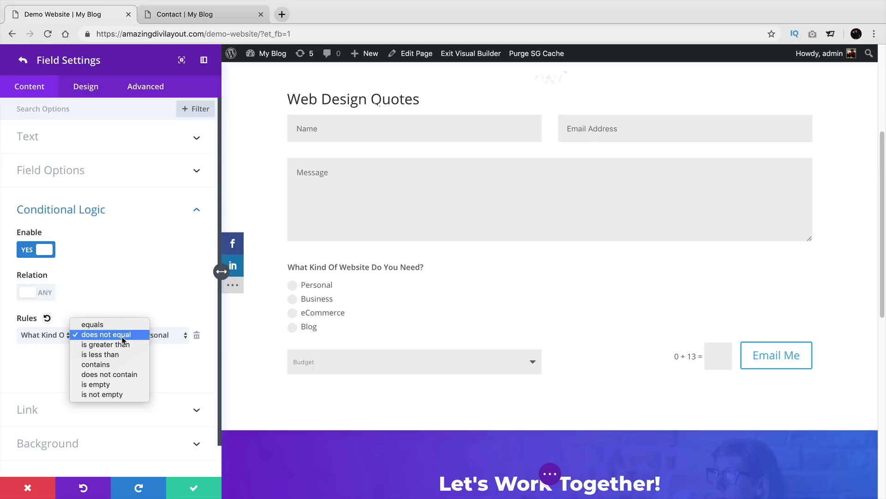
{"action": "left_click", "coordinate": [124, 336]}
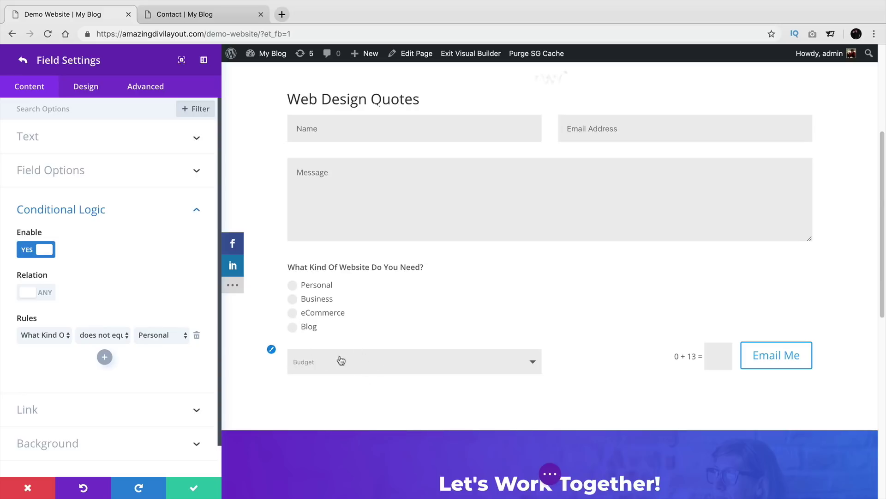
{"action": "left_click", "coordinate": [110, 335]}
{"action": "left_click", "coordinate": [110, 335]}
{"action": "left_click", "coordinate": [104, 335]}
{"action": "left_click", "coordinate": [111, 335]}
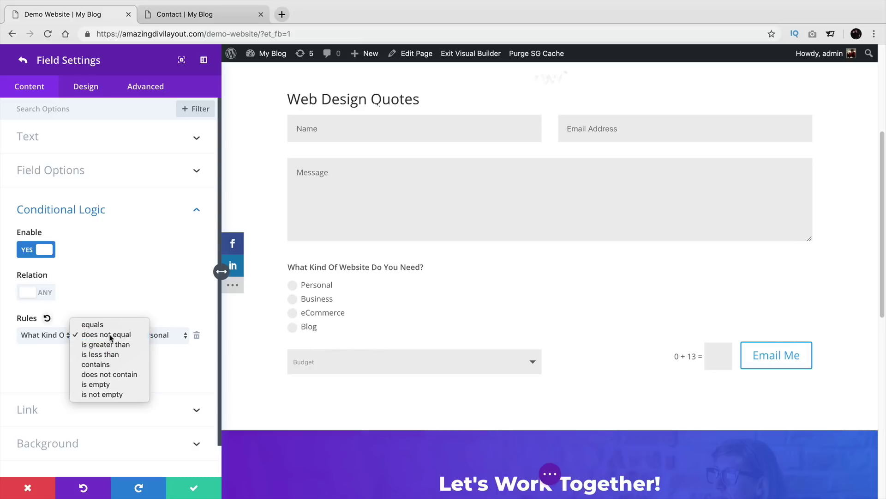
{"action": "left_click", "coordinate": [194, 489]}
{"action": "left_click", "coordinate": [194, 490]}
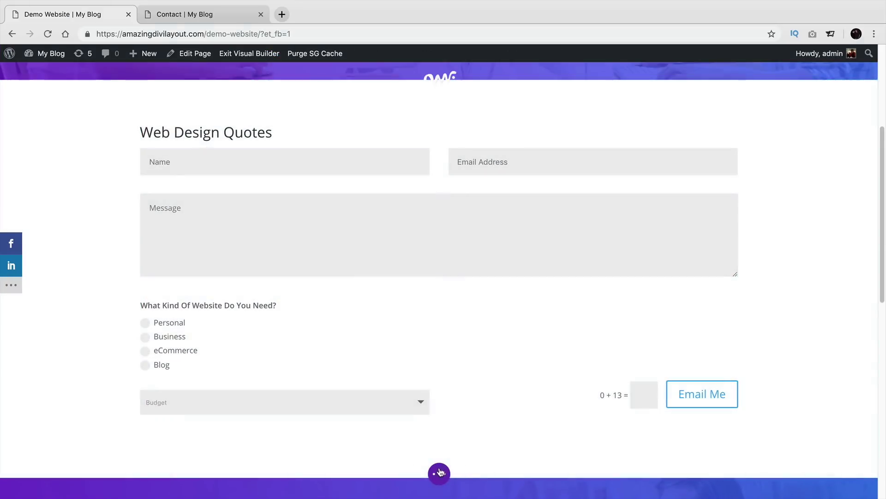
Step: Exit the Visual Builder and scroll down to the quote form on the live Demo Website page
{"action": "left_click", "coordinate": [440, 472]}
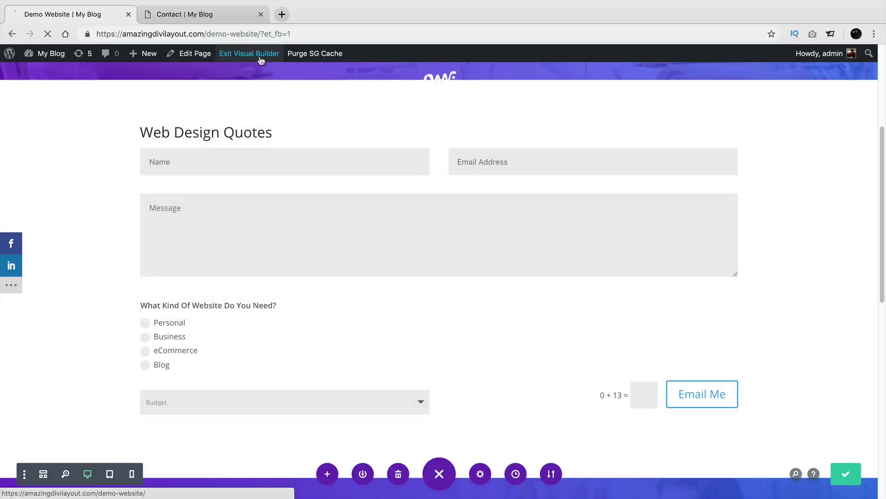
{"action": "left_click", "coordinate": [261, 55]}
{"action": "scroll", "coordinate": [298, 290], "scroll_direction": "down", "scroll_amount": 7}
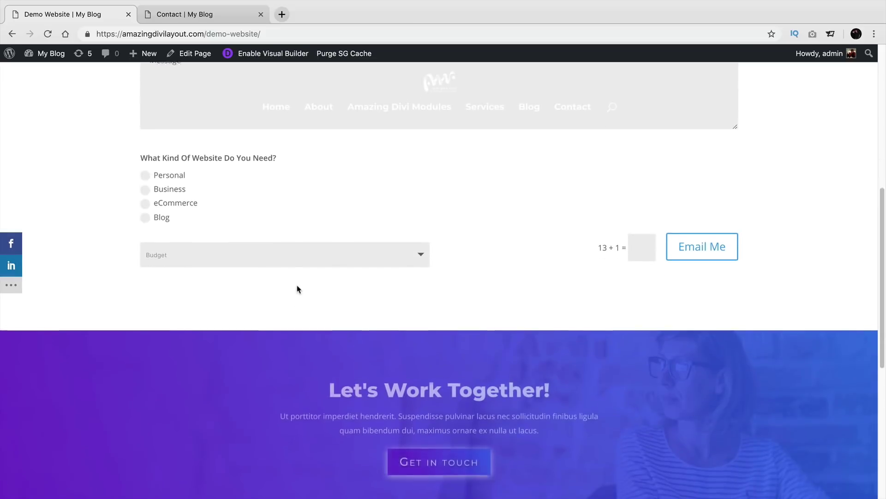
Step: Test Personal and Business on the live form to confirm Budget toggles, then re-enable the builder
{"action": "scroll", "coordinate": [239, 275], "scroll_direction": "up", "scroll_amount": 3}
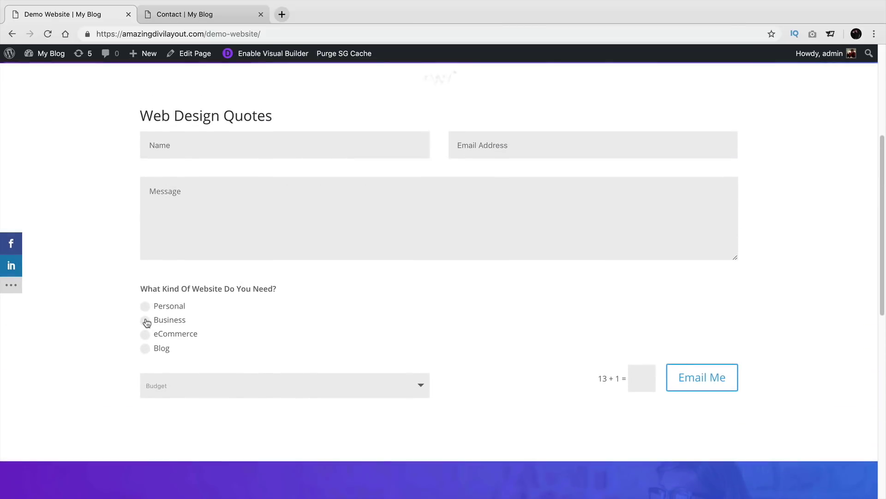
{"action": "left_click", "coordinate": [146, 306]}
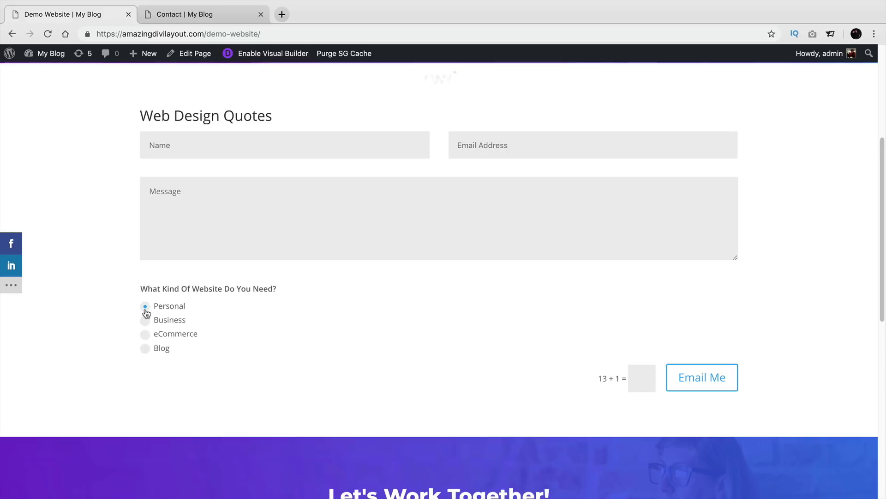
{"action": "left_click", "coordinate": [145, 320]}
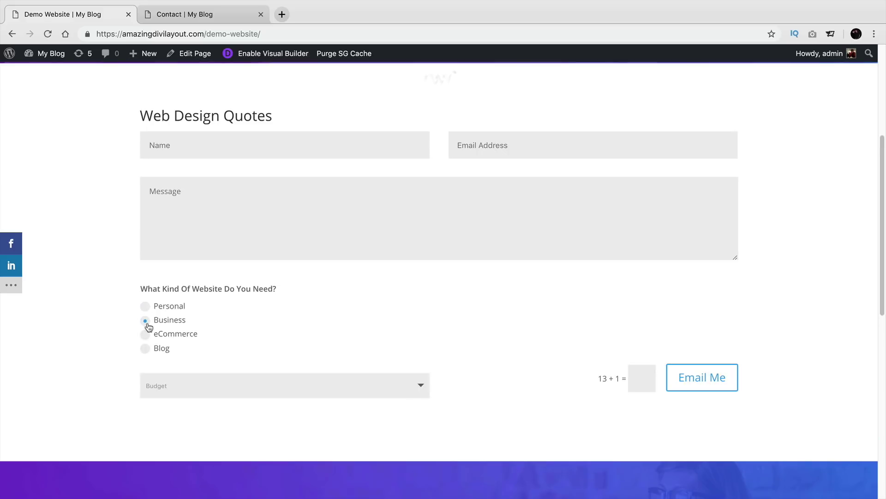
{"action": "left_click", "coordinate": [145, 333]}
{"action": "left_click", "coordinate": [145, 321]}
{"action": "left_click", "coordinate": [145, 306]}
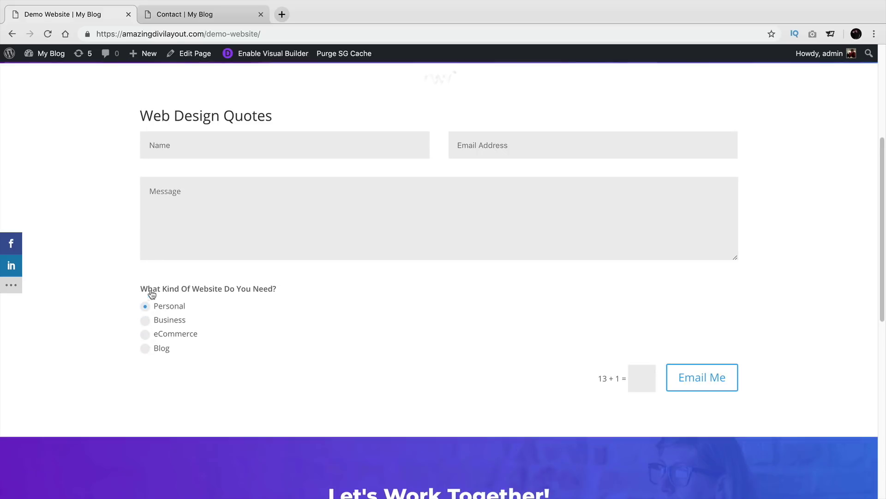
{"action": "left_click", "coordinate": [258, 61]}
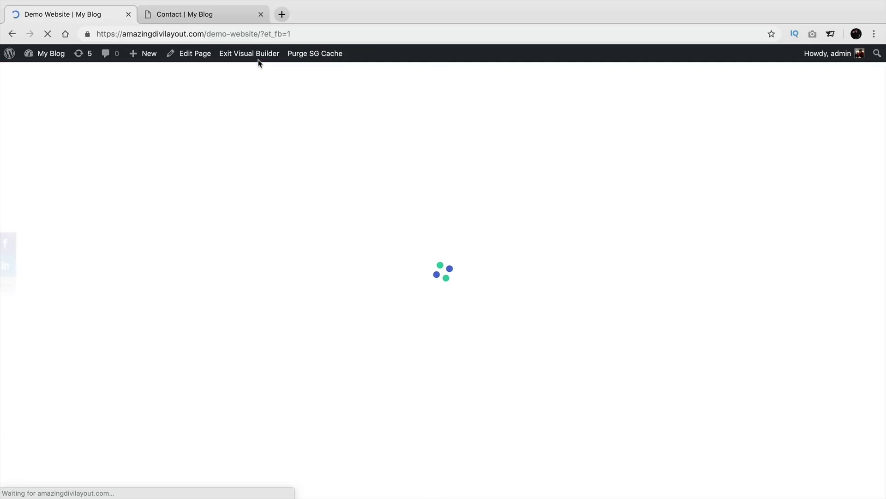
{"action": "scroll", "coordinate": [311, 232], "scroll_direction": "down", "scroll_amount": 5}
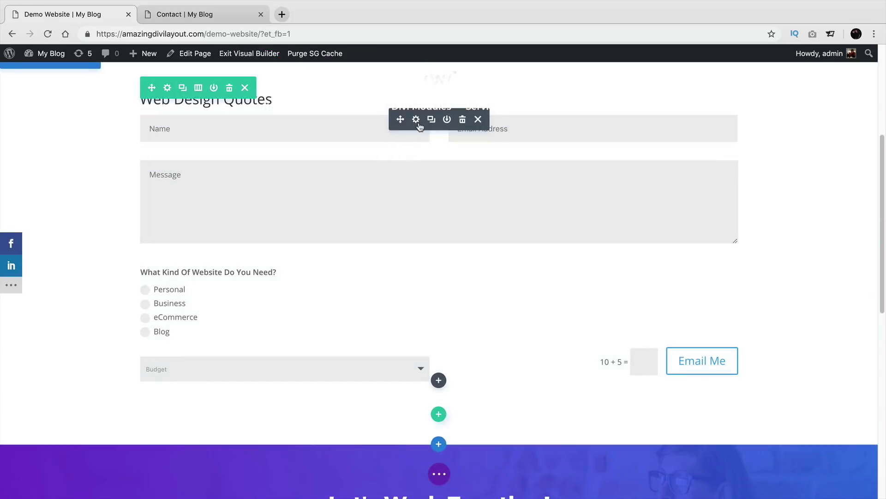
Step: Return to the Demo Website page and open the Budget (Price) field's settings in the contact form
{"action": "left_click", "coordinate": [416, 132]}
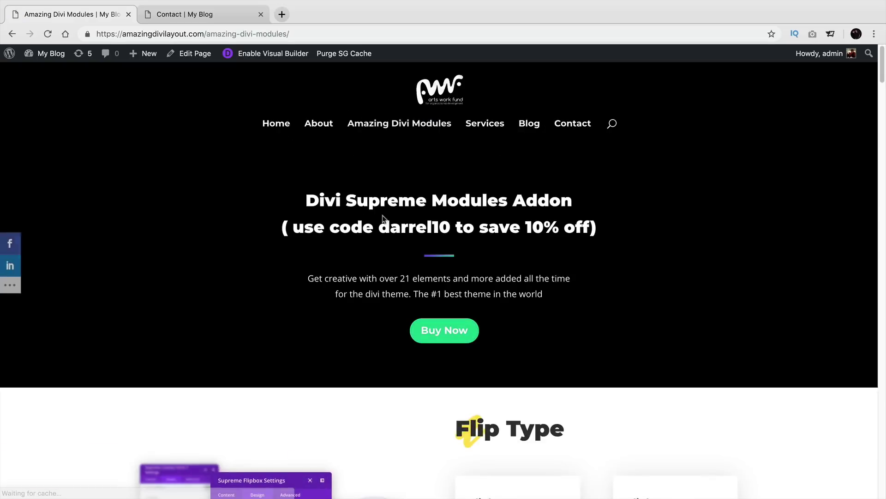
{"action": "left_click", "coordinate": [12, 34]}
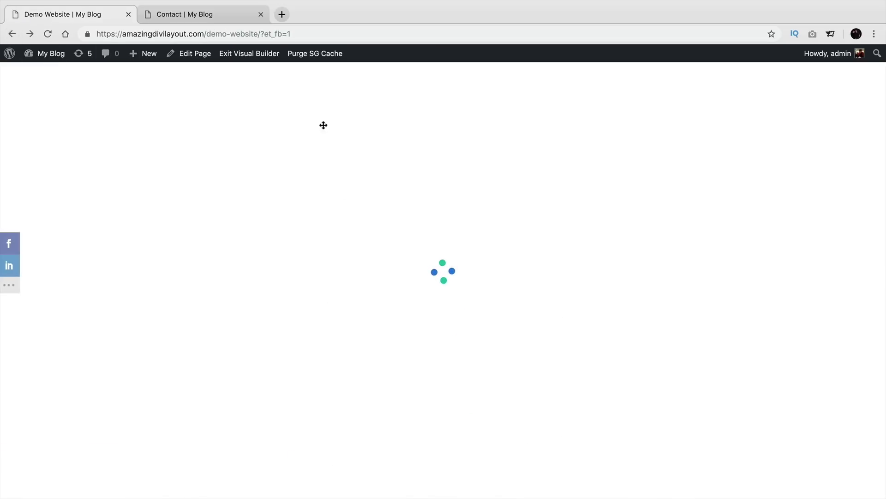
{"action": "scroll", "coordinate": [323, 275], "scroll_direction": "down", "scroll_amount": 3}
{"action": "scroll", "coordinate": [338, 294], "scroll_direction": "down", "scroll_amount": 3}
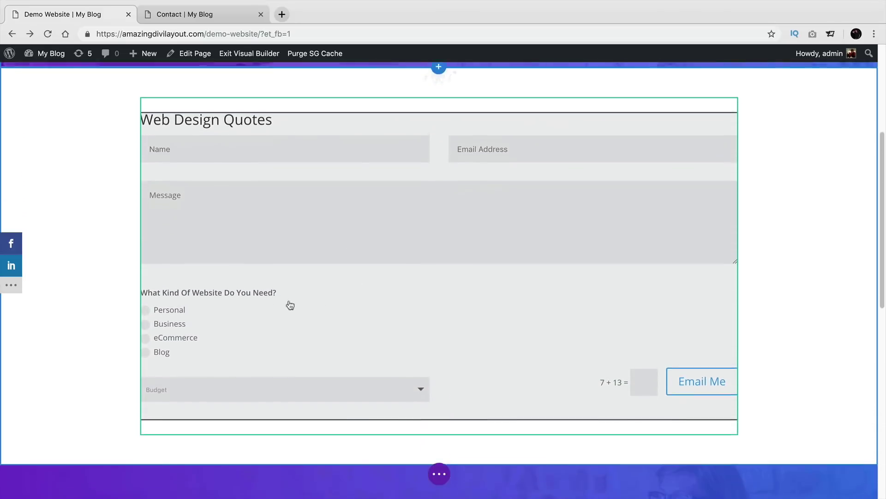
{"action": "scroll", "coordinate": [356, 234], "scroll_direction": "up", "scroll_amount": 2}
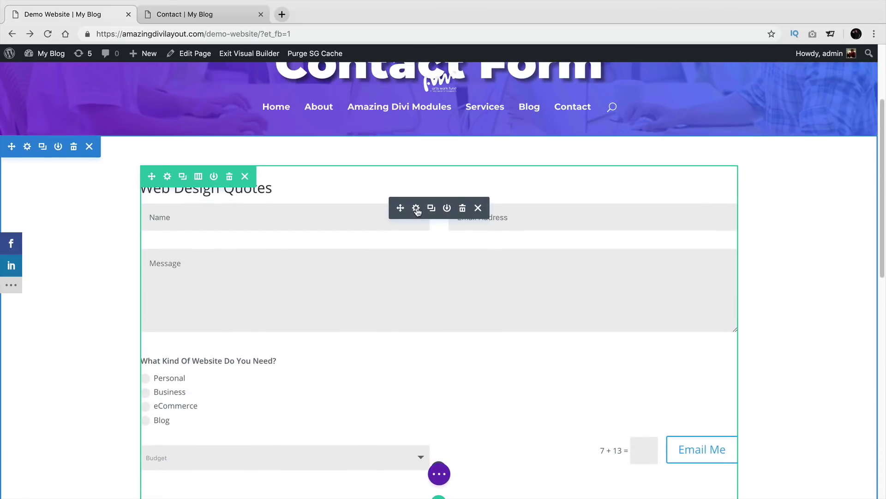
{"action": "left_click", "coordinate": [416, 207]}
{"action": "left_click", "coordinate": [30, 263]}
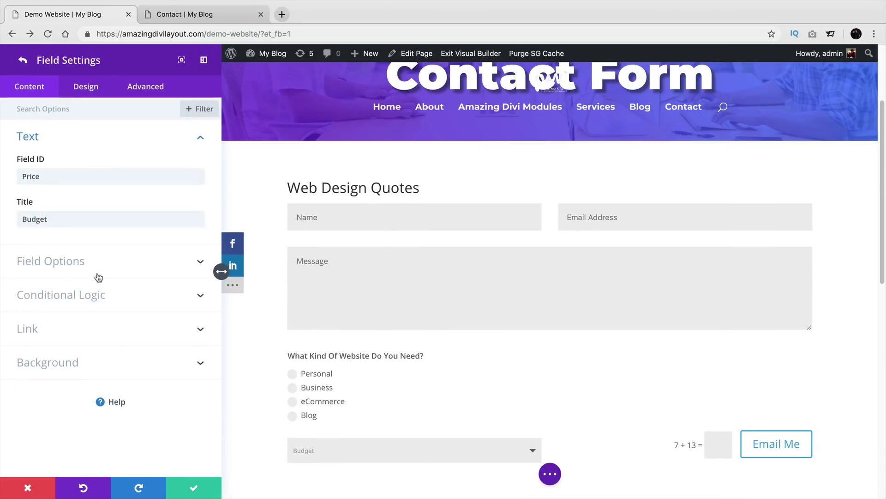
Step: Expand the Budget field's Conditional Logic and set the rule comparison to 'is greater than'
{"action": "left_click", "coordinate": [103, 294]}
{"action": "left_click", "coordinate": [119, 302]}
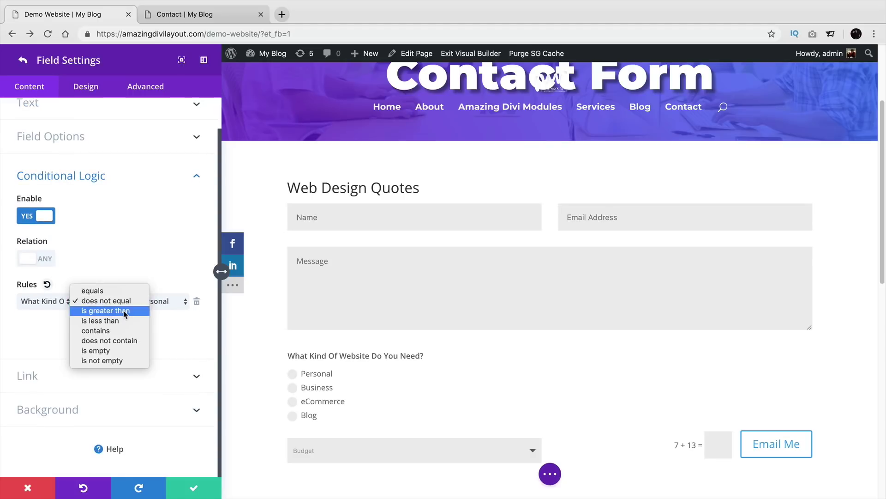
{"action": "left_click", "coordinate": [124, 310]}
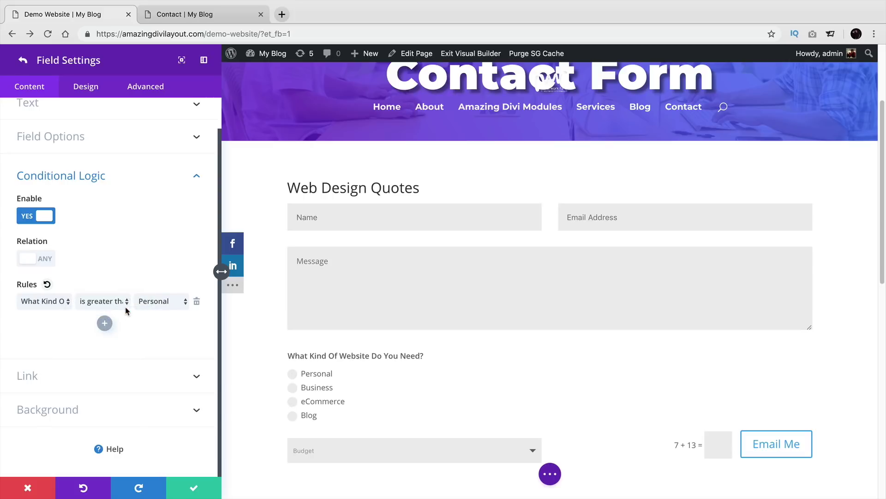
{"action": "left_click", "coordinate": [151, 303]}
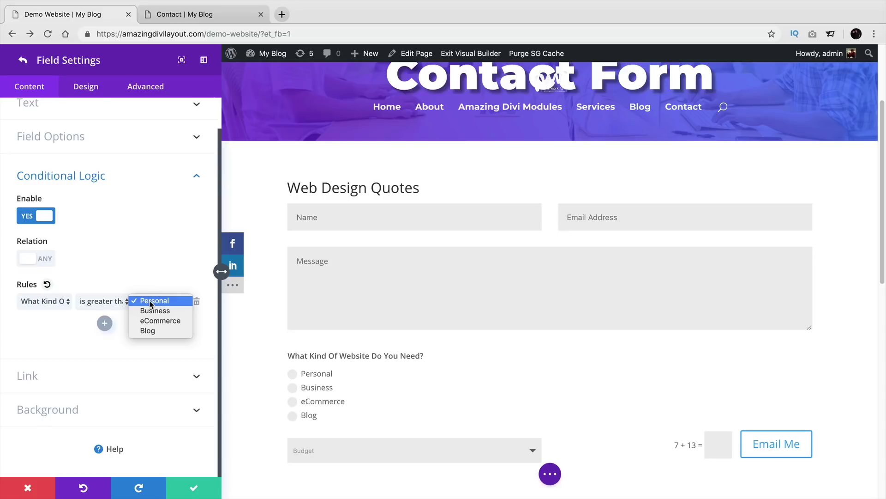
{"action": "left_click", "coordinate": [98, 302]}
{"action": "left_click", "coordinate": [100, 302]}
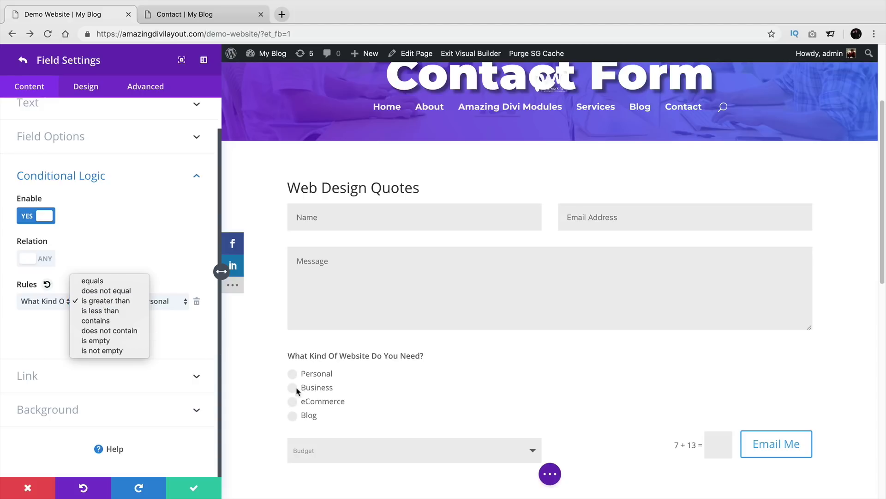
{"action": "left_click", "coordinate": [162, 322]}
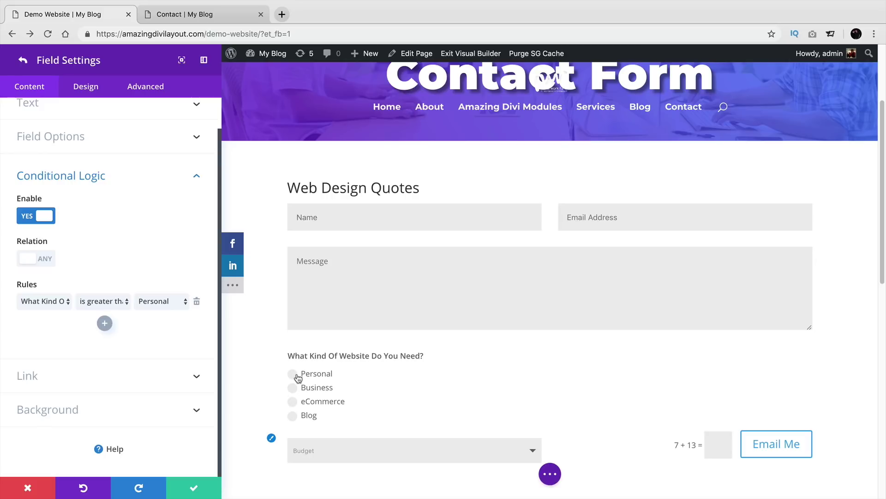
Step: Change the rule comparison to 'is less than' Personal
{"action": "left_click", "coordinate": [124, 302]}
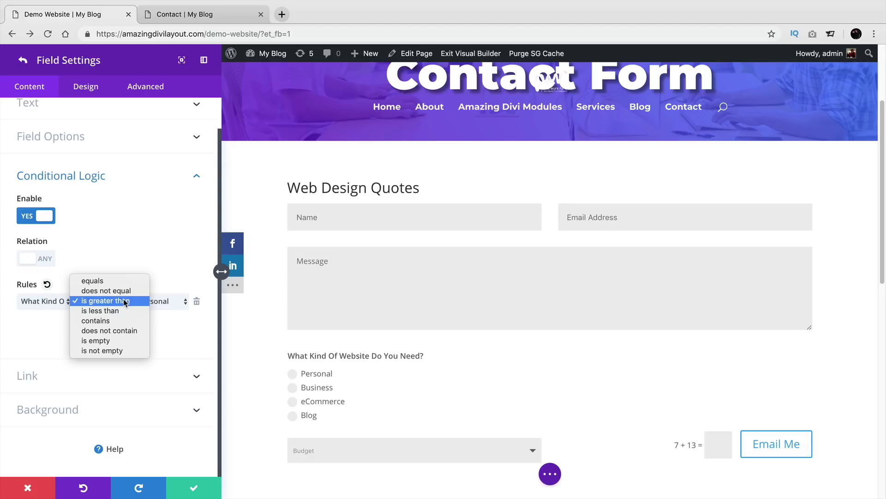
{"action": "left_click", "coordinate": [125, 302]}
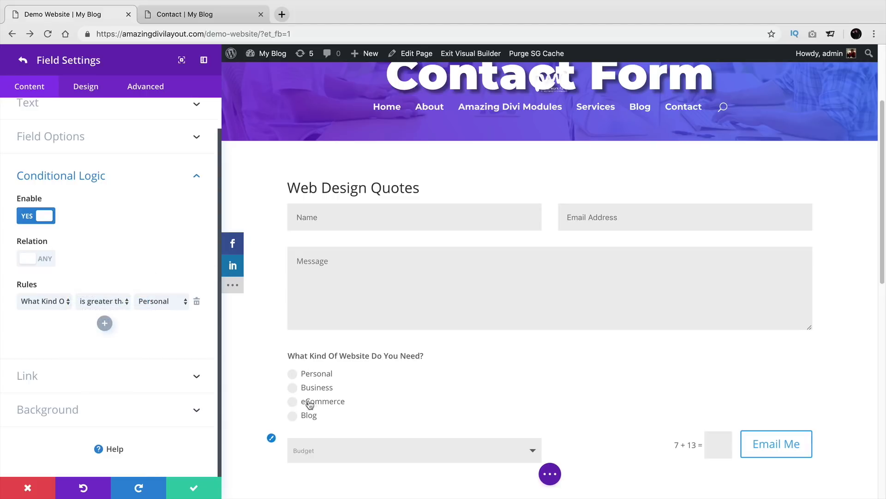
{"action": "left_click", "coordinate": [124, 302]}
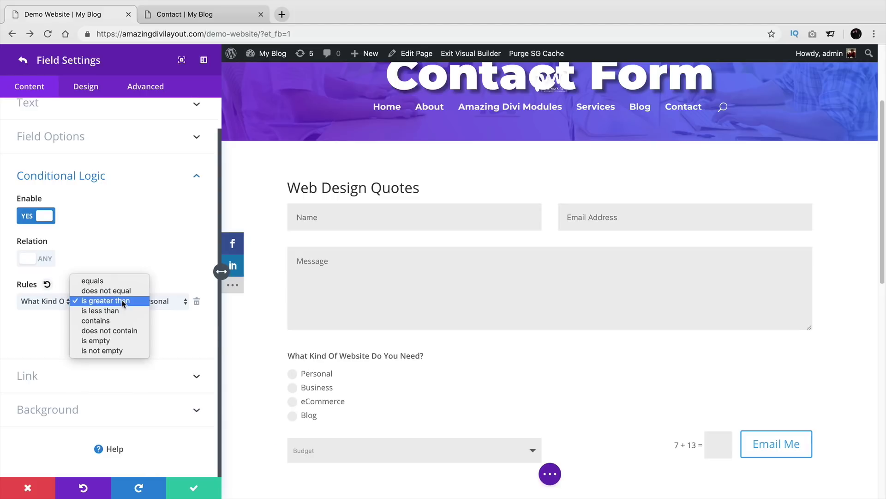
{"action": "left_click", "coordinate": [123, 302]}
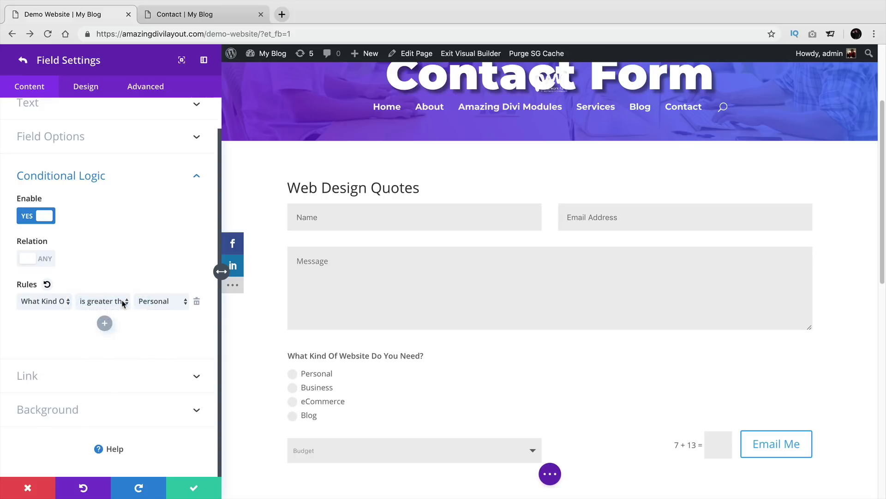
{"action": "left_click", "coordinate": [122, 303]}
{"action": "left_click", "coordinate": [121, 311]}
{"action": "left_click", "coordinate": [120, 307]}
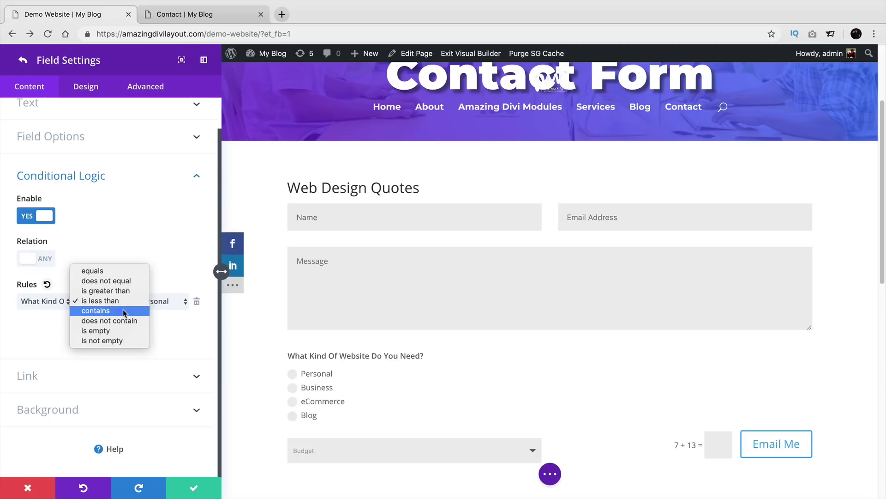
Step: Set the Budget rule to 'contains' Personal, then confirm the Field and Contact Form settings
{"action": "left_click", "coordinate": [123, 310]}
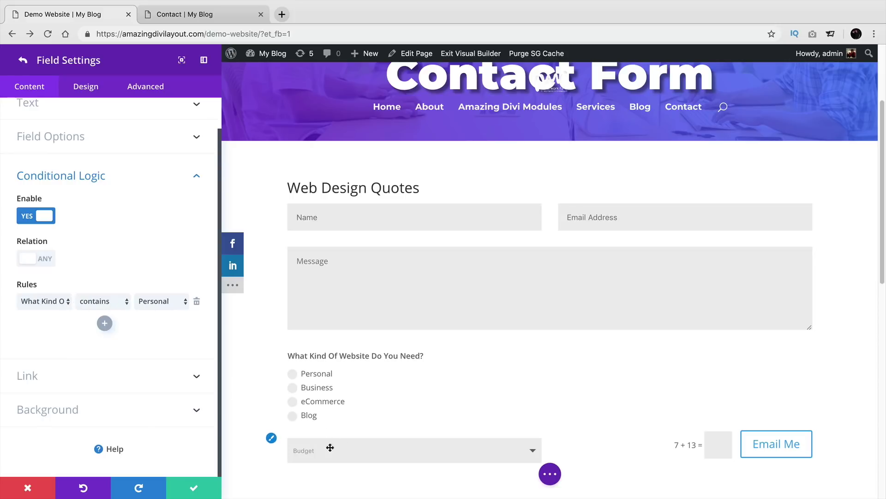
{"action": "left_click", "coordinate": [120, 302]}
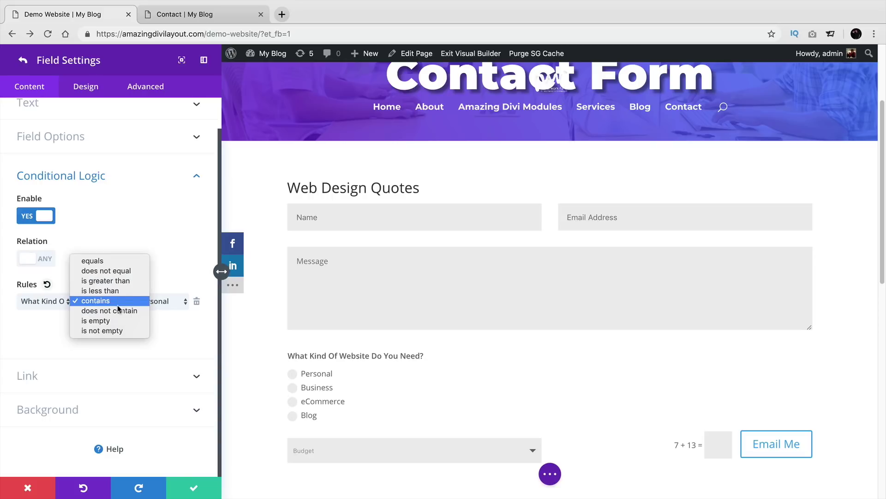
{"action": "left_click", "coordinate": [118, 310]}
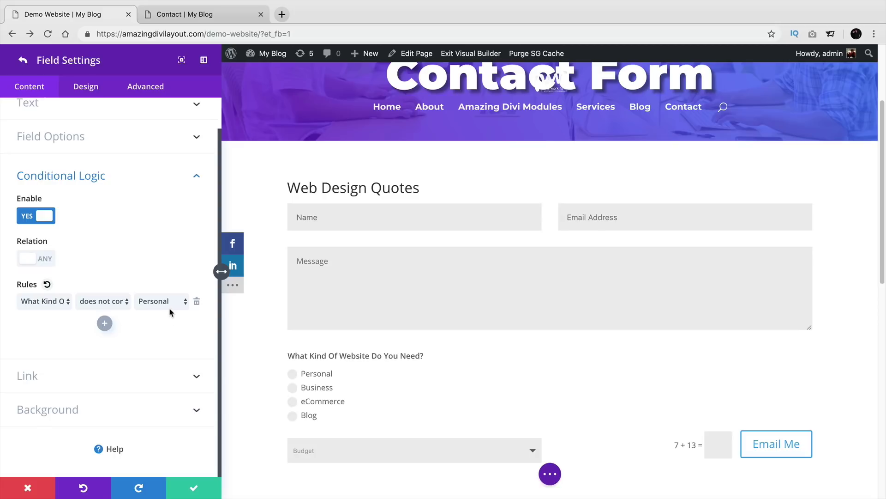
{"action": "left_click", "coordinate": [114, 303]}
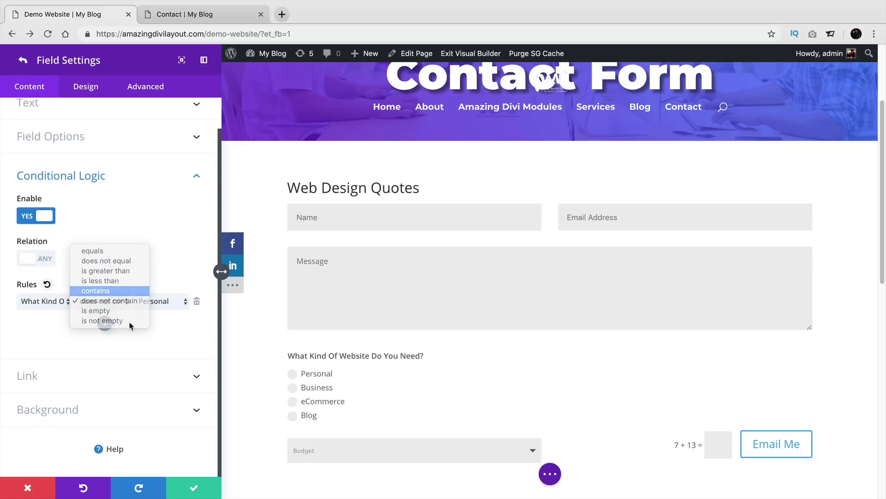
{"action": "left_click", "coordinate": [113, 293]}
{"action": "left_click", "coordinate": [194, 489]}
{"action": "left_click", "coordinate": [194, 489]}
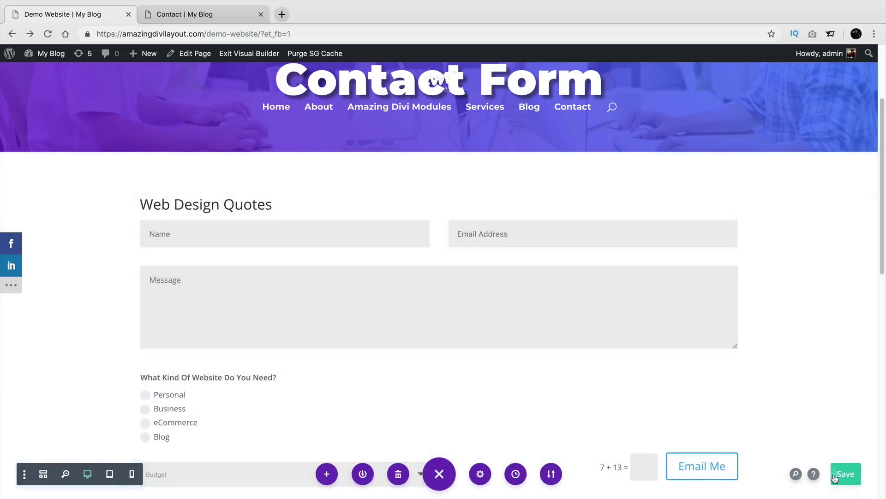
Step: Save the page and exit the Visual Builder to the live Demo Website page
{"action": "left_click", "coordinate": [845, 474]}
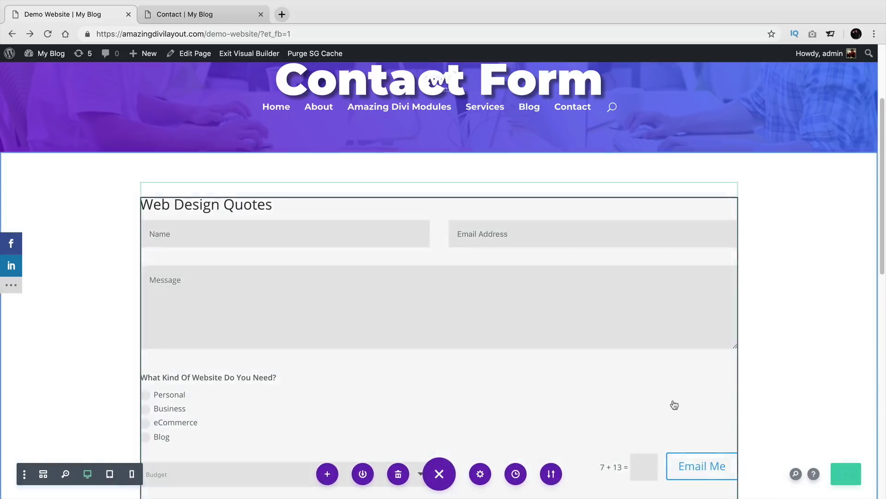
{"action": "scroll", "coordinate": [379, 330], "scroll_direction": "down", "scroll_amount": 1}
{"action": "scroll", "coordinate": [357, 295], "scroll_direction": "down", "scroll_amount": 1}
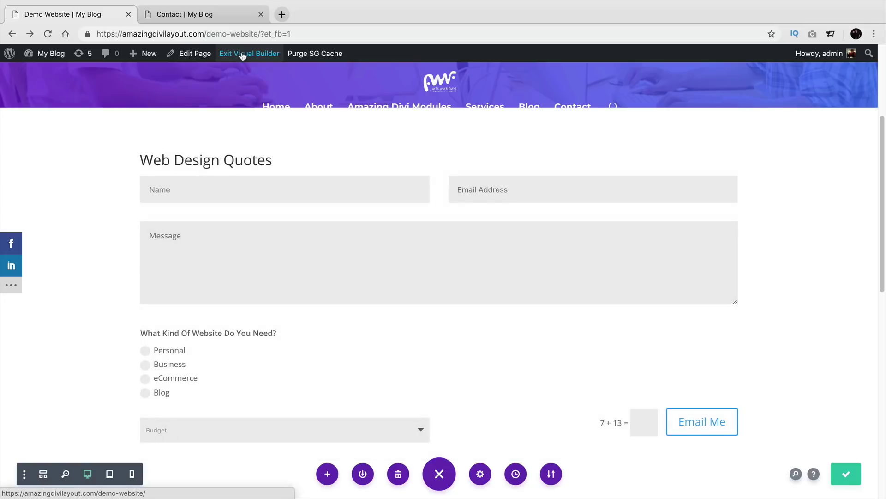
{"action": "left_click", "coordinate": [242, 55]}
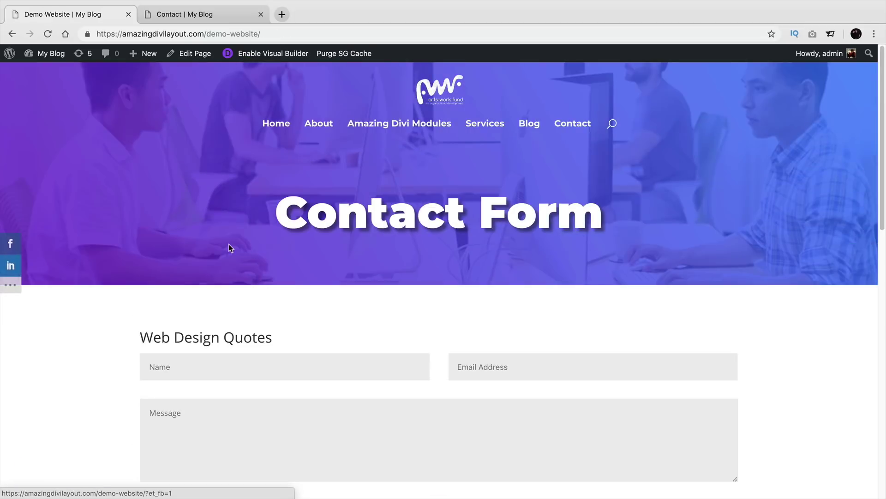
{"action": "scroll", "coordinate": [229, 243], "scroll_direction": "down", "scroll_amount": 6}
{"action": "scroll", "coordinate": [230, 249], "scroll_direction": "up", "scroll_amount": 4}
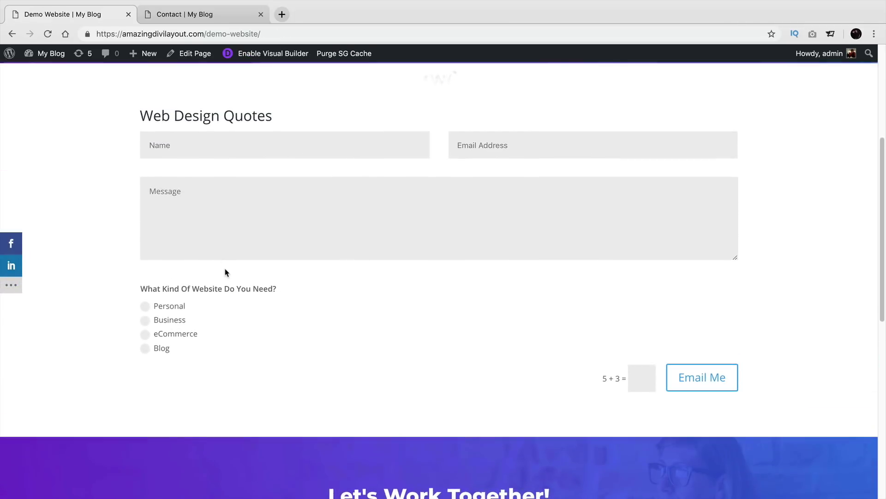
Step: Toggle Personal and Business to verify Budget appears only for Personal, then re-enable the builder
{"action": "left_click", "coordinate": [145, 309]}
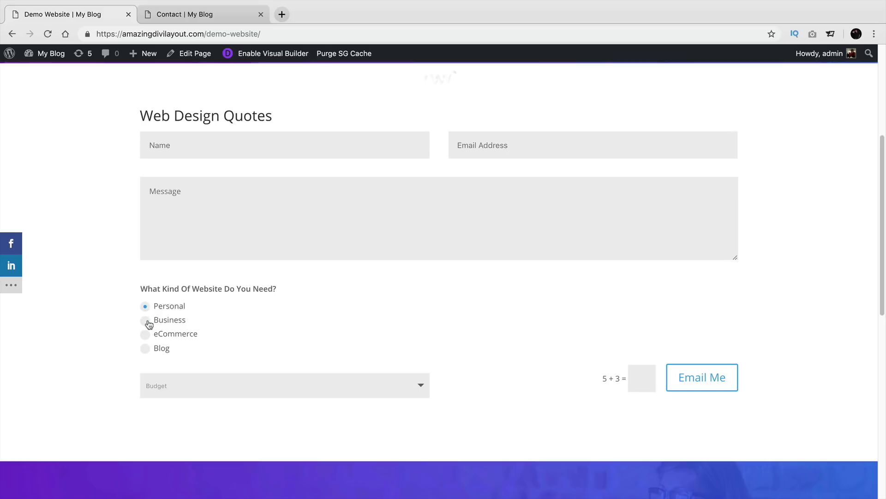
{"action": "left_click", "coordinate": [146, 322]}
{"action": "left_click", "coordinate": [145, 336]}
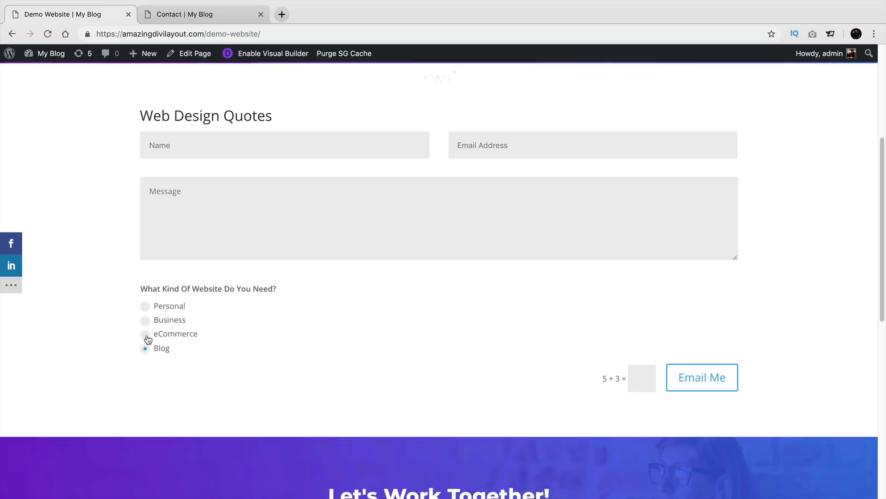
{"action": "left_click", "coordinate": [147, 307]}
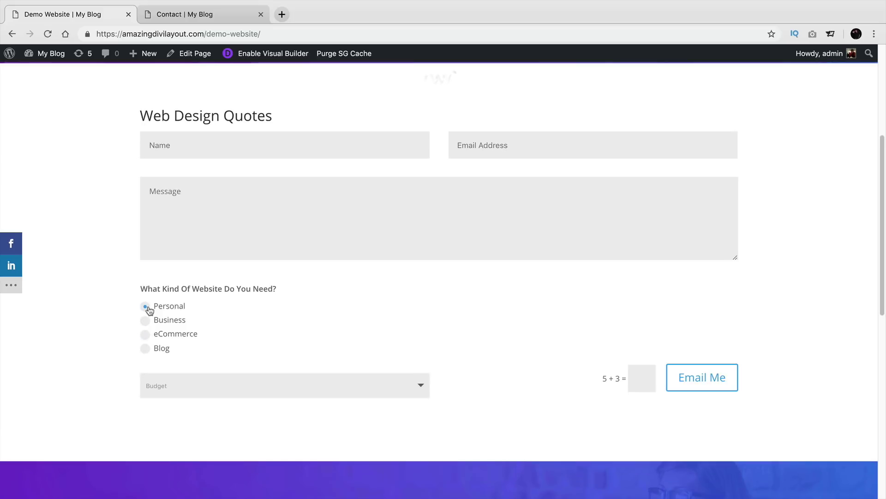
{"action": "left_click", "coordinate": [145, 320]}
{"action": "left_click", "coordinate": [146, 309]}
{"action": "left_click", "coordinate": [271, 55]}
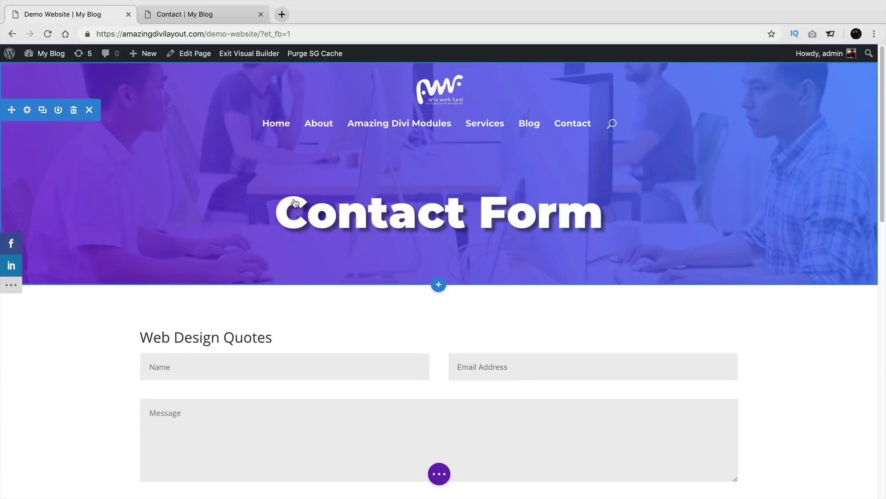
Step: Open the Price field's settings in the contact form and expand its Conditional Logic
{"action": "scroll", "coordinate": [314, 236], "scroll_direction": "down", "scroll_amount": 2}
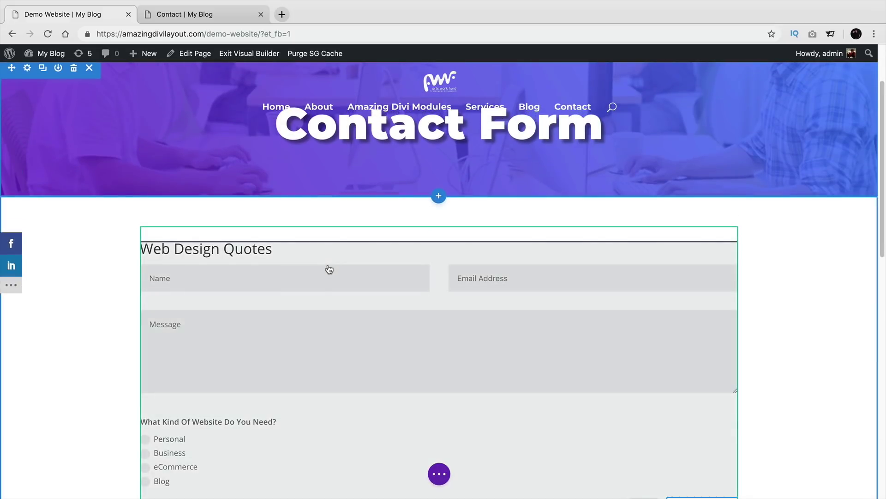
{"action": "scroll", "coordinate": [329, 269], "scroll_direction": "down", "scroll_amount": 1}
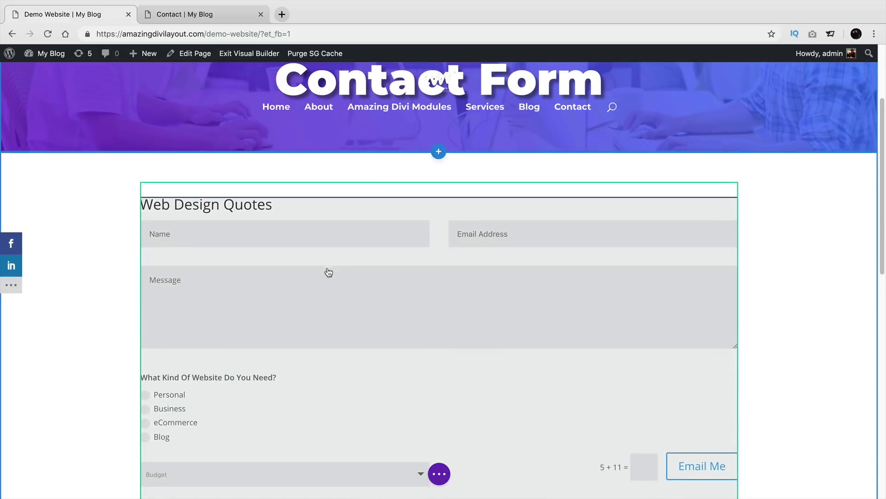
{"action": "scroll", "coordinate": [328, 274], "scroll_direction": "down", "scroll_amount": 1}
{"action": "scroll", "coordinate": [328, 295], "scroll_direction": "down", "scroll_amount": 1}
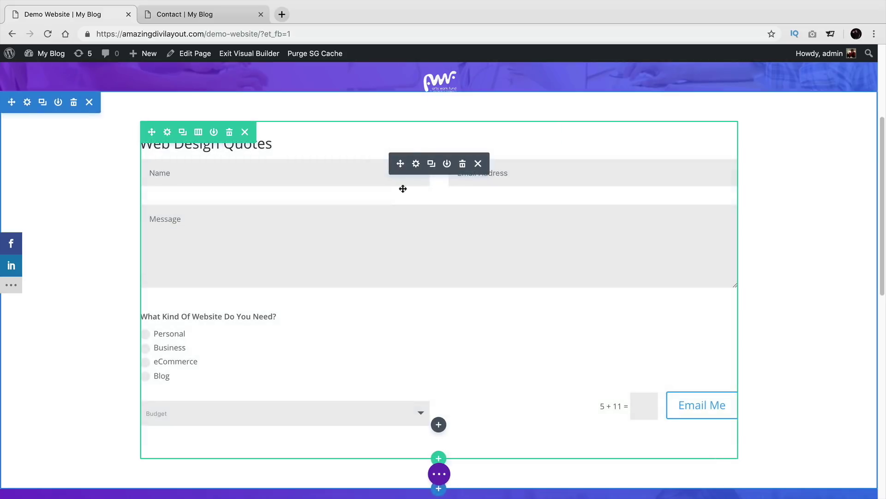
{"action": "left_click", "coordinate": [416, 164]}
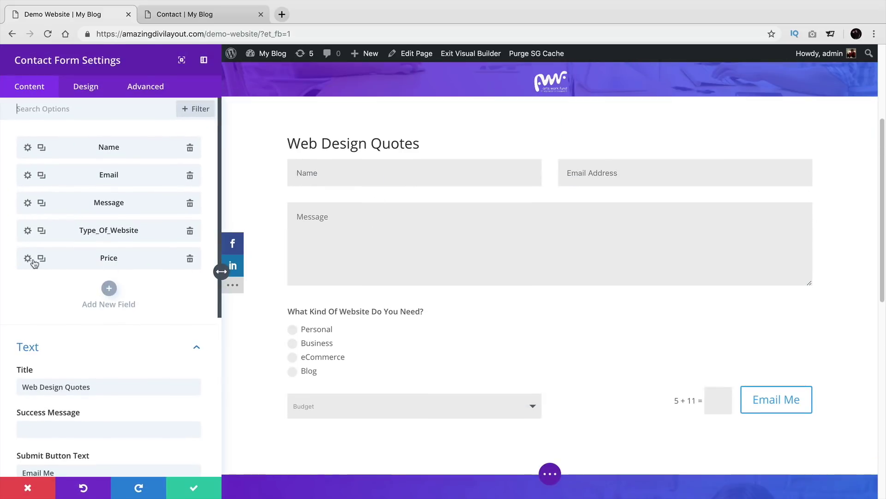
{"action": "left_click", "coordinate": [27, 258]}
{"action": "left_click", "coordinate": [93, 299]}
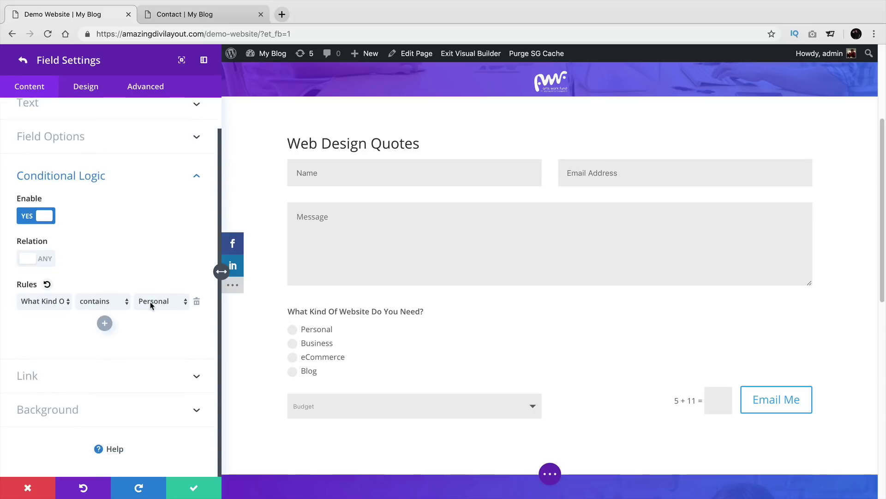
Step: Change the website-type rule comparison to 'is not empty'
{"action": "left_click", "coordinate": [97, 303]}
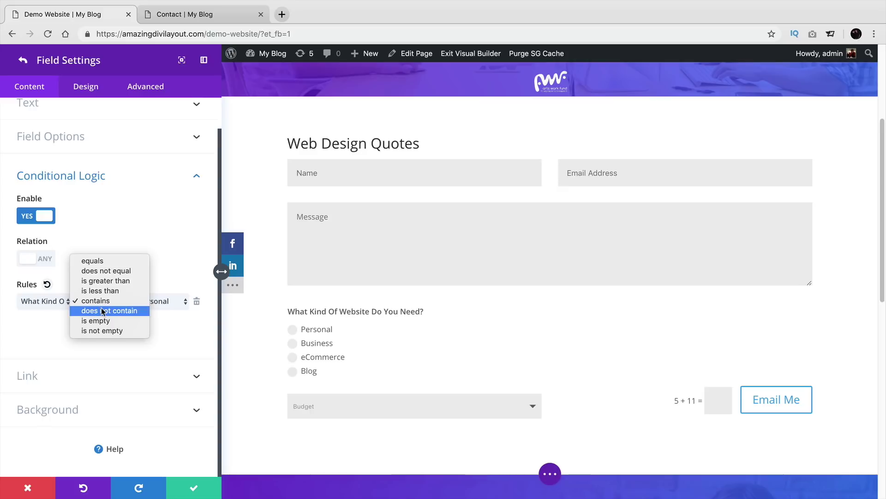
{"action": "left_click", "coordinate": [102, 311]}
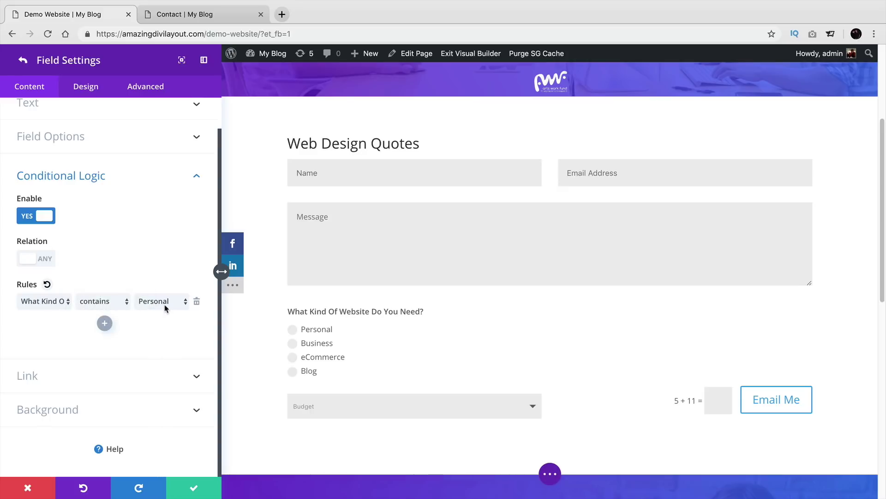
{"action": "left_click", "coordinate": [114, 303]}
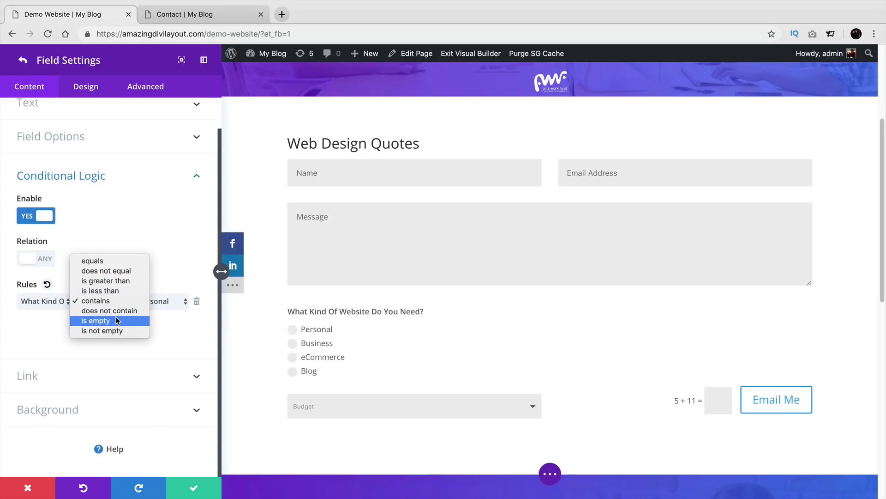
{"action": "left_click", "coordinate": [116, 317]}
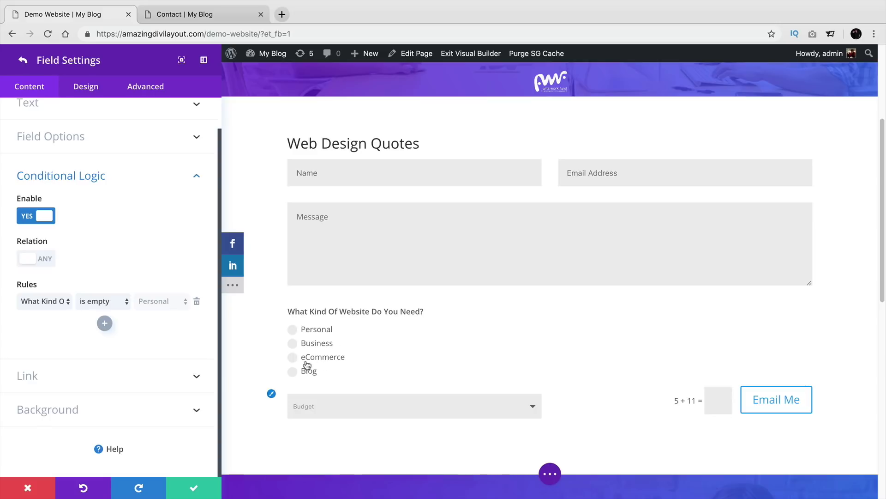
{"action": "left_click", "coordinate": [103, 301]}
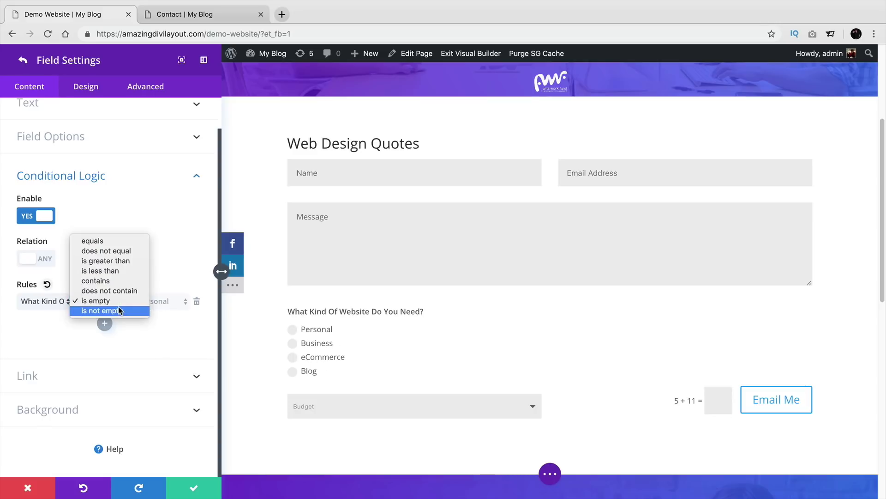
{"action": "left_click", "coordinate": [119, 310]}
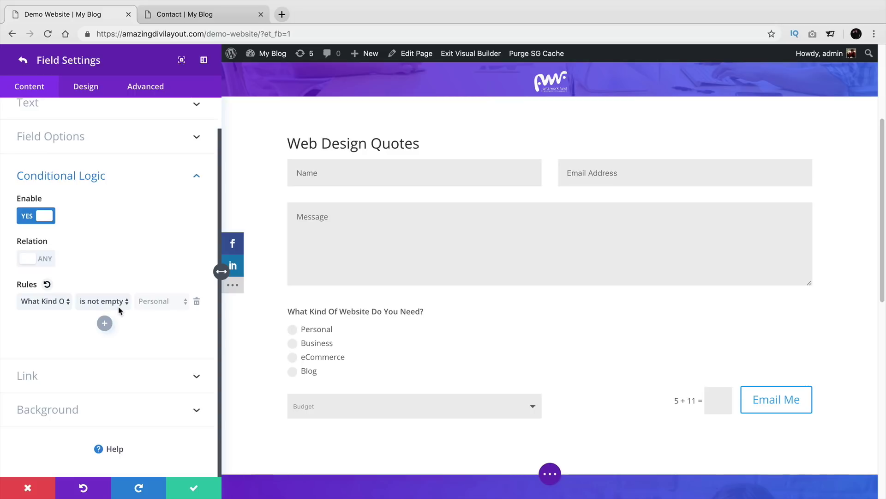
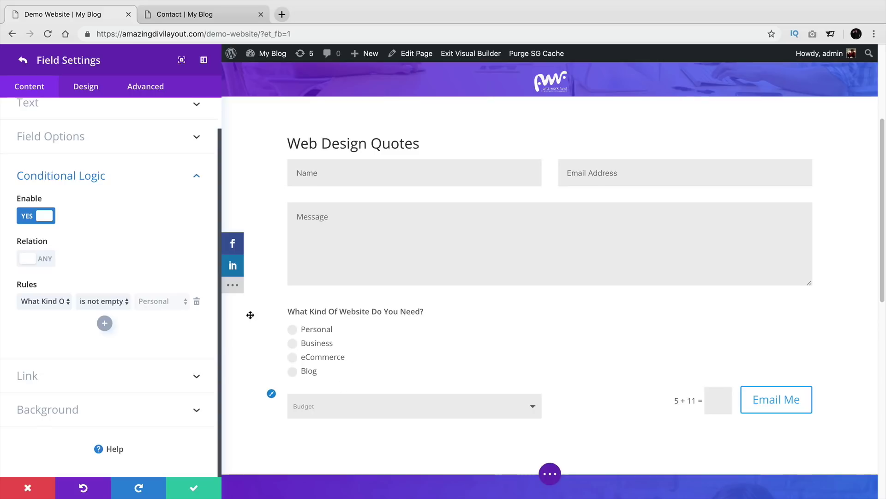
Step: Reopen the Price field's Conditional Logic and keep the website-type rule at 'is not empty'
{"action": "left_click", "coordinate": [26, 62]}
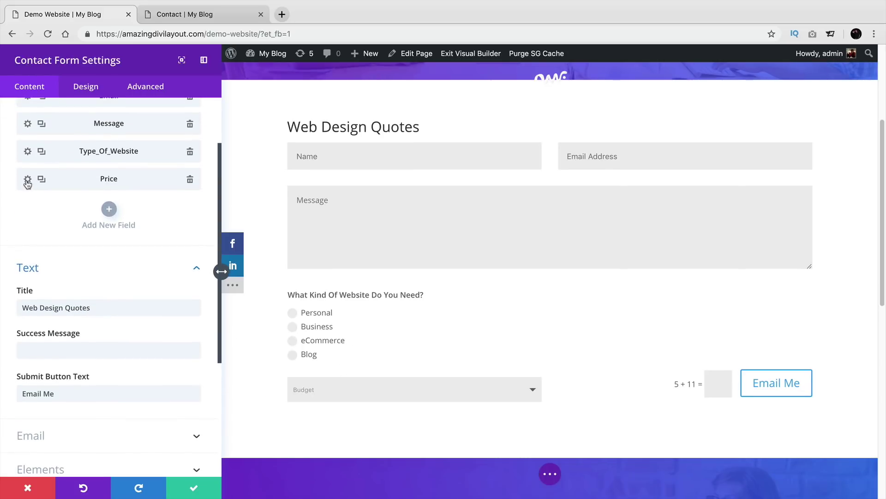
{"action": "left_click", "coordinate": [27, 179]}
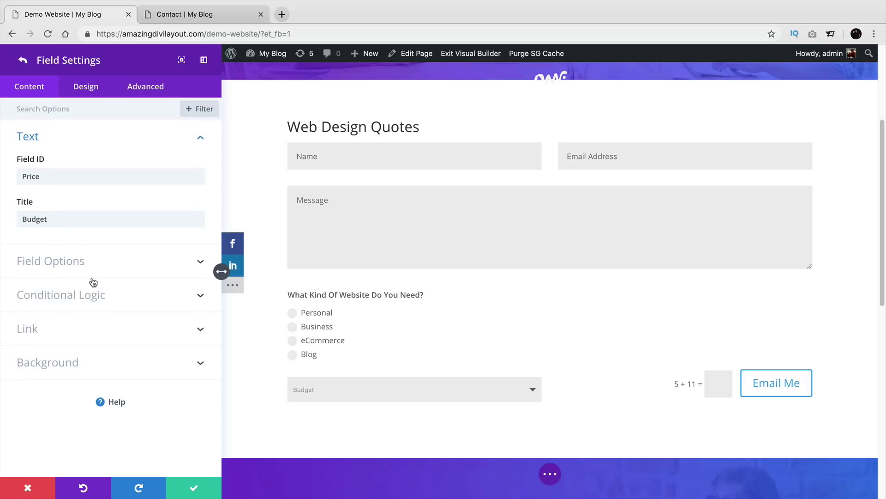
{"action": "left_click", "coordinate": [122, 293]}
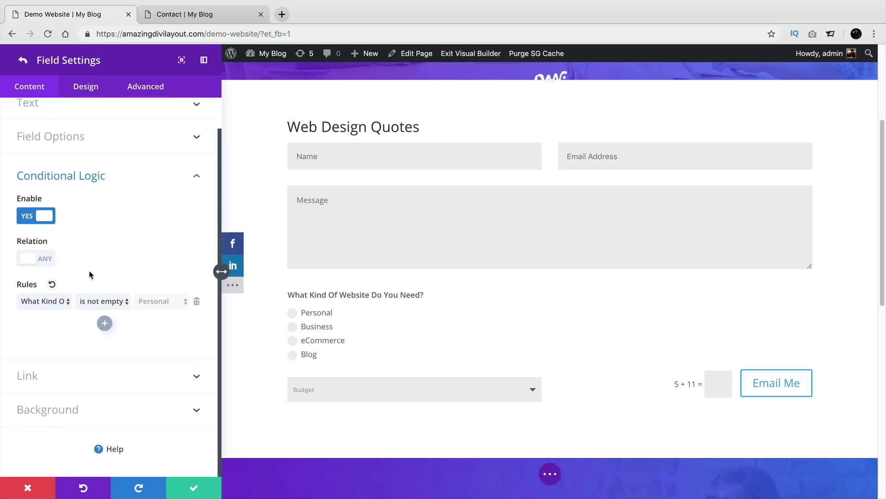
{"action": "left_click", "coordinate": [102, 302]}
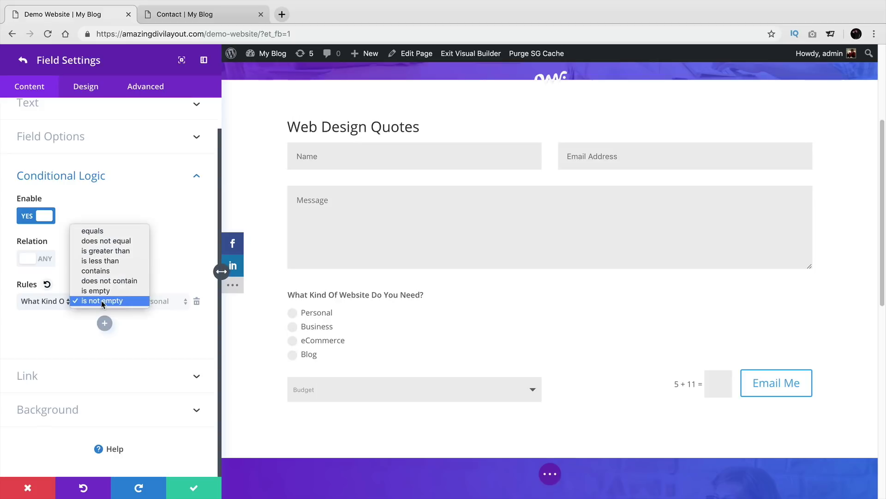
{"action": "left_click", "coordinate": [107, 302]}
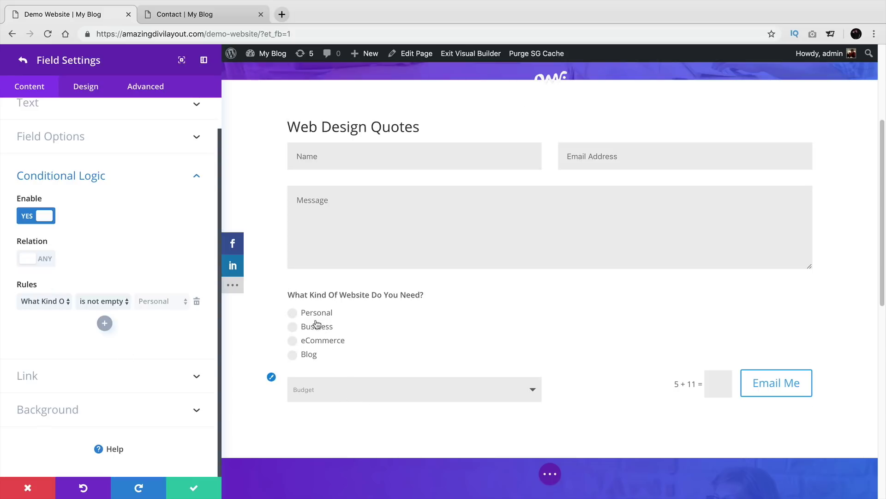
Step: Confirm the Budget field and contact form settings, then save the page
{"action": "left_click", "coordinate": [194, 485]}
{"action": "left_click", "coordinate": [195, 485]}
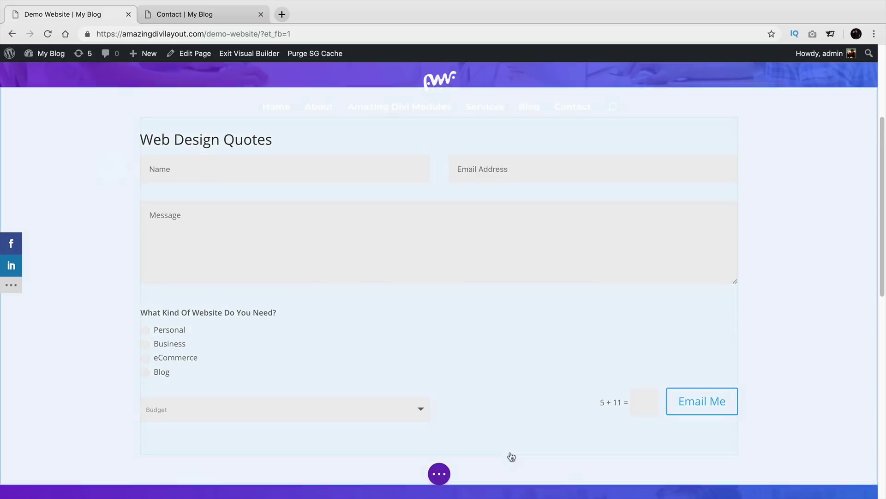
{"action": "left_click", "coordinate": [844, 475]}
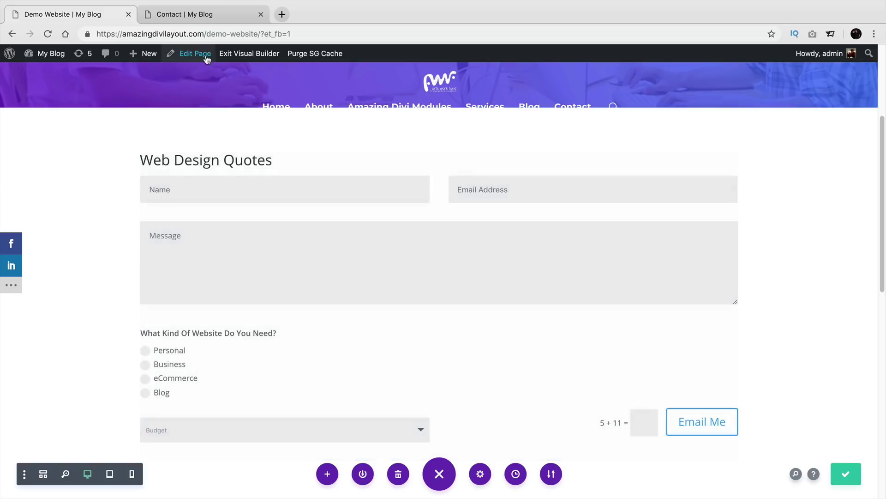
Step: On the live page, pick Business, Personal and eCommerce to confirm Budget appears for each
{"action": "left_click", "coordinate": [235, 54]}
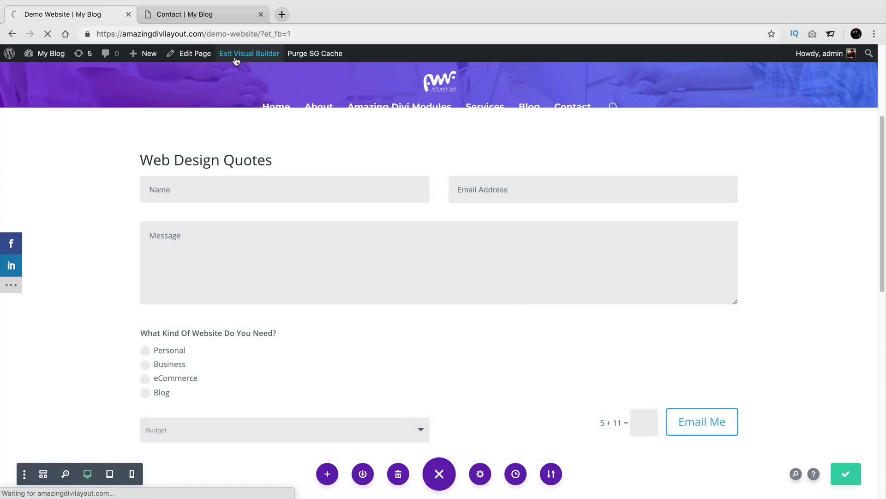
{"action": "scroll", "coordinate": [267, 238], "scroll_direction": "down", "scroll_amount": 4}
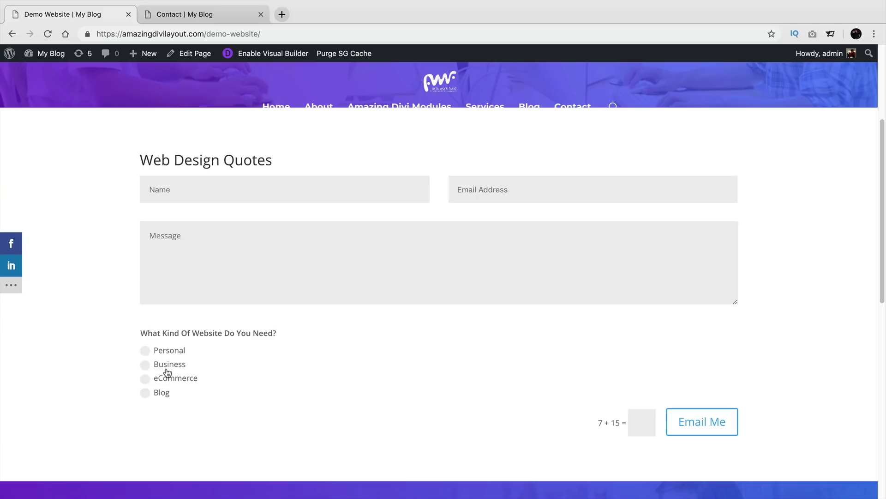
{"action": "left_click", "coordinate": [167, 368]}
{"action": "left_click", "coordinate": [167, 350]}
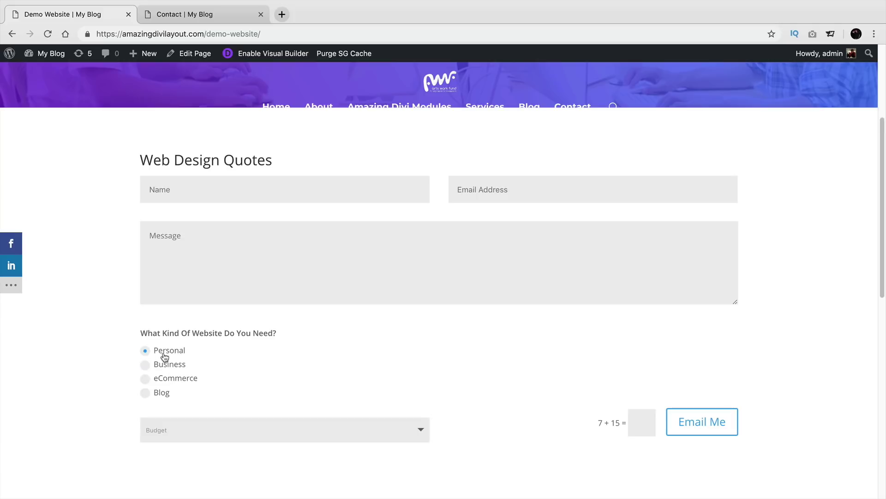
{"action": "left_click", "coordinate": [167, 366]}
{"action": "left_click", "coordinate": [169, 378]}
{"action": "left_click", "coordinate": [170, 369]}
{"action": "left_click", "coordinate": [188, 268]}
Step: Re-enter the Visual Builder and open the contact form's Price field settings
{"action": "left_click", "coordinate": [266, 51]}
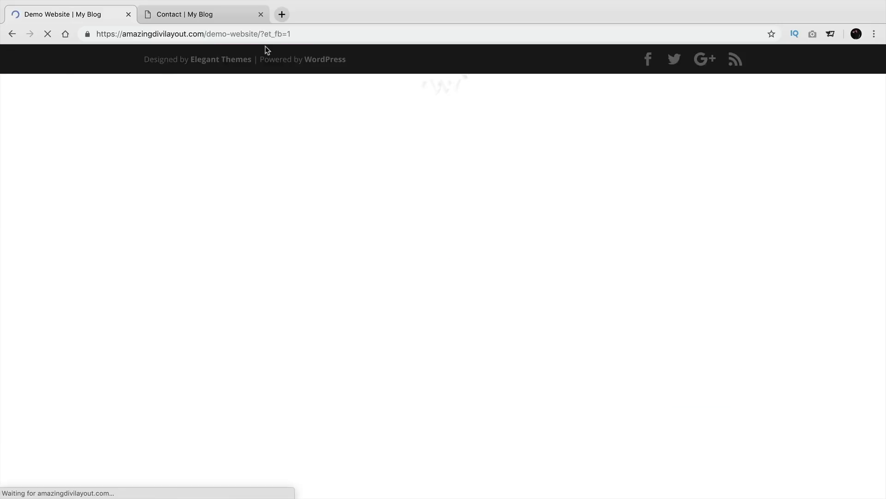
{"action": "scroll", "coordinate": [279, 287], "scroll_direction": "down", "scroll_amount": 8}
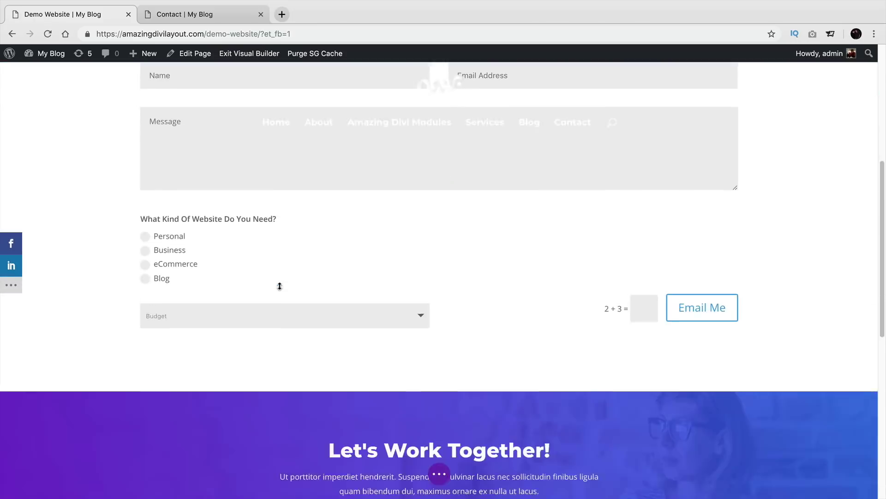
{"action": "scroll", "coordinate": [251, 244], "scroll_direction": "up", "scroll_amount": 3}
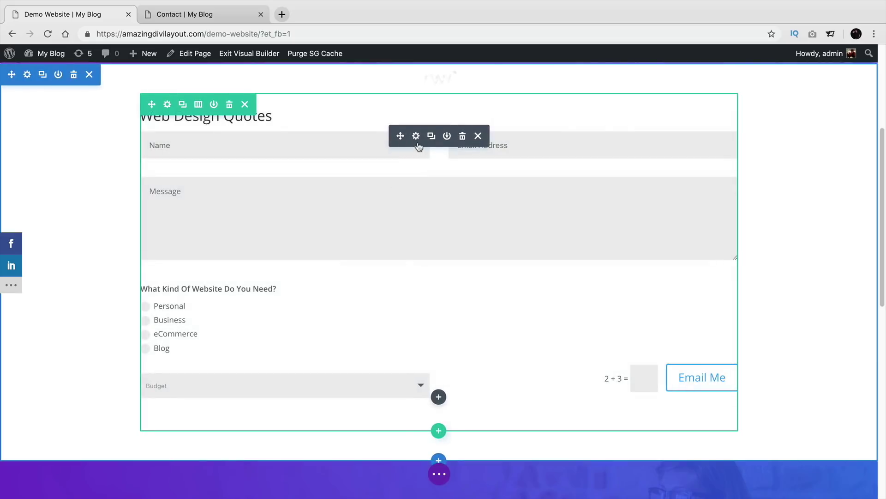
{"action": "left_click", "coordinate": [419, 139]}
{"action": "left_click", "coordinate": [27, 259]}
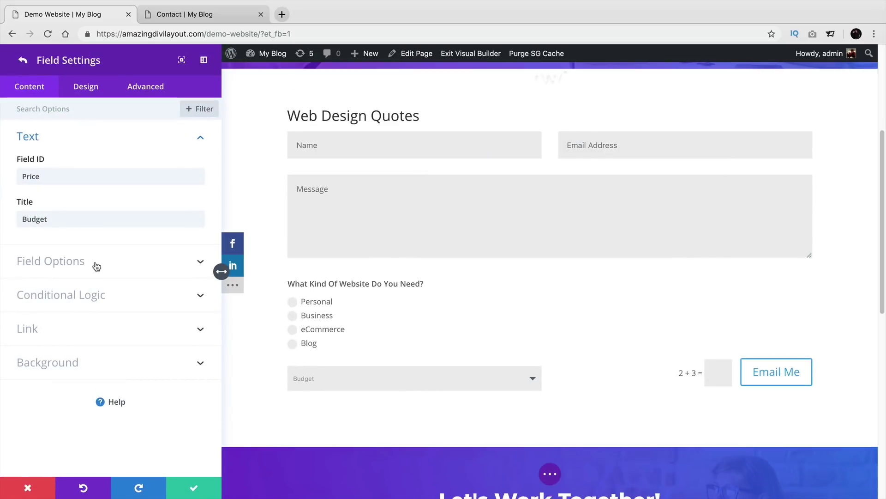
{"action": "left_click", "coordinate": [96, 265]}
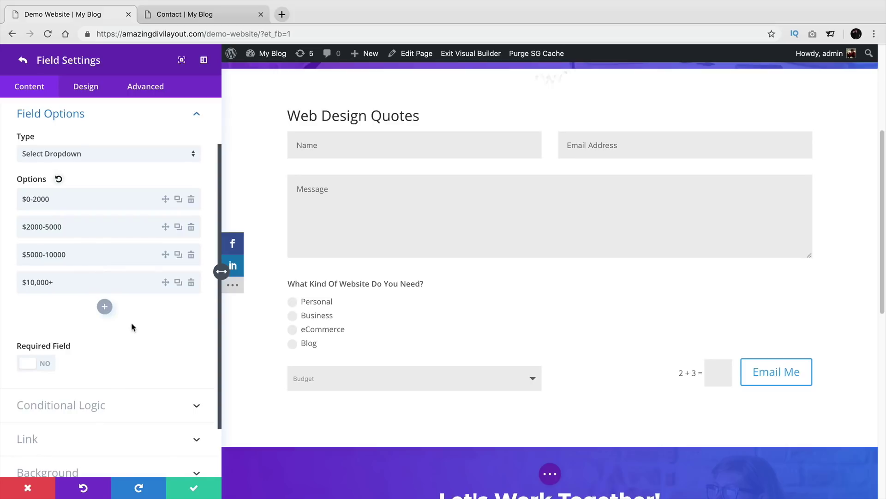
{"action": "left_click", "coordinate": [185, 486]}
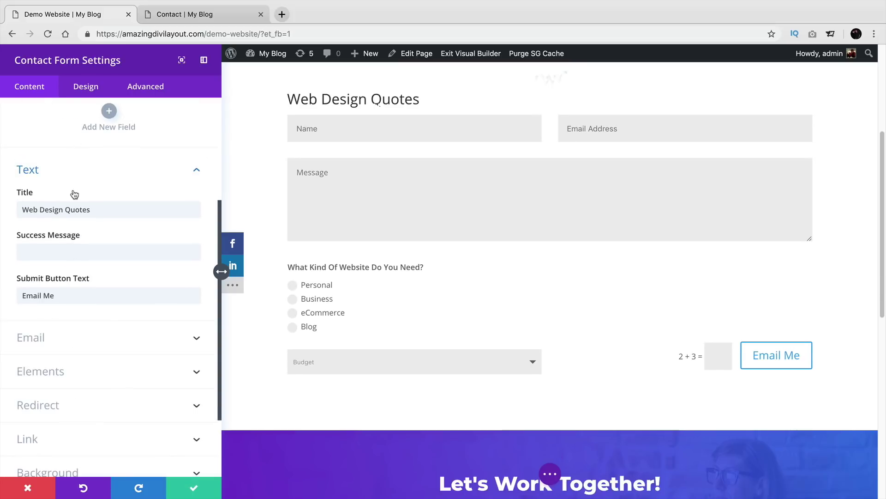
Step: Change the Budget rule's comparison from 'is not empty' to 'is empty' and confirm
{"action": "scroll", "coordinate": [71, 197], "scroll_direction": "up", "scroll_amount": 4}
{"action": "left_click", "coordinate": [30, 262]}
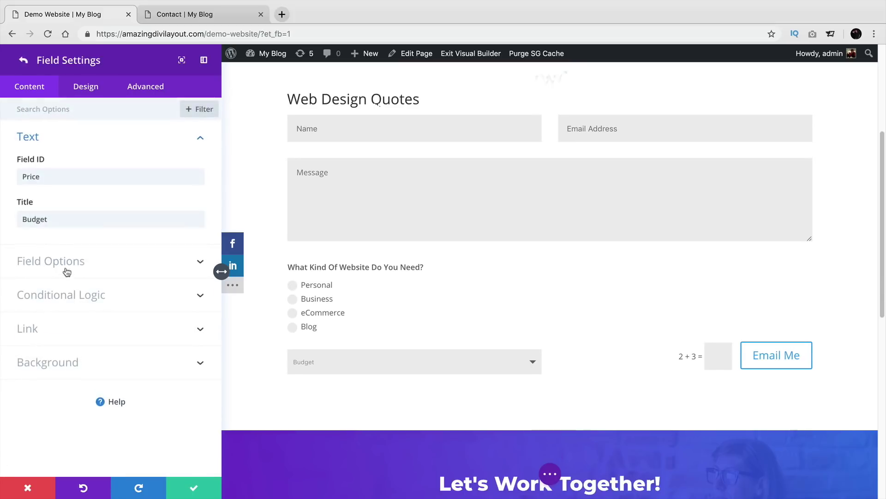
{"action": "left_click", "coordinate": [102, 294]}
{"action": "left_click", "coordinate": [115, 303]}
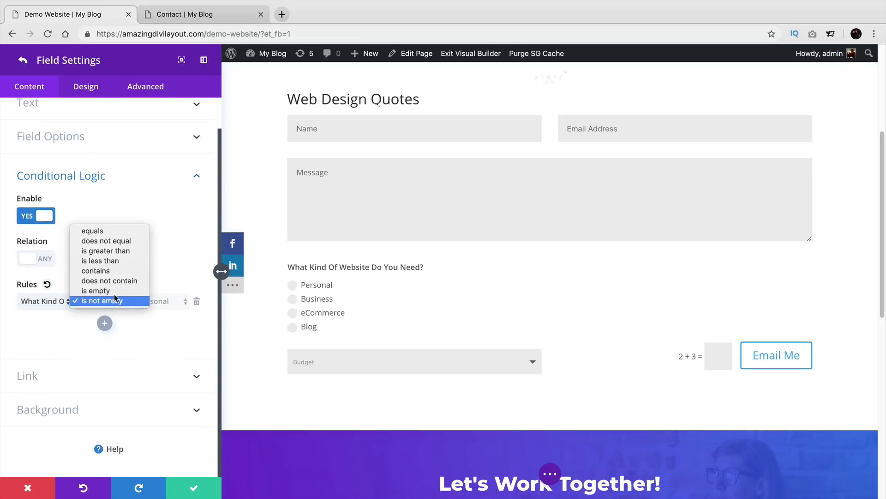
{"action": "left_click", "coordinate": [114, 292]}
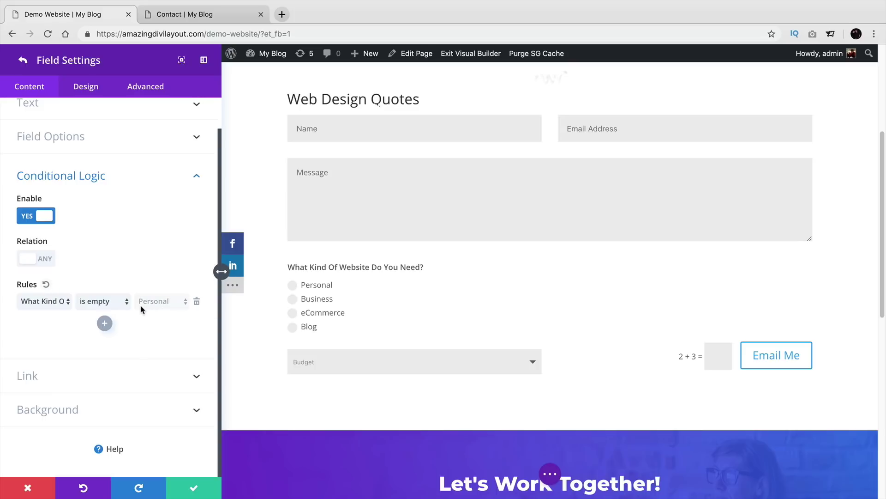
{"action": "left_click", "coordinate": [194, 487]}
{"action": "left_click", "coordinate": [193, 487]}
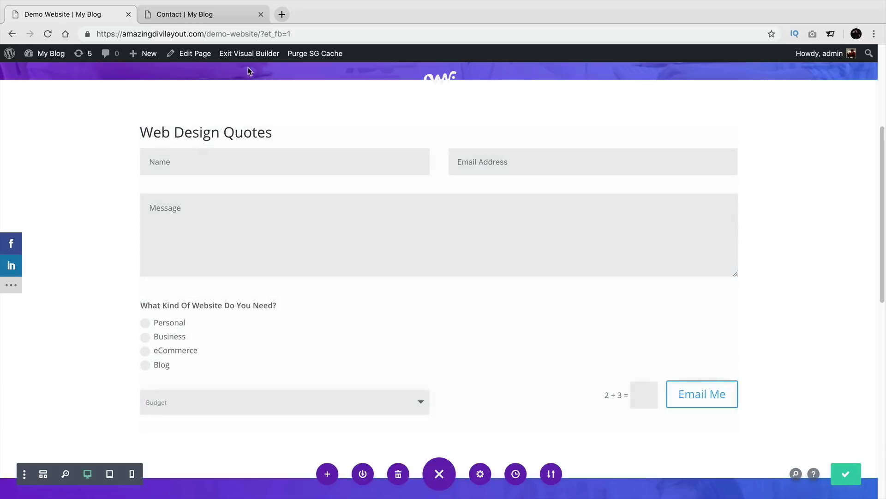
Step: On the live page, pick Business, Personal, eCommerce and Blog to watch the Budget dropdown hide
{"action": "left_click", "coordinate": [247, 56]}
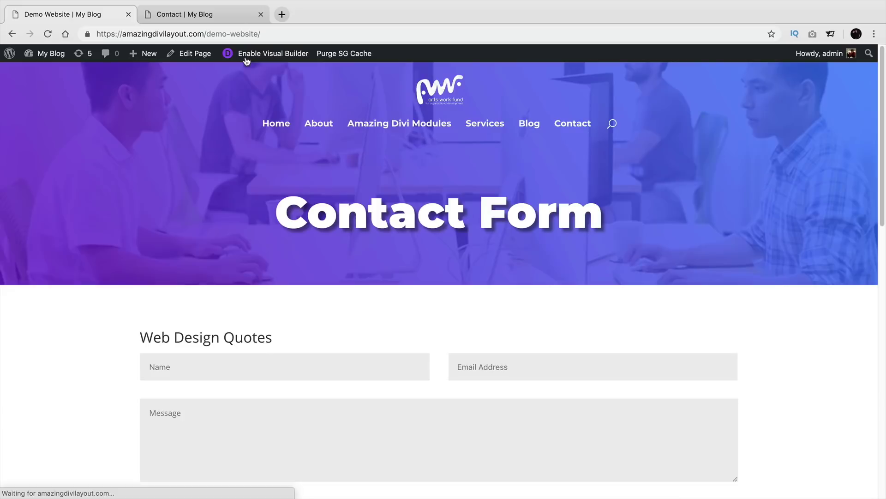
{"action": "scroll", "coordinate": [269, 220], "scroll_direction": "down", "scroll_amount": 2}
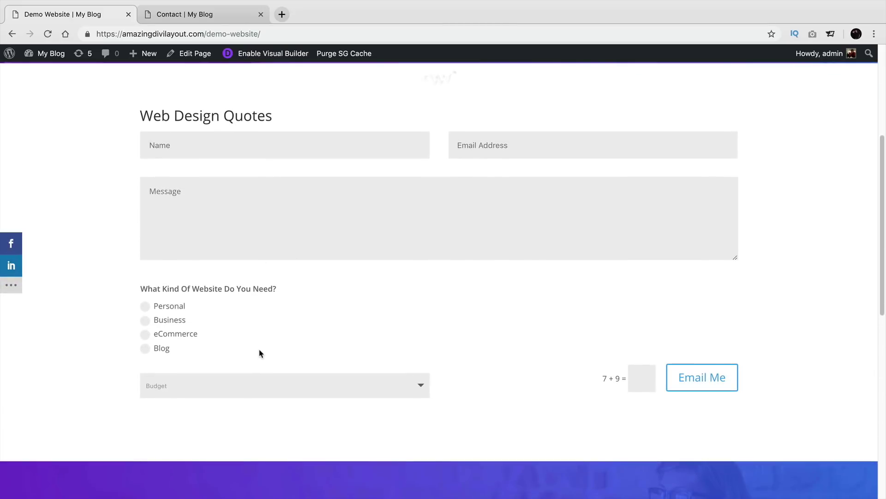
{"action": "left_click", "coordinate": [155, 323]}
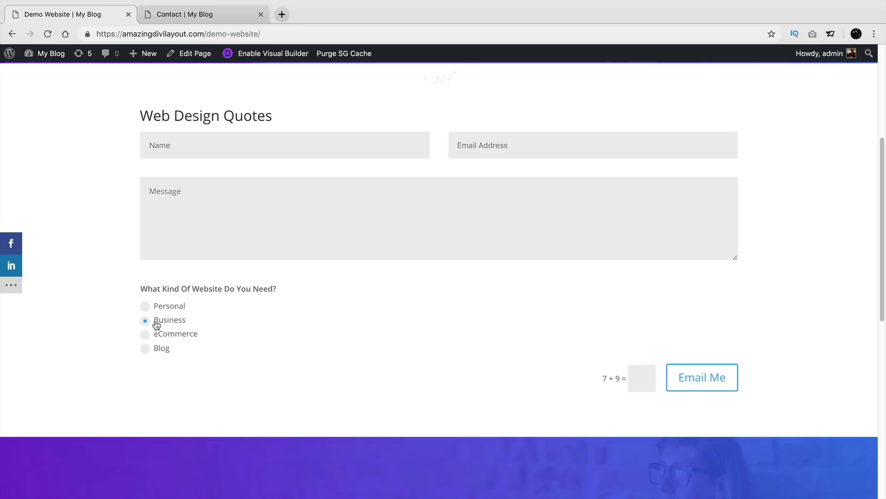
{"action": "left_click", "coordinate": [161, 307]}
{"action": "left_click_drag", "start_coordinate": [164, 320], "coordinate": [166, 329]}
{"action": "left_click", "coordinate": [145, 320]}
{"action": "left_click", "coordinate": [145, 334]}
{"action": "left_click", "coordinate": [145, 349]}
{"action": "left_click", "coordinate": [145, 334]}
{"action": "left_click", "coordinate": [146, 320]}
{"action": "left_click", "coordinate": [146, 306]}
Step: Reopen the Visual Builder and browse the Price field's design and content settings
{"action": "left_click", "coordinate": [266, 59]}
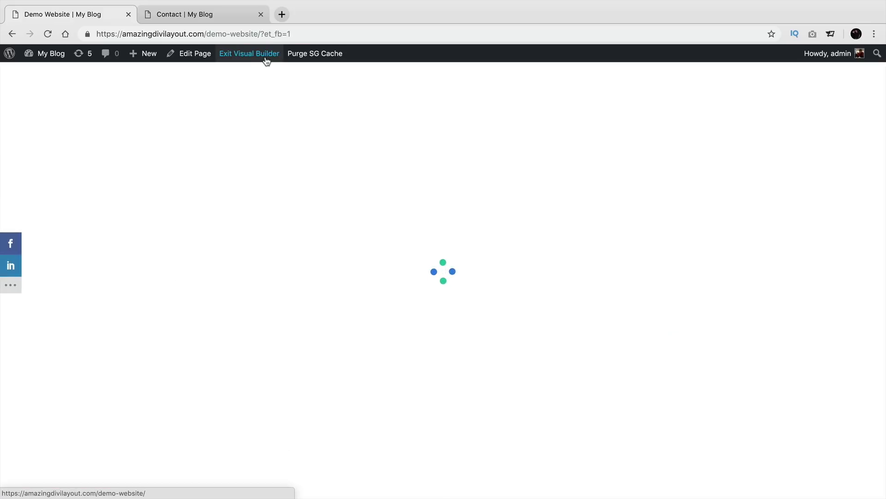
{"action": "scroll", "coordinate": [312, 301], "scroll_direction": "down", "scroll_amount": 8}
{"action": "scroll", "coordinate": [311, 300], "scroll_direction": "up", "scroll_amount": 2}
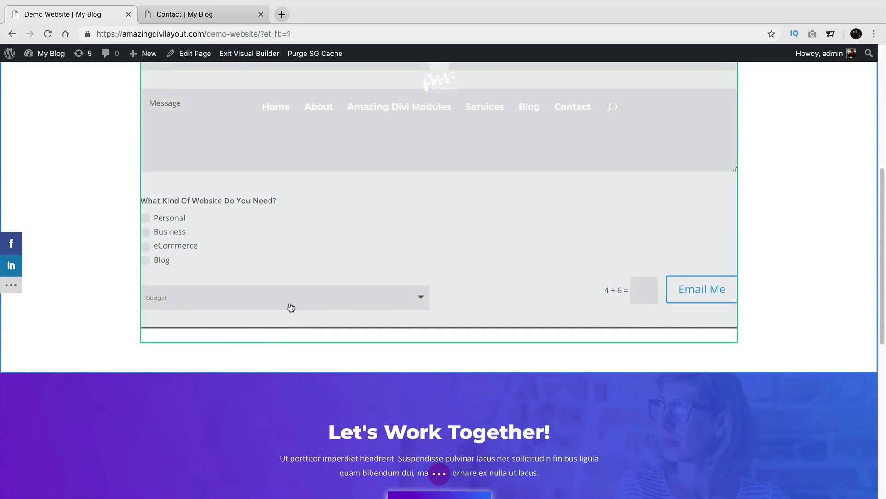
{"action": "scroll", "coordinate": [290, 306], "scroll_direction": "up", "scroll_amount": 2}
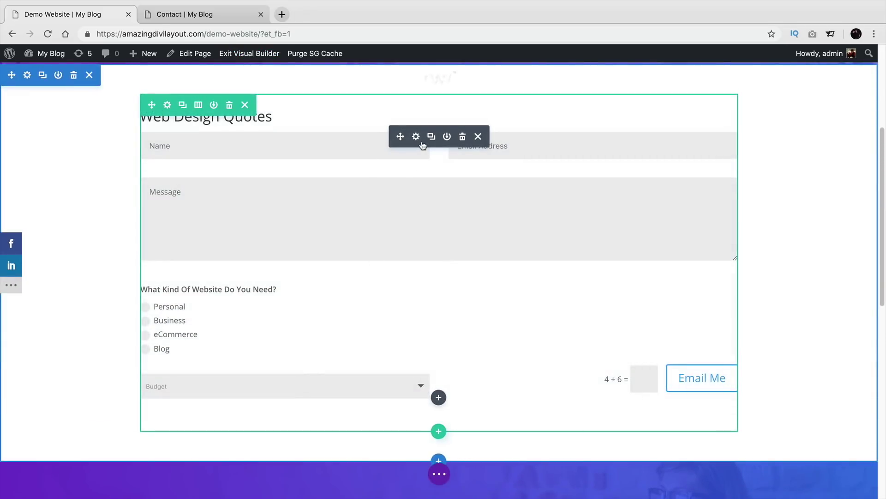
{"action": "left_click", "coordinate": [418, 138]}
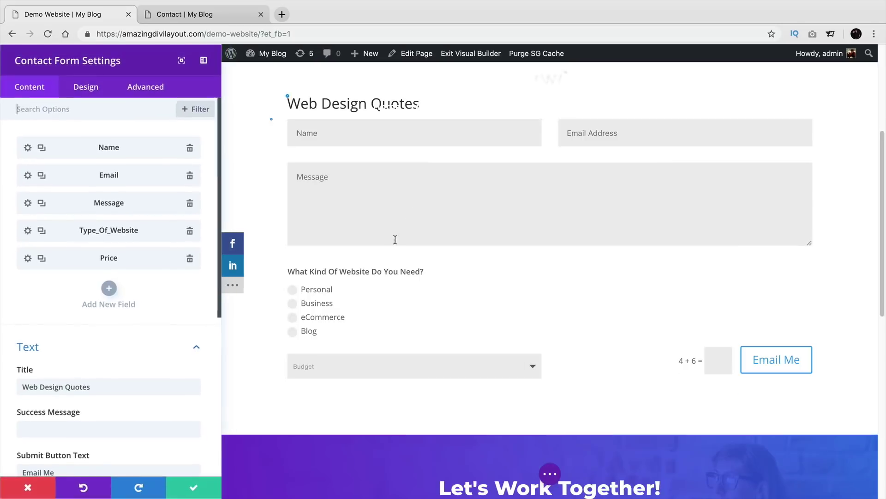
{"action": "left_click", "coordinate": [28, 258]}
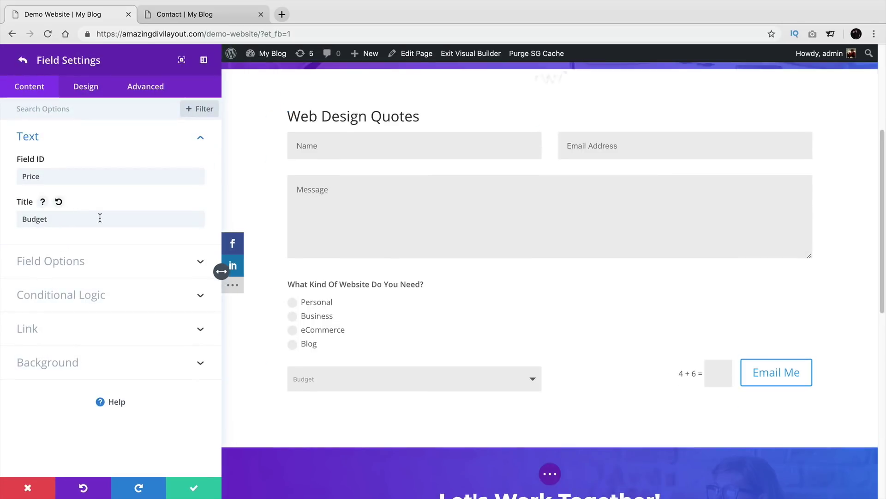
{"action": "left_click", "coordinate": [89, 87]}
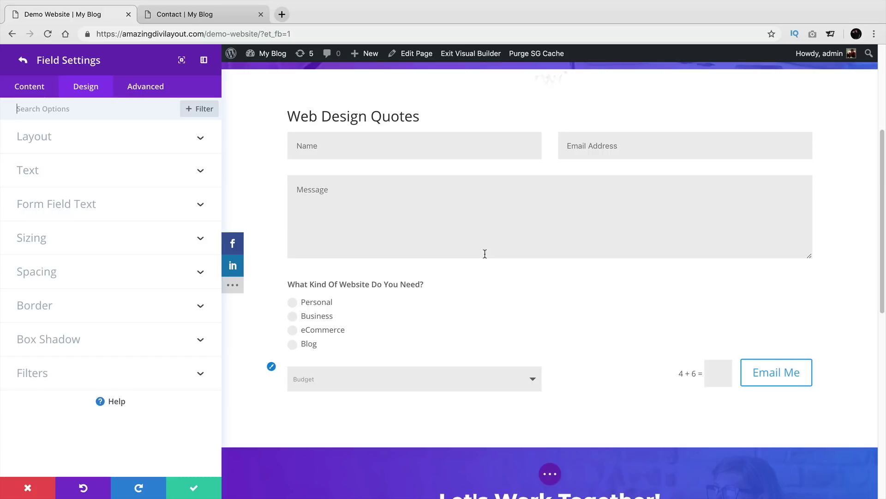
{"action": "scroll", "coordinate": [353, 319], "scroll_direction": "down", "scroll_amount": 2}
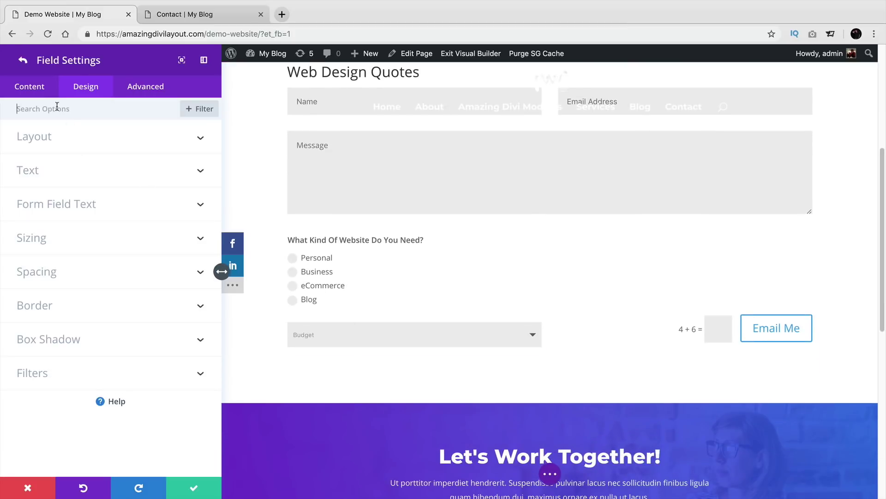
{"action": "left_click", "coordinate": [37, 87]}
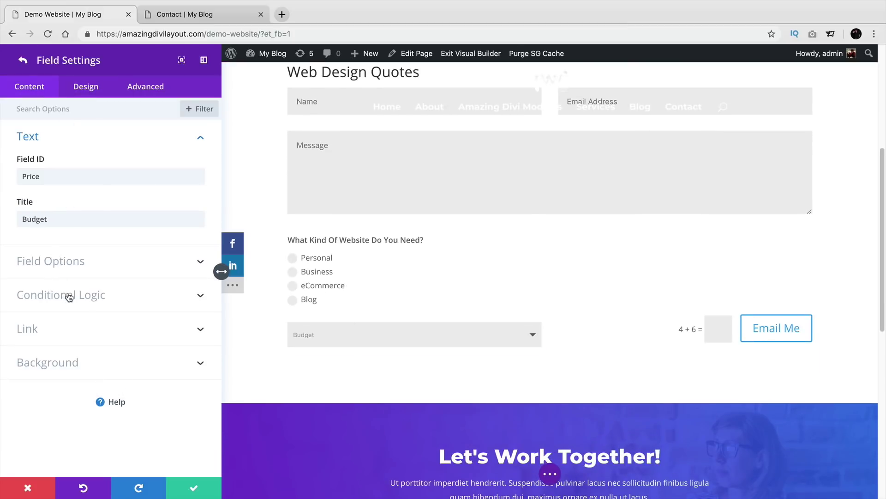
{"action": "left_click", "coordinate": [21, 62]}
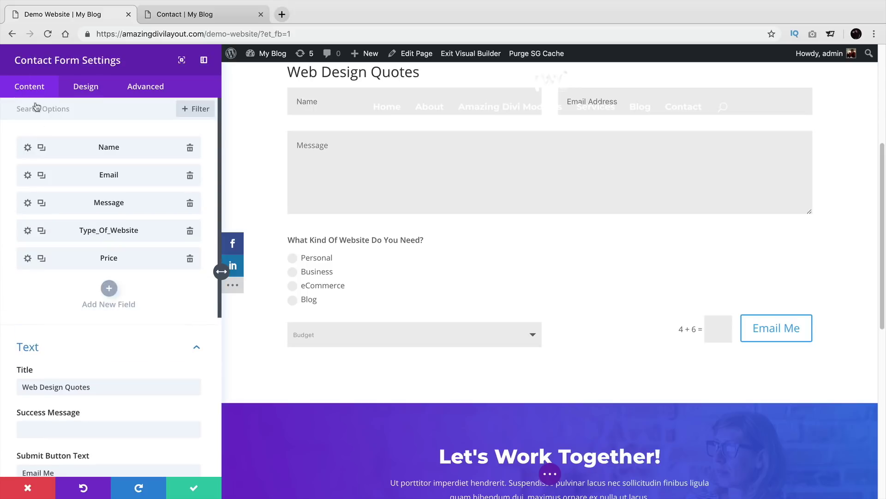
Step: In the Price field's Conditional Logic, set the Enable toggle to NO
{"action": "left_click", "coordinate": [27, 258]}
{"action": "left_click", "coordinate": [57, 292]}
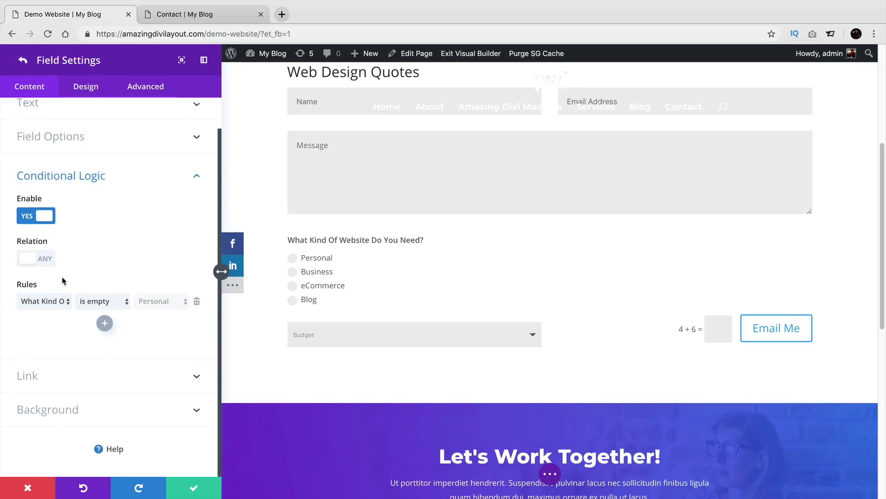
{"action": "left_click", "coordinate": [100, 305]}
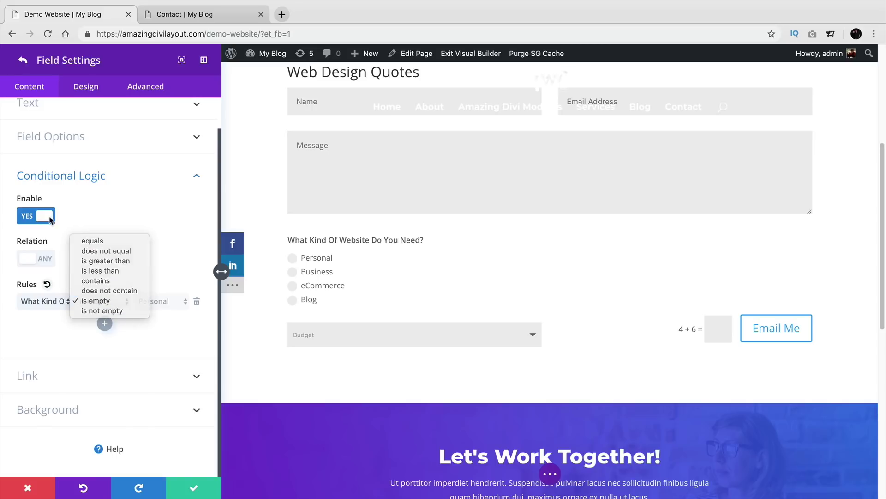
{"action": "left_click", "coordinate": [95, 300]}
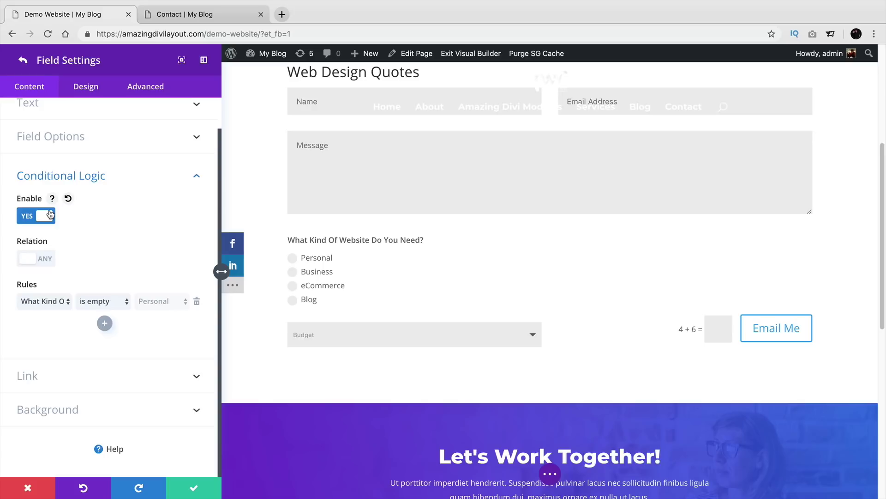
{"action": "left_click", "coordinate": [51, 214]}
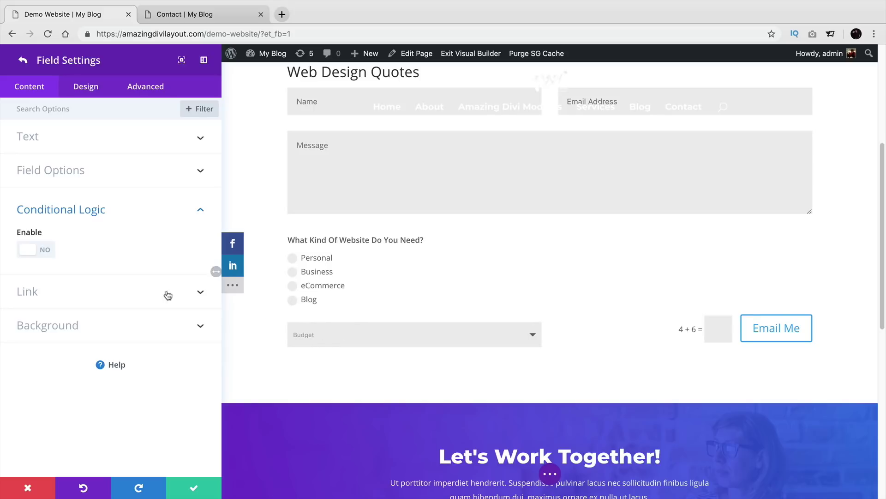
Step: Duplicate the Type_Of_Website field from the contact form's field list
{"action": "left_click", "coordinate": [23, 59]}
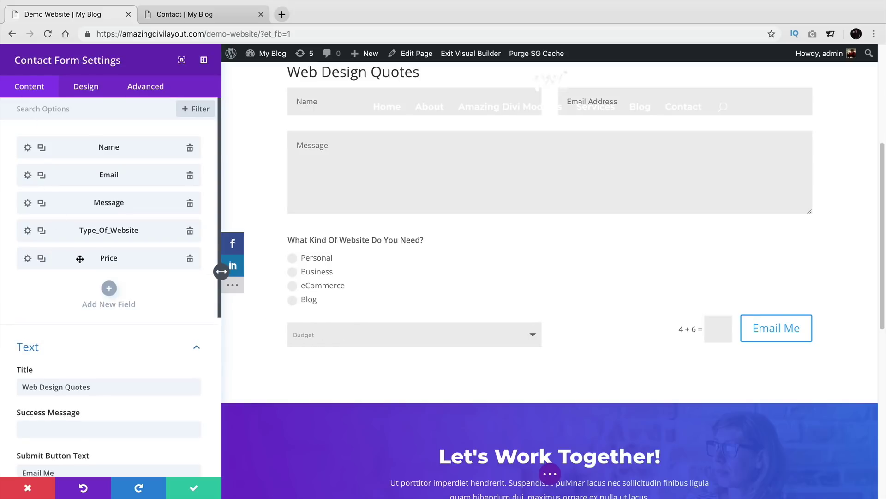
{"action": "left_click", "coordinate": [41, 231]}
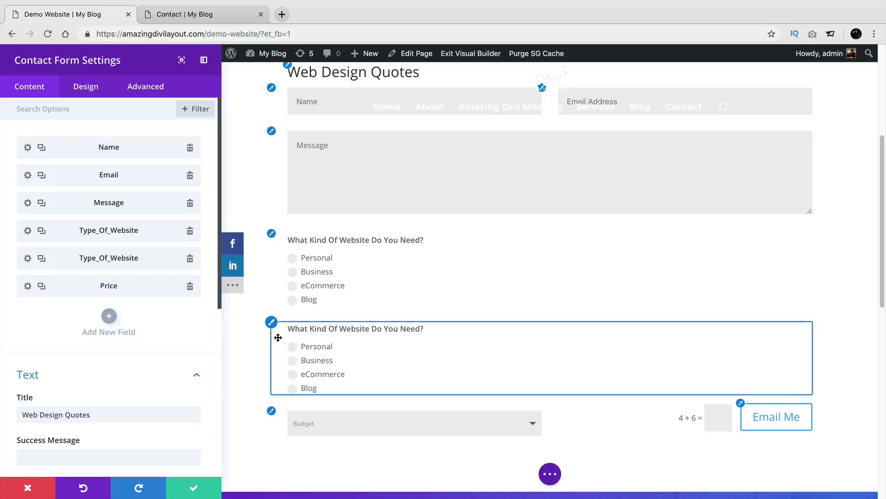
Step: Make the copy a Select Dropdown with options Online Store and Brick And Mortar
{"action": "left_click", "coordinate": [27, 257]}
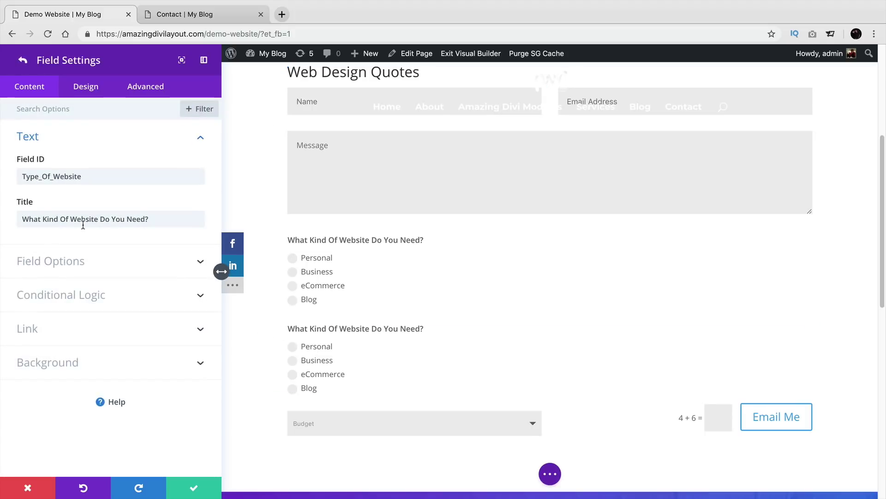
{"action": "left_click", "coordinate": [95, 262]}
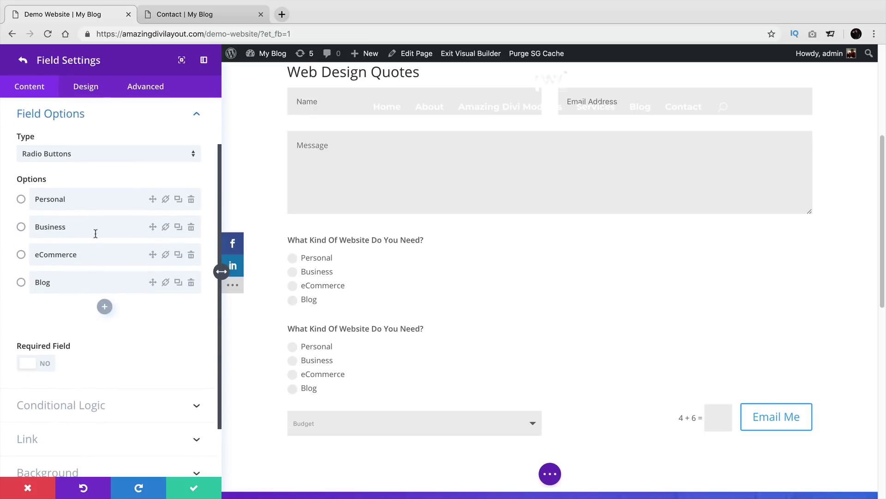
{"action": "left_click", "coordinate": [83, 156]}
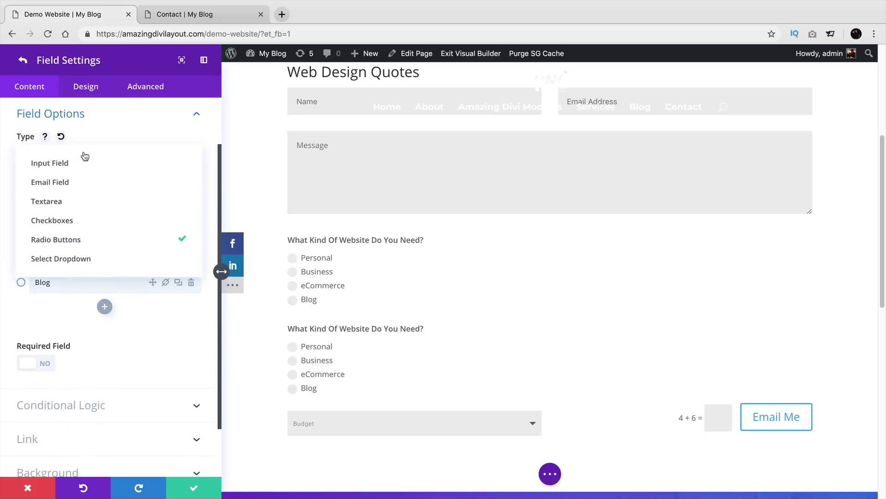
{"action": "left_click", "coordinate": [104, 257]}
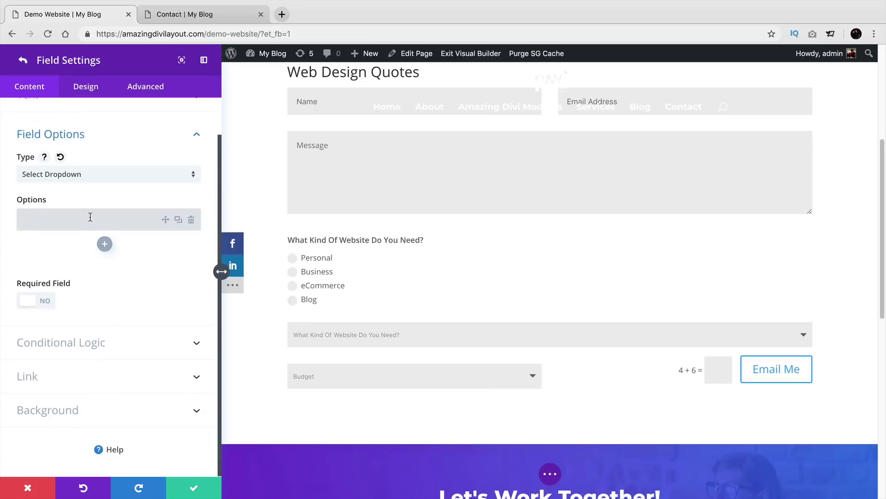
{"action": "left_click", "coordinate": [91, 217]}
{"action": "type", "text": "Online Store"}
{"action": "left_click", "coordinate": [103, 243]}
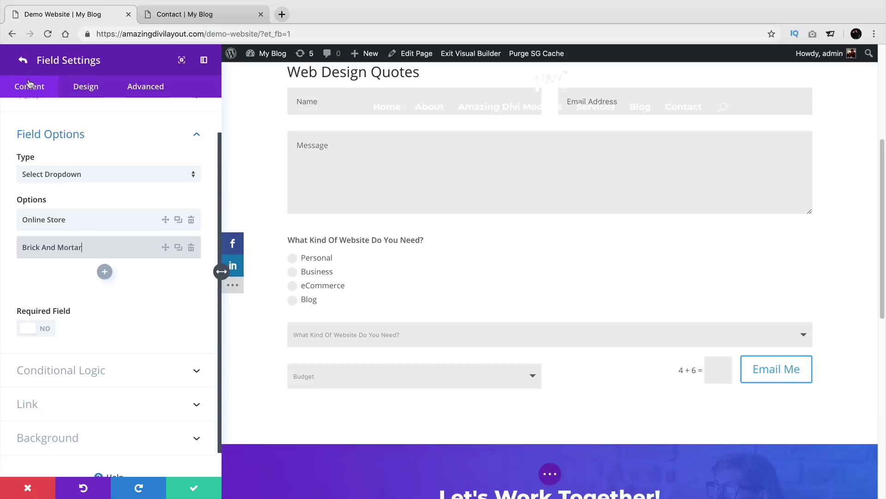
Step: Turn off Make Fullwidth in Design > Layout so the dropdown sits beside Budget
{"action": "scroll", "coordinate": [77, 177], "scroll_direction": "up", "scroll_amount": 2}
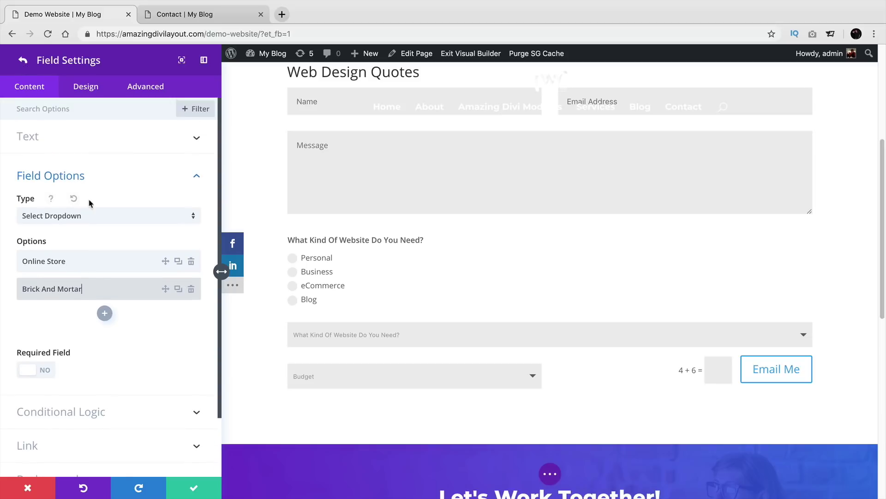
{"action": "left_click", "coordinate": [86, 86]}
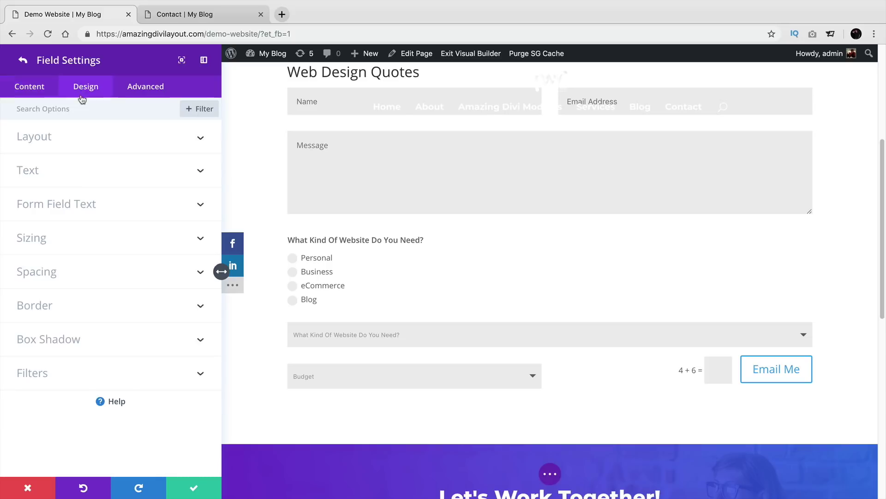
{"action": "left_click", "coordinate": [65, 137]}
{"action": "left_click", "coordinate": [40, 177]}
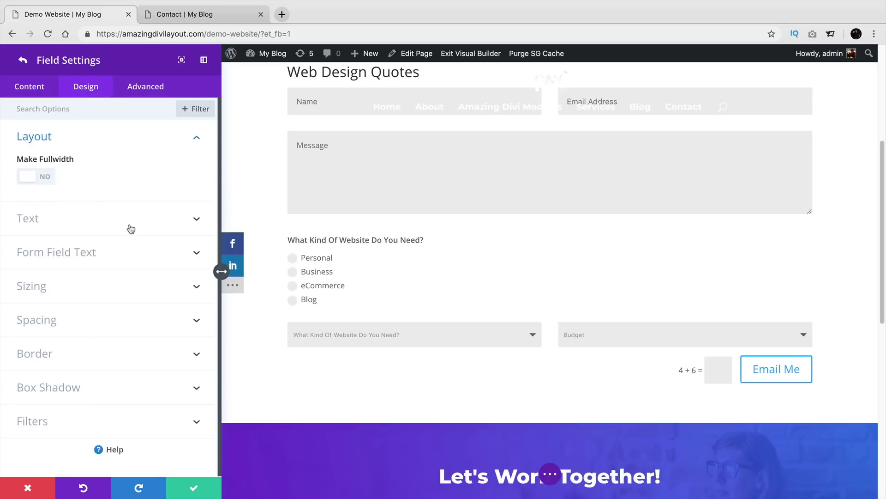
{"action": "left_click", "coordinate": [33, 94]}
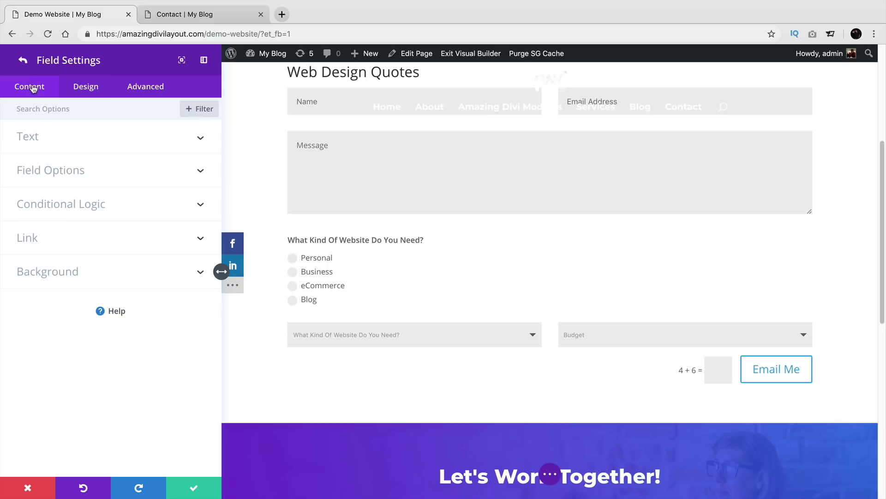
{"action": "left_click", "coordinate": [23, 60]}
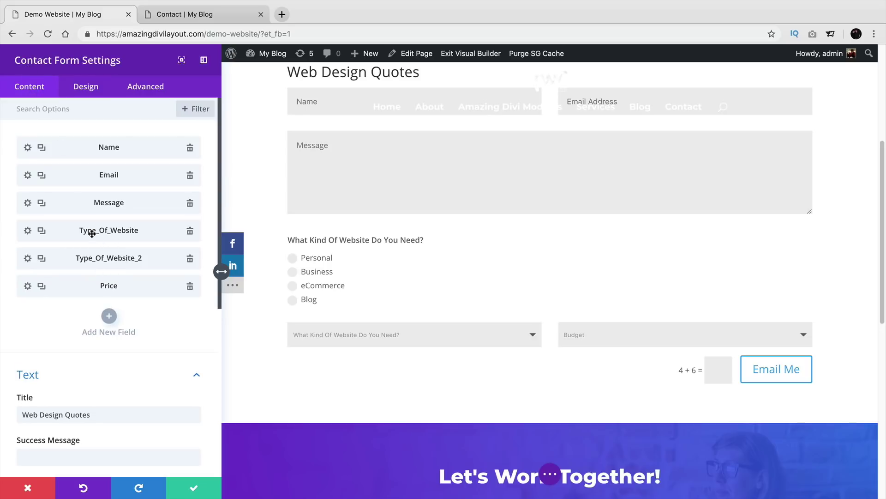
Step: Replace the copied field's ID Type_Of_Website_2 with Kind_Of_Website
{"action": "left_click", "coordinate": [28, 259]}
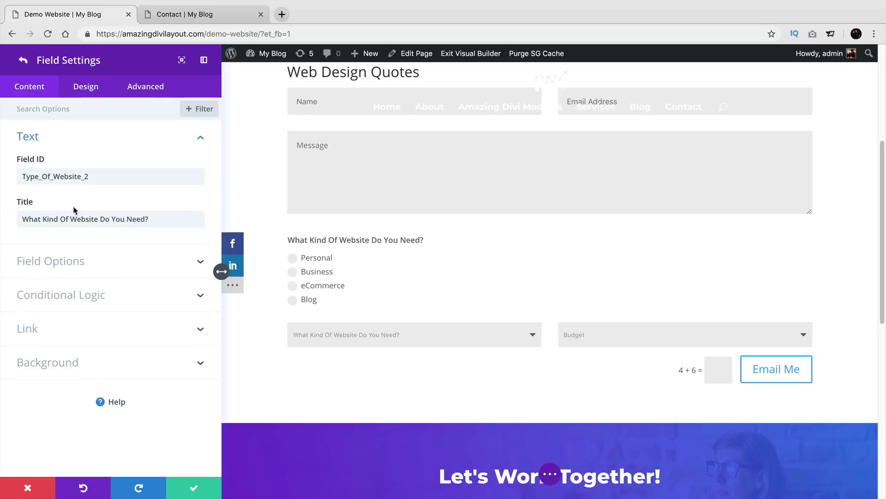
{"action": "left_click_drag", "start_coordinate": [90, 177], "coordinate": [23, 177]}
{"action": "type", "text": "Kind Of"}
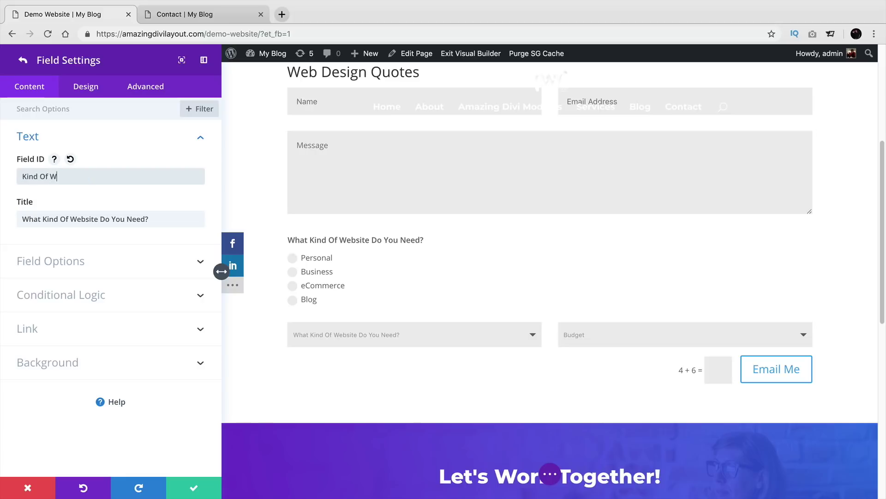
{"action": "left_click", "coordinate": [24, 60]}
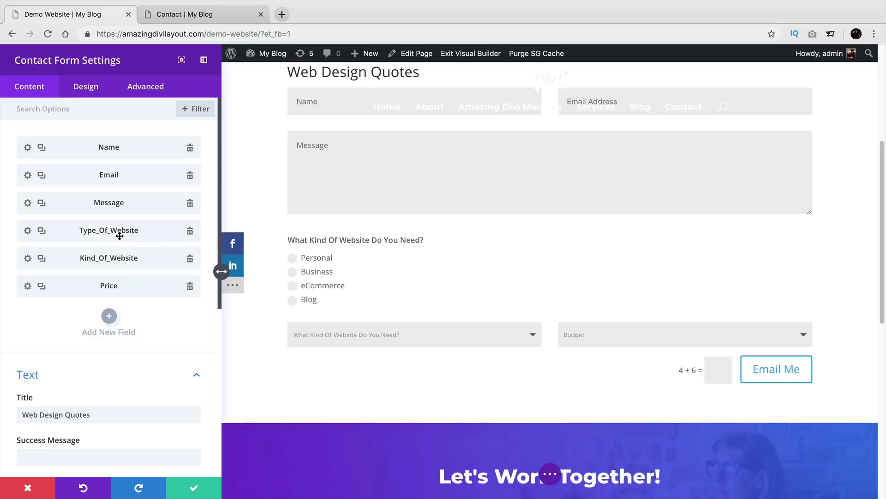
Step: Enable Kind_Of_Website's conditional logic: show when What Kind Of Website Do You Need? is not empty
{"action": "left_click", "coordinate": [28, 259]}
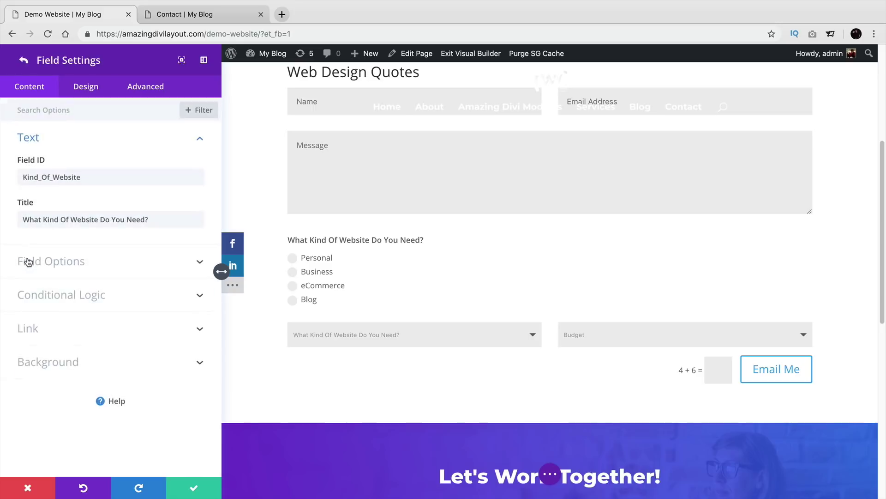
{"action": "left_click", "coordinate": [52, 294]}
{"action": "left_click", "coordinate": [40, 251]}
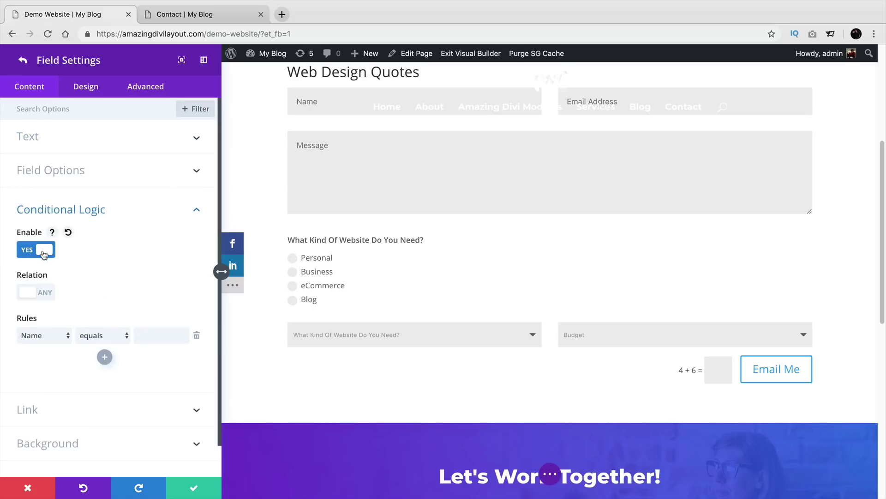
{"action": "scroll", "coordinate": [74, 273], "scroll_direction": "down", "scroll_amount": 2}
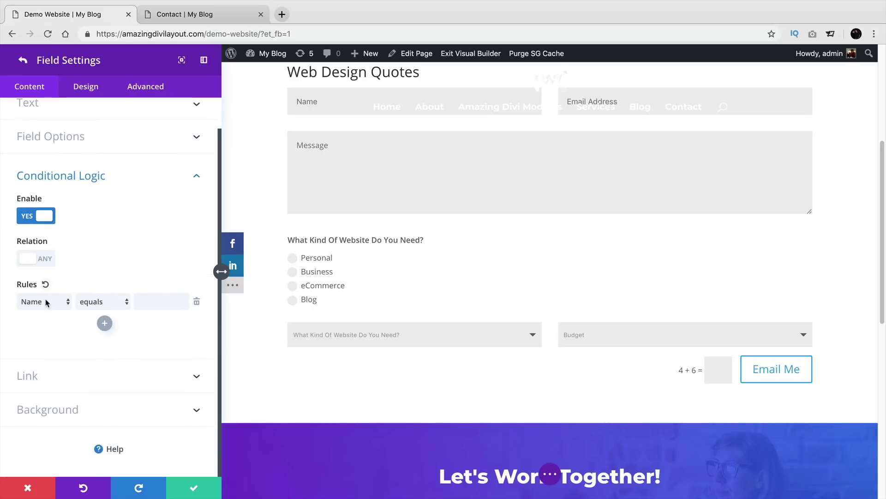
{"action": "left_click", "coordinate": [46, 301]}
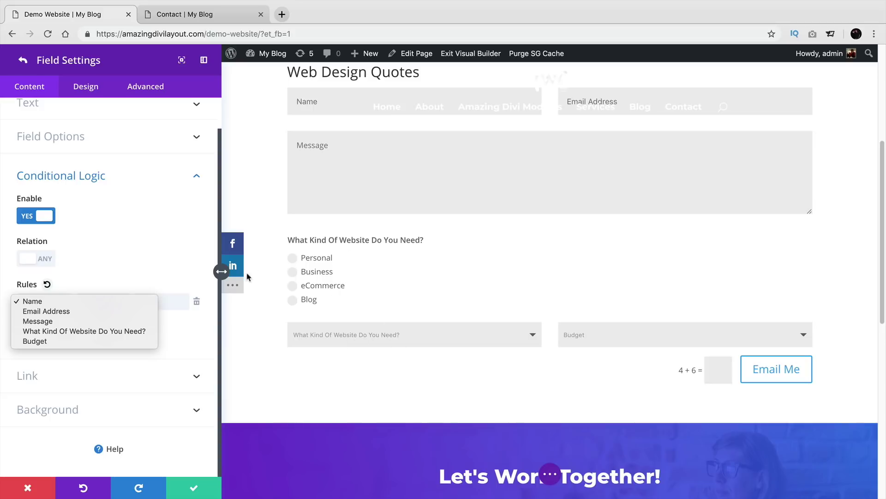
{"action": "left_click", "coordinate": [110, 331]}
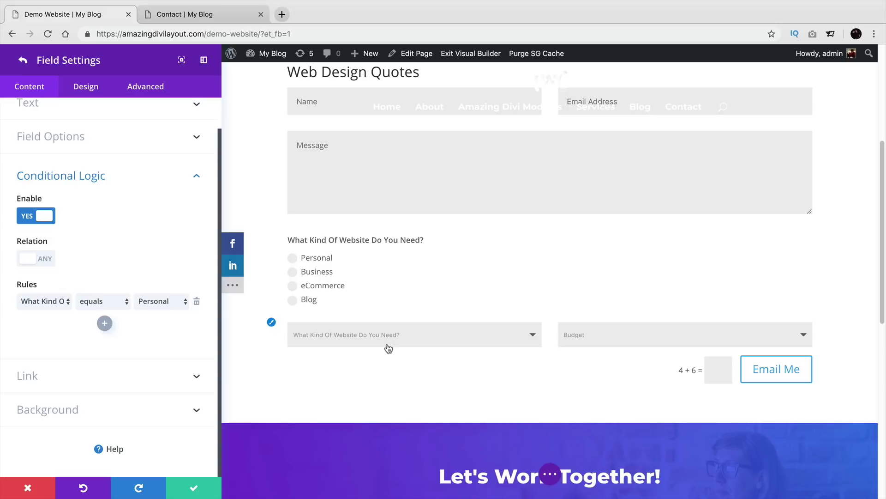
{"action": "left_click", "coordinate": [109, 303]}
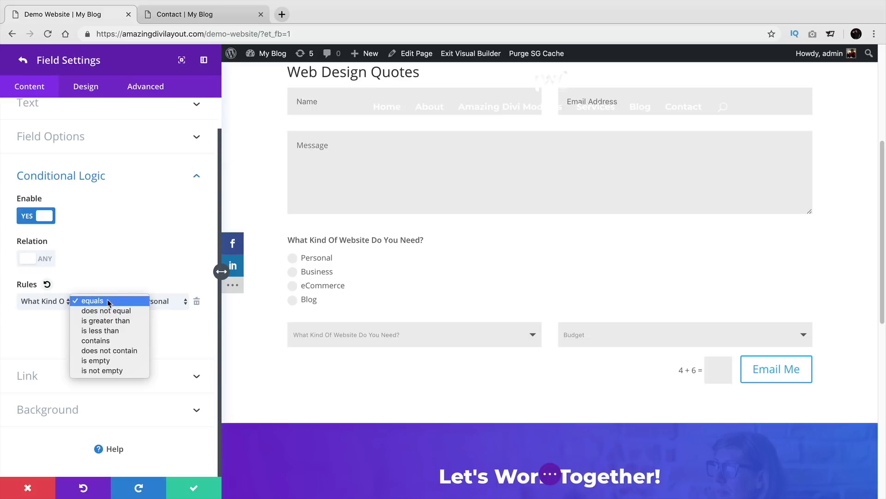
{"action": "left_click", "coordinate": [121, 371]}
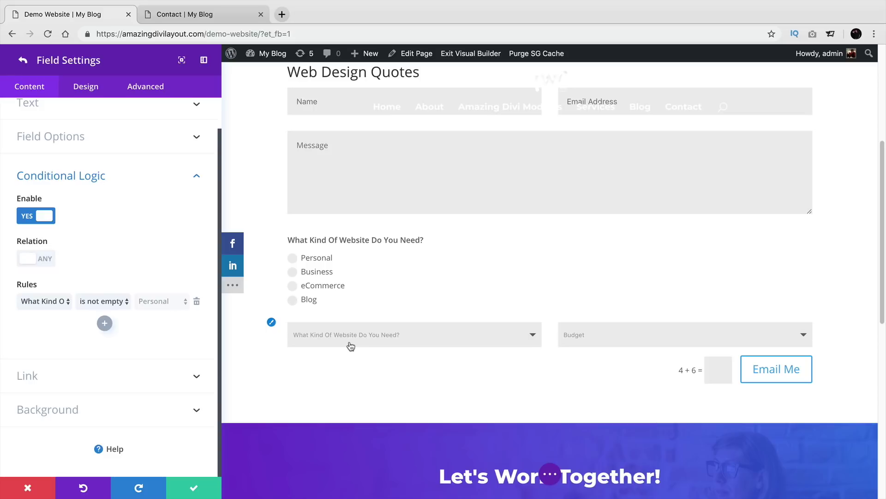
{"action": "left_click", "coordinate": [110, 301]}
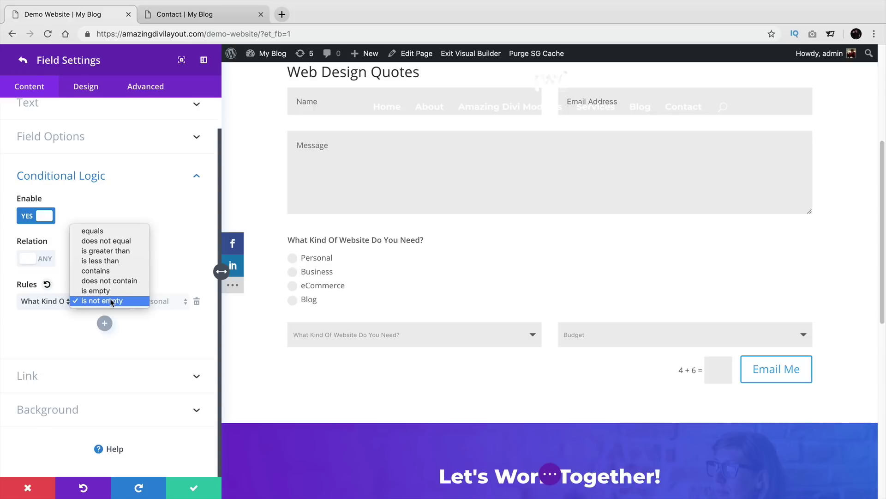
{"action": "left_click", "coordinate": [113, 305]}
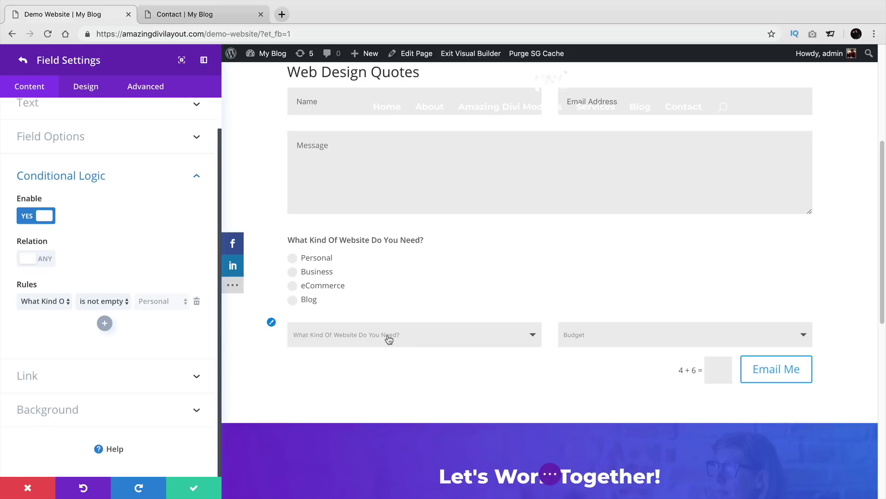
{"action": "left_click", "coordinate": [22, 60]}
Step: Enable Budget's conditional logic with the rule: website-type dropdown equals Online Store
{"action": "scroll", "coordinate": [56, 240], "scroll_direction": "up", "scroll_amount": 3}
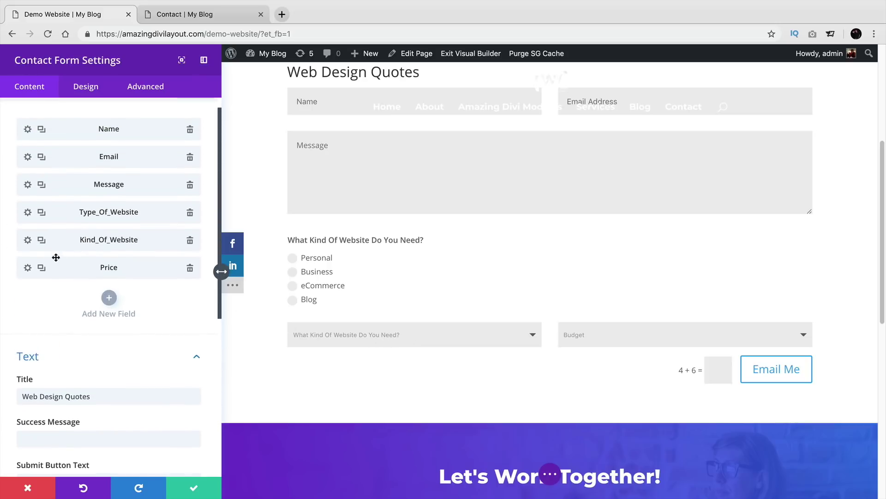
{"action": "left_click", "coordinate": [27, 268]}
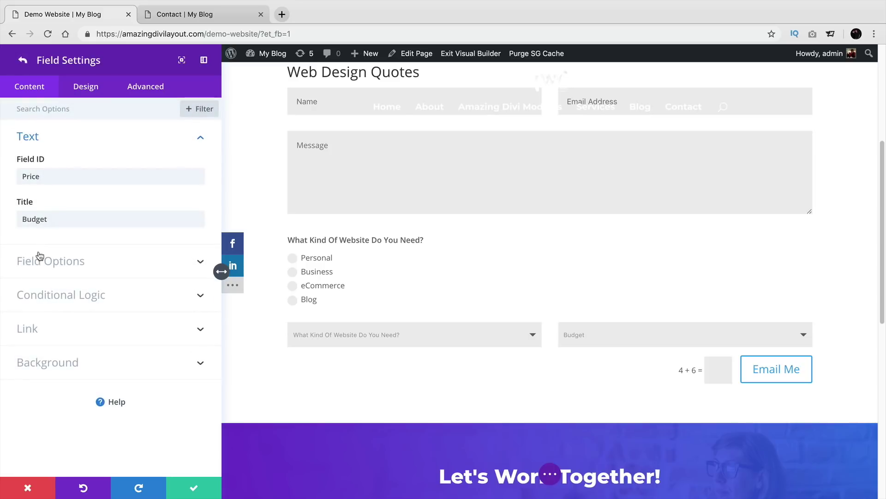
{"action": "left_click", "coordinate": [61, 296]}
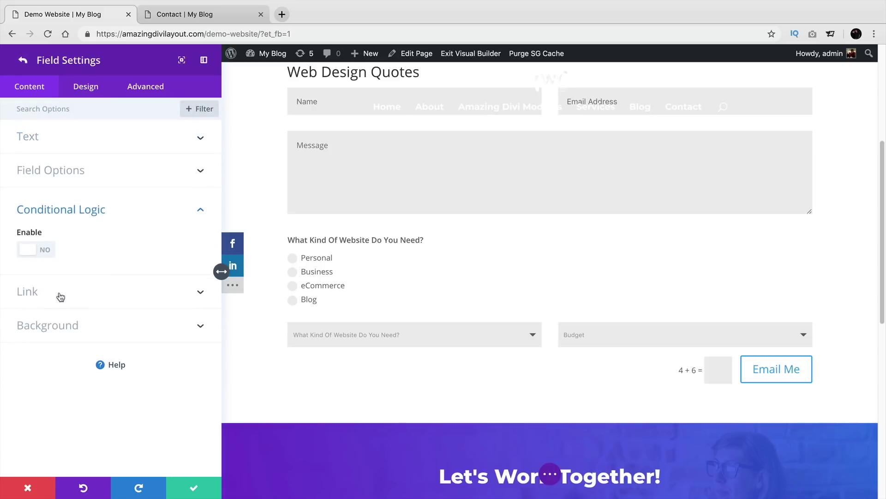
{"action": "left_click", "coordinate": [36, 250]}
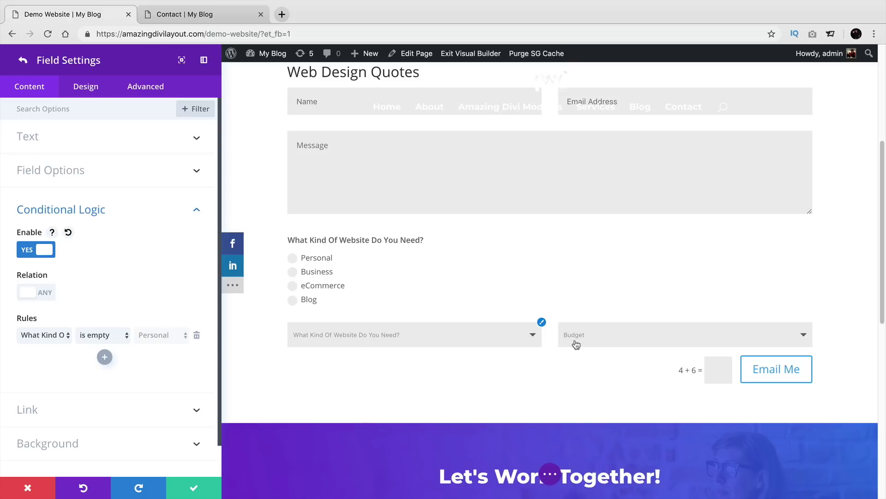
{"action": "left_click", "coordinate": [52, 336]}
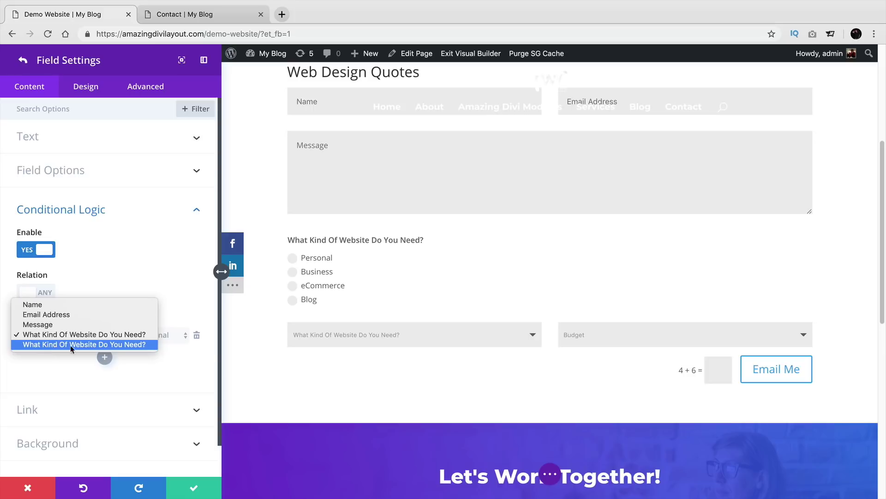
{"action": "left_click", "coordinate": [119, 345]}
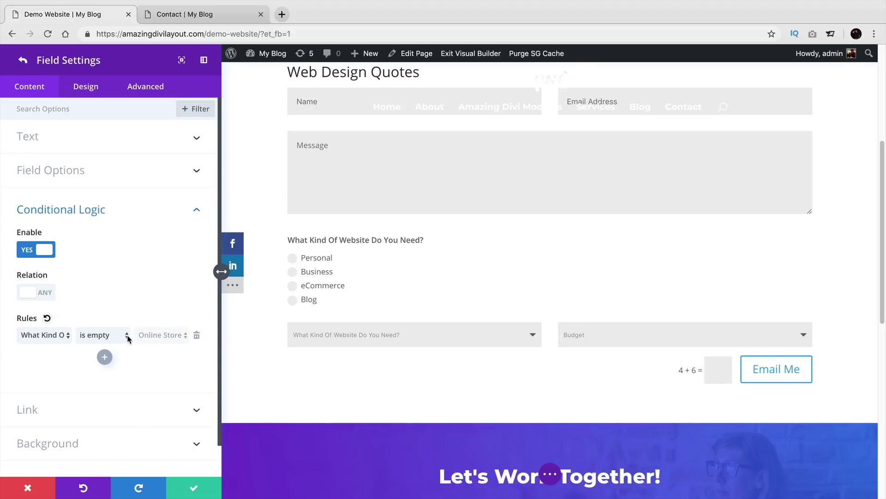
{"action": "left_click", "coordinate": [117, 339]}
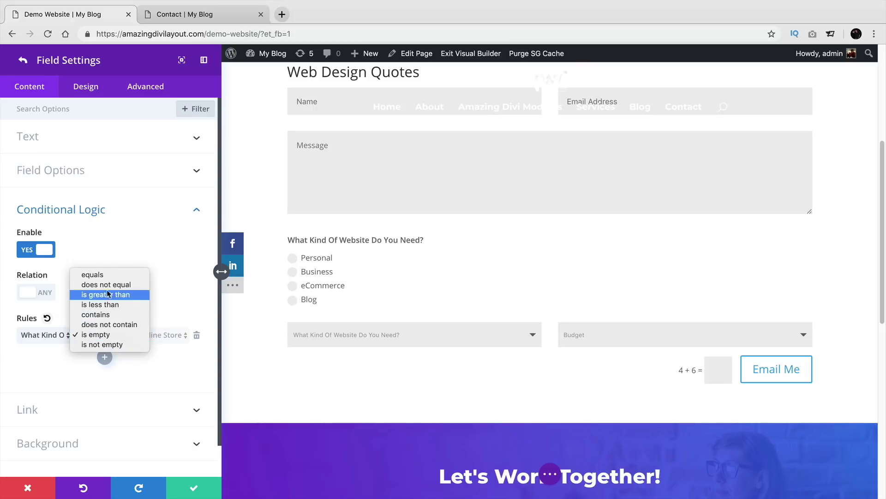
{"action": "left_click", "coordinate": [112, 276]}
{"action": "left_click", "coordinate": [162, 334]}
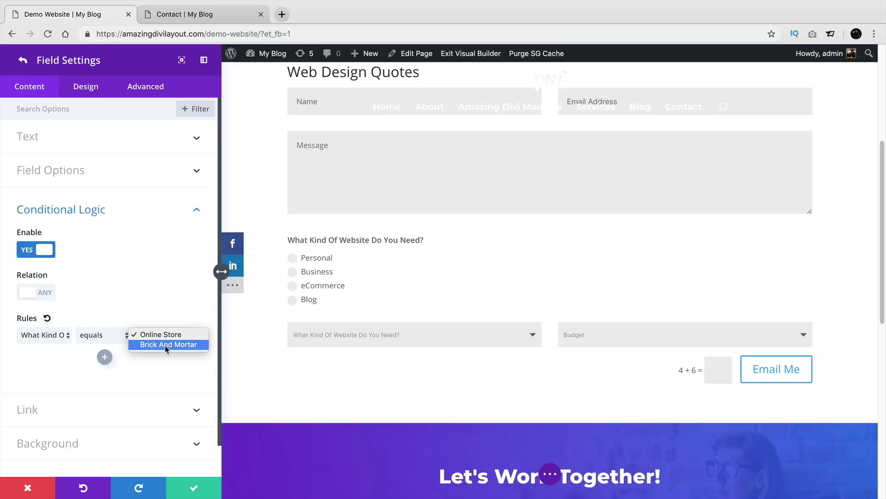
Step: Change the Budget field's rule condition to 'is not empty', keeping Online Store as the value
{"action": "left_click", "coordinate": [153, 368]}
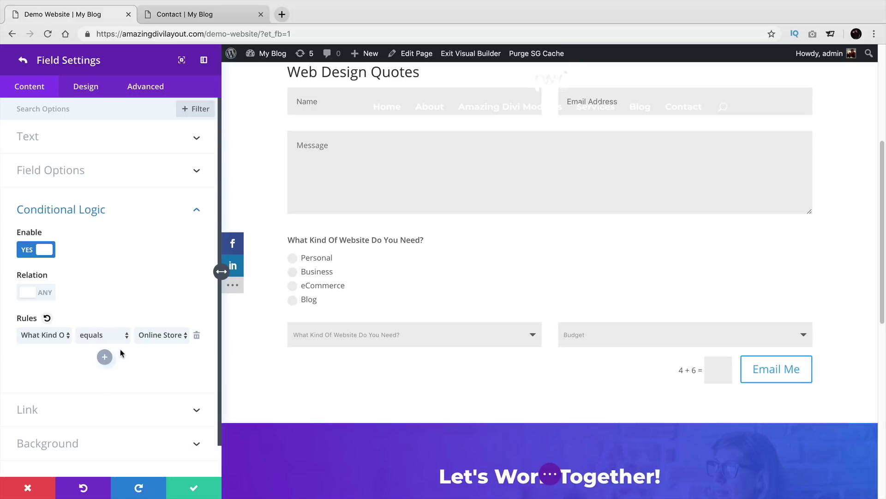
{"action": "left_click", "coordinate": [102, 330]}
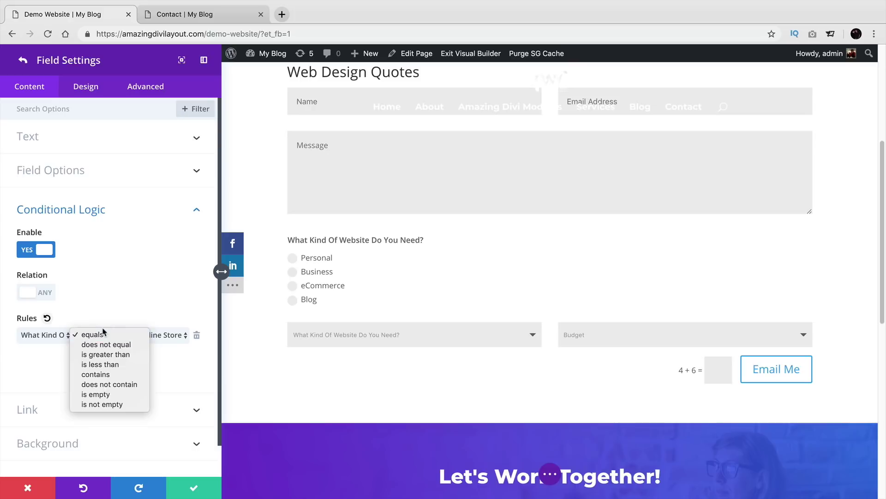
{"action": "left_click", "coordinate": [119, 402]}
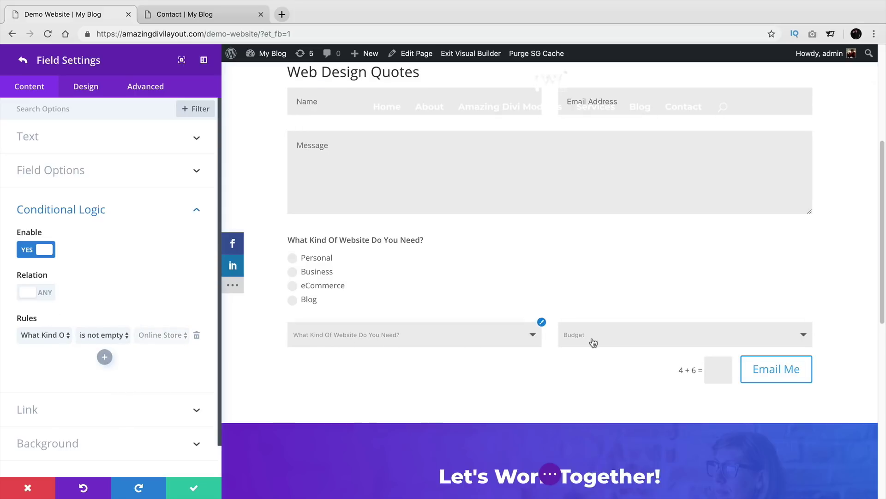
{"action": "left_click", "coordinate": [95, 336]}
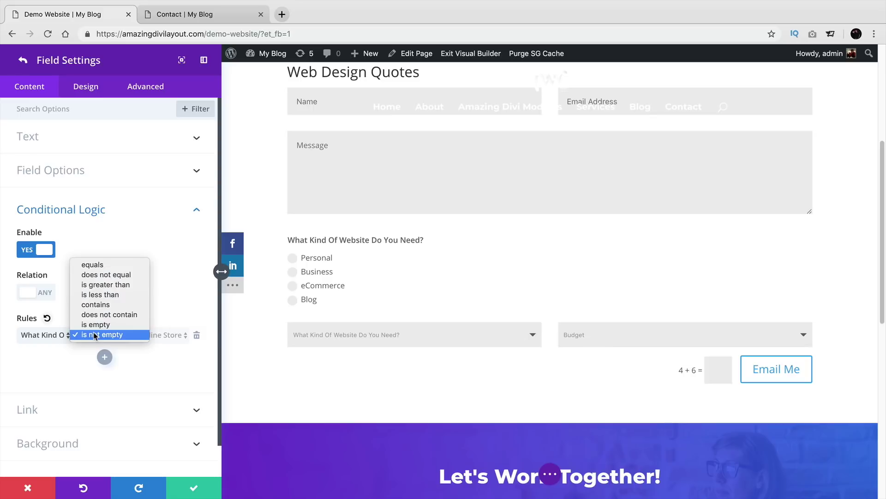
{"action": "left_click", "coordinate": [103, 265]}
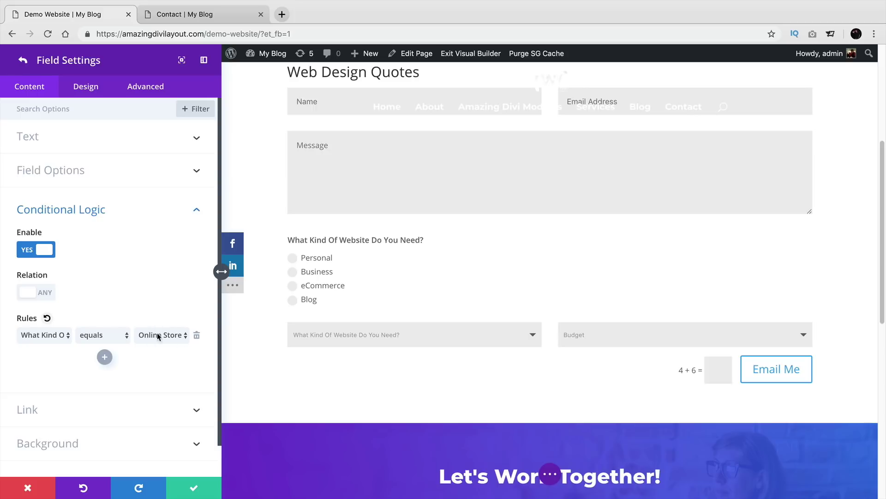
{"action": "left_click", "coordinate": [115, 336]}
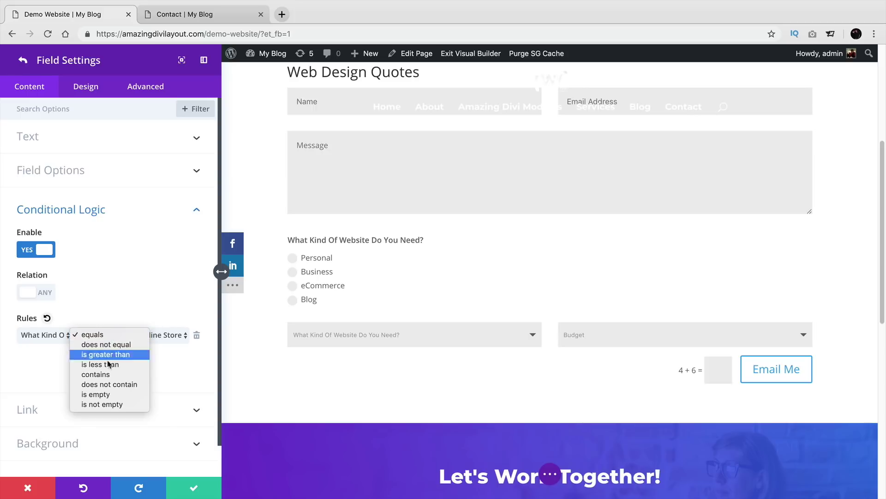
{"action": "left_click", "coordinate": [117, 404]}
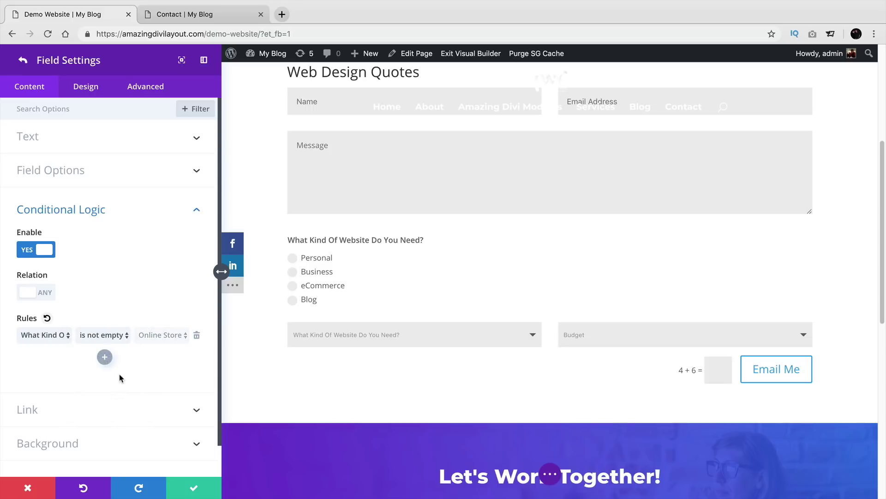
Step: Close the Budget field and contact form settings, then save the page
{"action": "left_click", "coordinate": [192, 488]}
{"action": "left_click", "coordinate": [192, 488]}
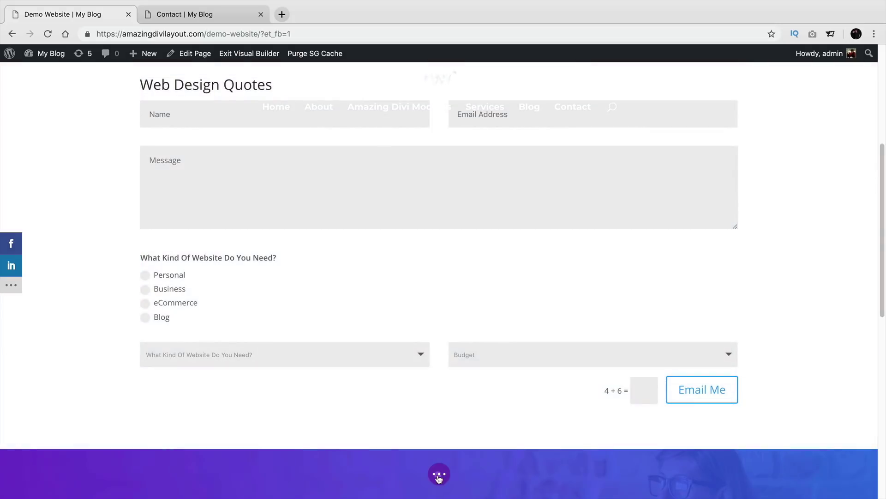
{"action": "left_click", "coordinate": [439, 473]}
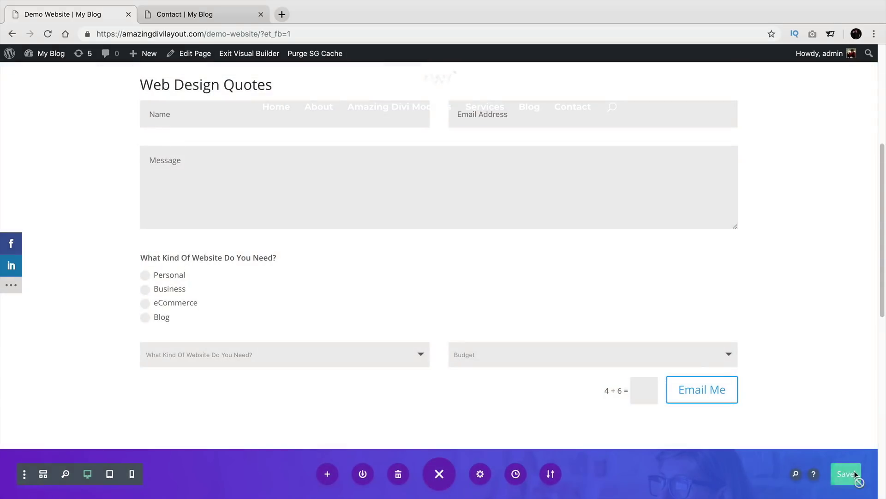
{"action": "left_click", "coordinate": [845, 474]}
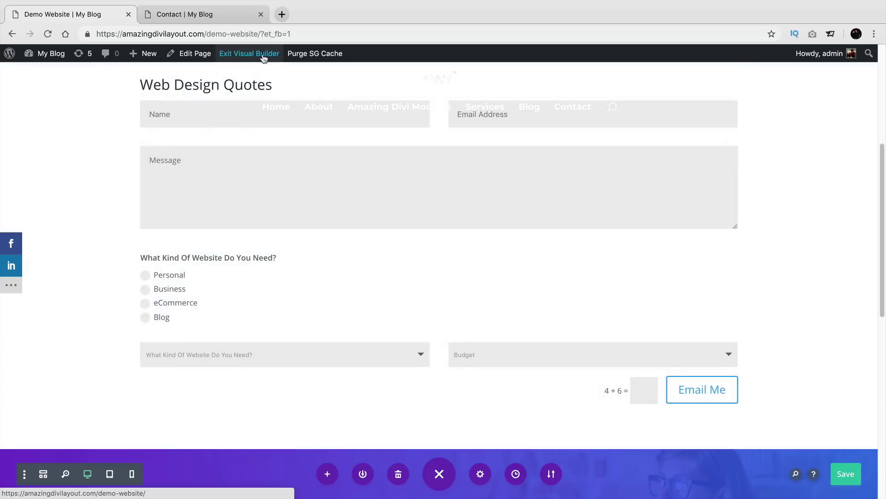
Step: Exit the builder and fill in a test name, e-mail and the message 'i need a website now!'
{"action": "left_click", "coordinate": [263, 55]}
{"action": "scroll", "coordinate": [221, 229], "scroll_direction": "down", "scroll_amount": 5}
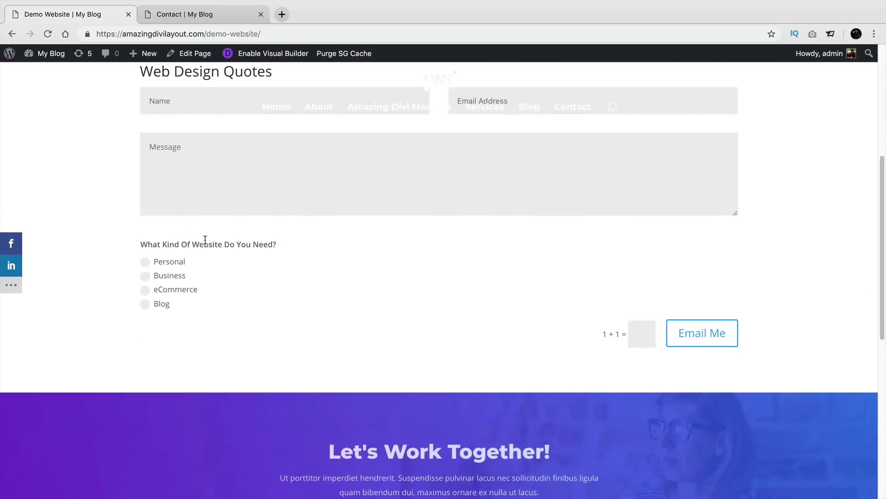
{"action": "scroll", "coordinate": [206, 244], "scroll_direction": "up", "scroll_amount": 2}
{"action": "scroll", "coordinate": [265, 392], "scroll_direction": "down", "scroll_amount": 1}
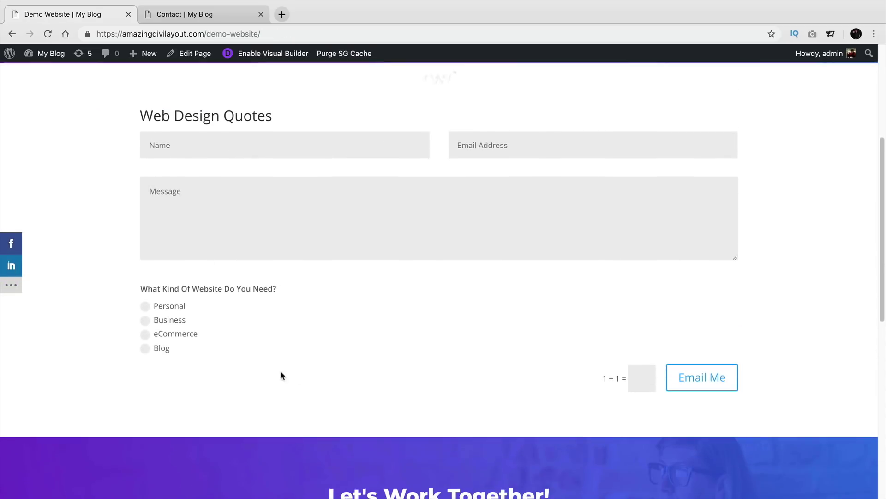
{"action": "type", "text": "darrel wilson"}
{"action": "key", "text": "Tab"}
{"action": "key", "text": "Tab"}
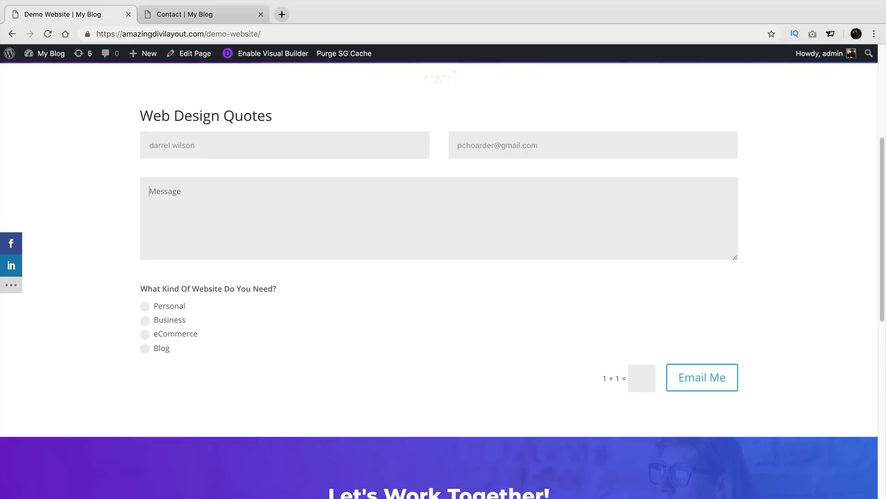
{"action": "type", "text": "hey  i need a website now!"}
Step: Choose Personal, Online Store and a $2000-5000 budget, answer the captcha with 2, and submit
{"action": "left_click", "coordinate": [144, 307]}
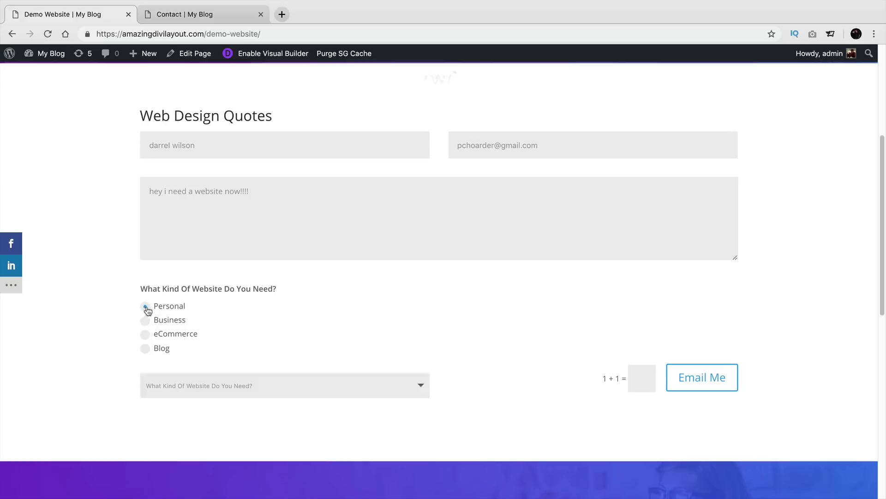
{"action": "scroll", "coordinate": [223, 349], "scroll_direction": "down", "scroll_amount": 1}
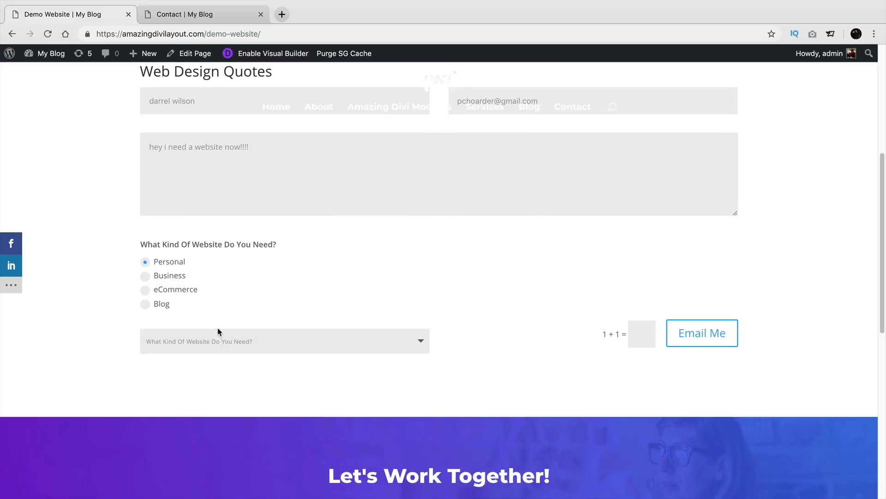
{"action": "left_click", "coordinate": [234, 342]}
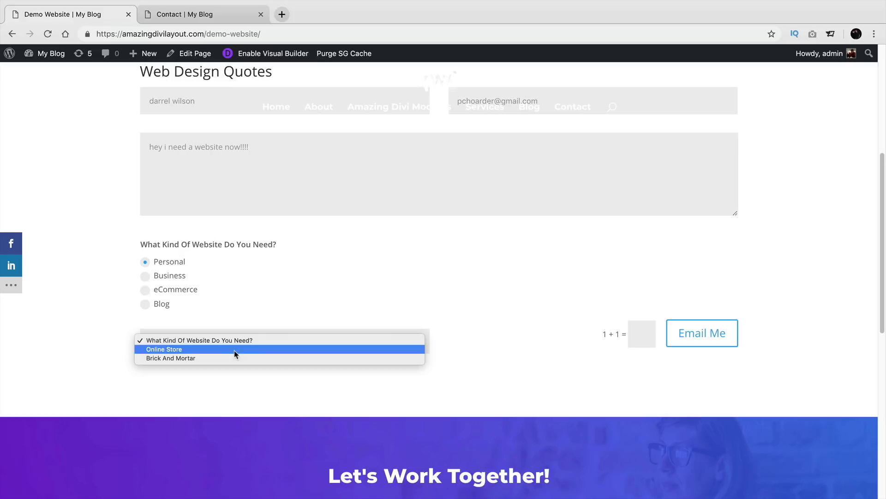
{"action": "left_click", "coordinate": [234, 349]}
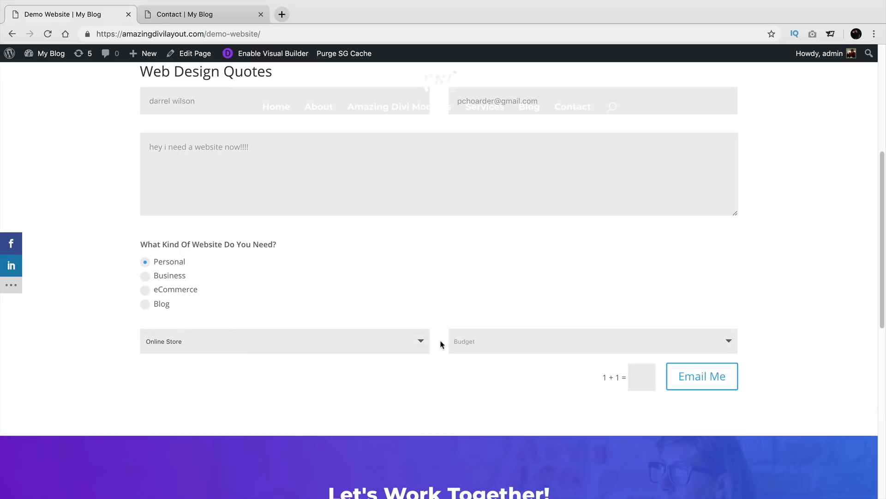
{"action": "left_click", "coordinate": [483, 342]}
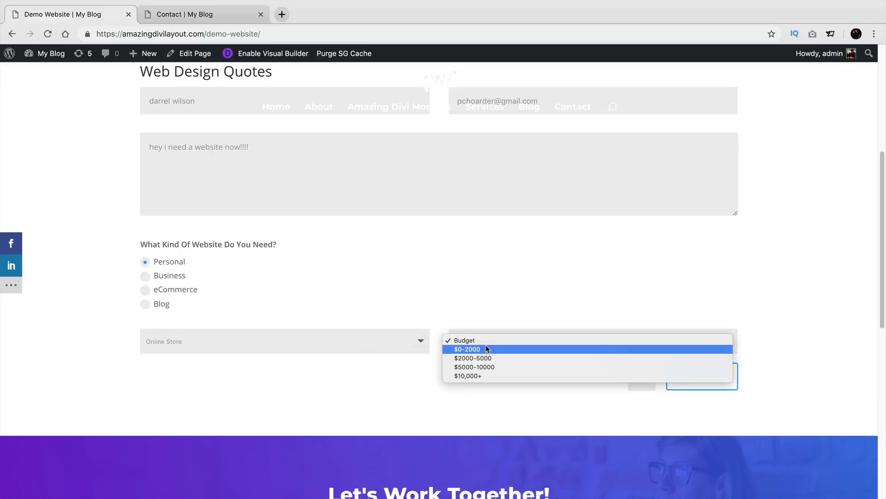
{"action": "left_click", "coordinate": [505, 358]}
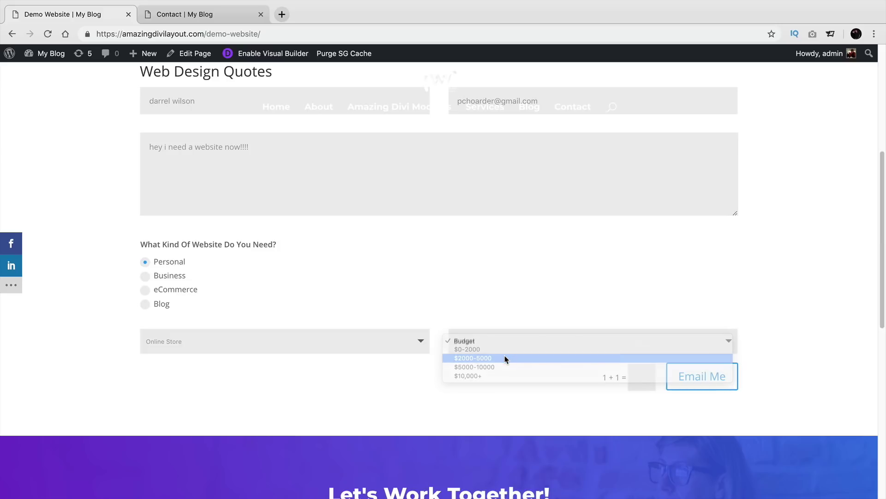
{"action": "left_click", "coordinate": [634, 380]}
{"action": "type", "text": "2"}
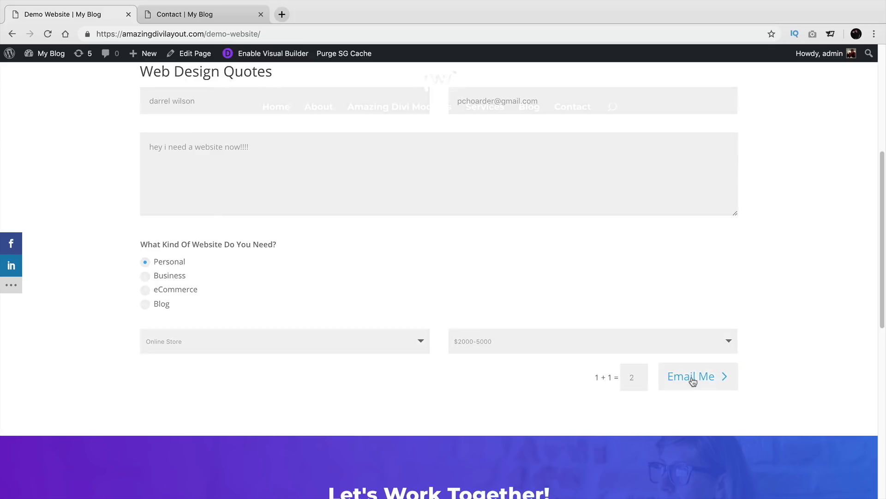
{"action": "left_click", "coordinate": [692, 381]}
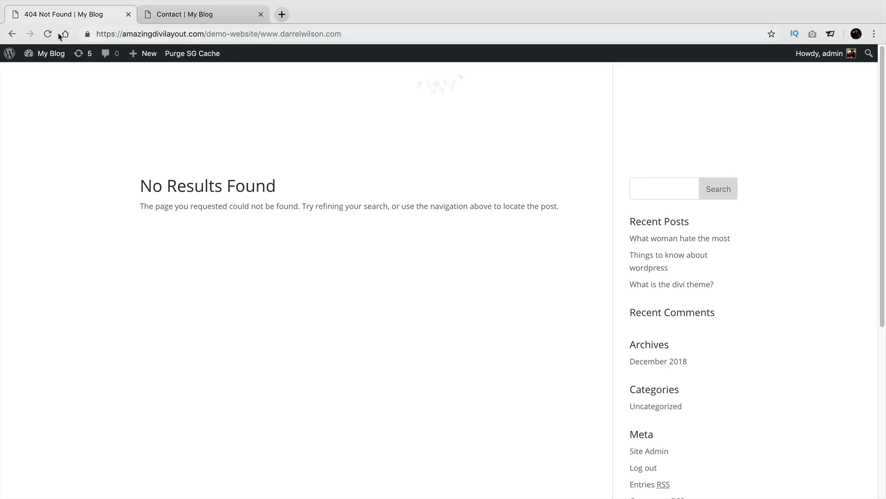
Step: Go back from the not-found page and reopen the form page in the Visual Builder
{"action": "left_click", "coordinate": [11, 35]}
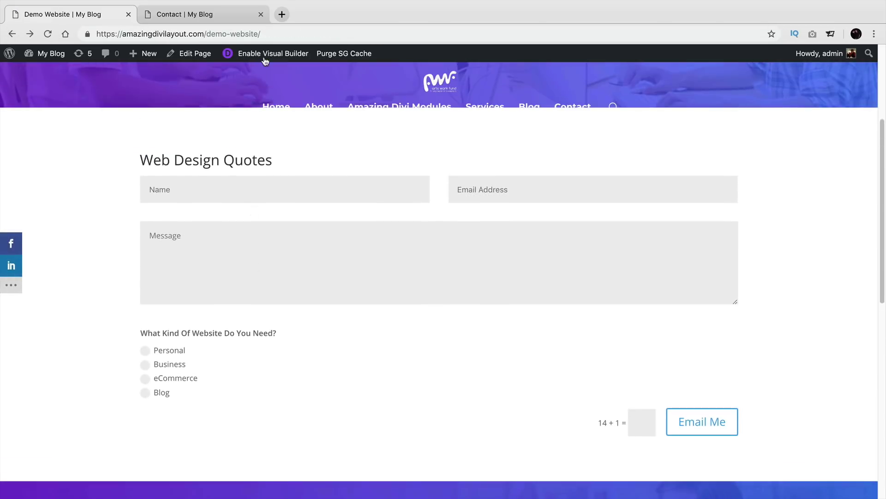
{"action": "left_click", "coordinate": [265, 54]}
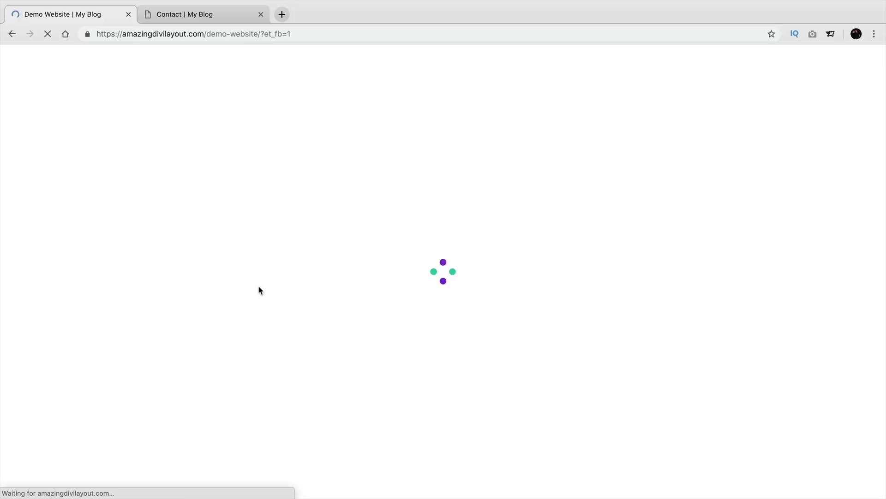
{"action": "scroll", "coordinate": [258, 295], "scroll_direction": "down", "scroll_amount": 3}
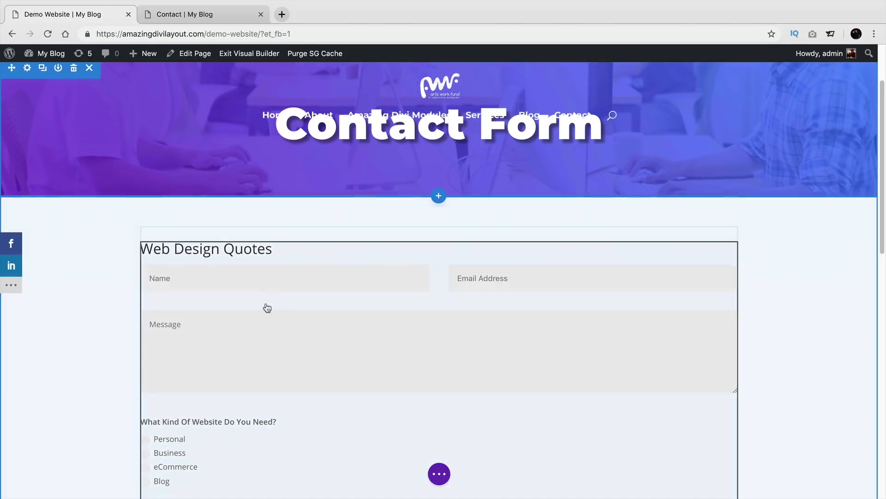
{"action": "left_click", "coordinate": [417, 256]}
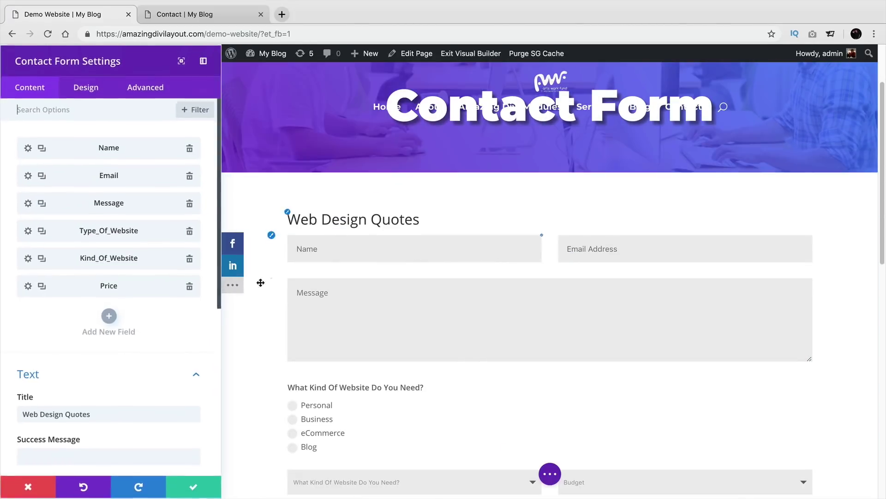
{"action": "scroll", "coordinate": [38, 328], "scroll_direction": "down", "scroll_amount": 4}
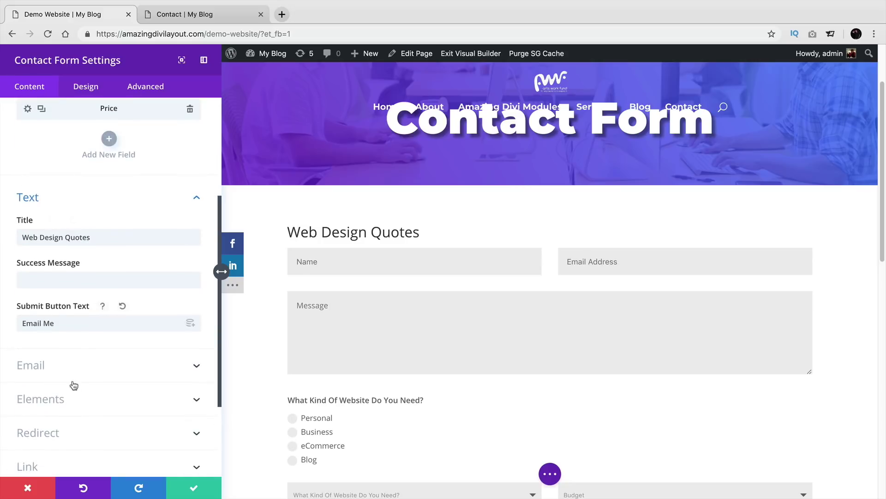
{"action": "left_click", "coordinate": [85, 426]}
{"action": "scroll", "coordinate": [128, 389], "scroll_direction": "down", "scroll_amount": 1}
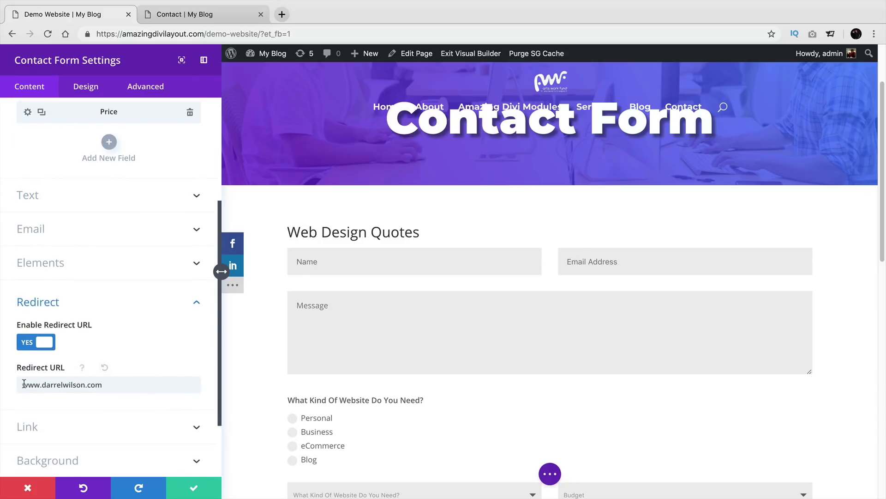
{"action": "left_click", "coordinate": [22, 384]}
{"action": "type", "text": "https://"}
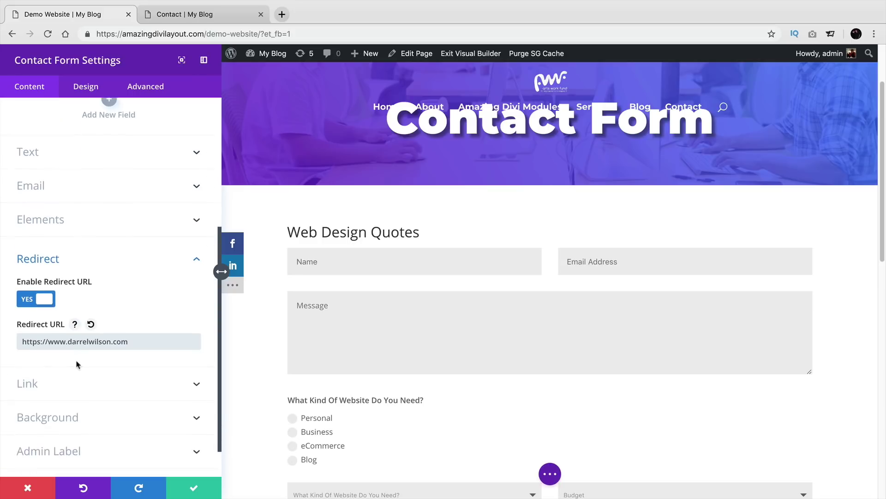
{"action": "scroll", "coordinate": [74, 369], "scroll_direction": "down", "scroll_amount": 1}
{"action": "scroll", "coordinate": [90, 369], "scroll_direction": "down", "scroll_amount": 1}
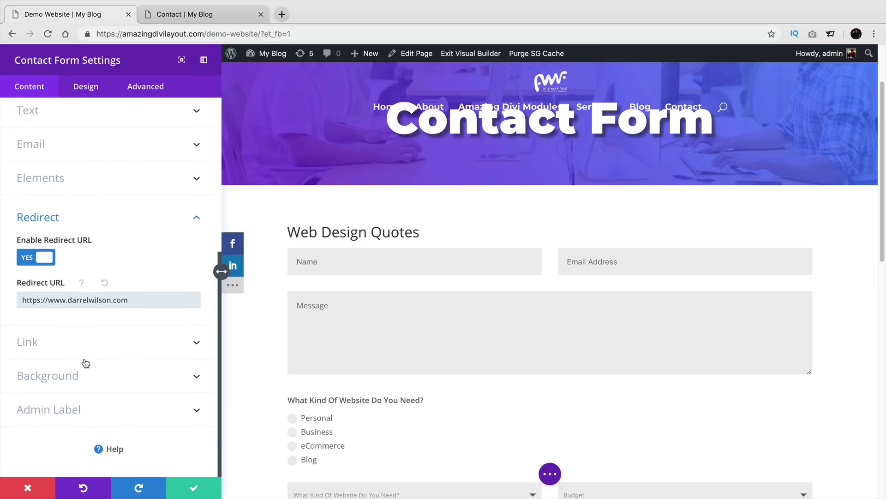
{"action": "left_click", "coordinate": [194, 487]}
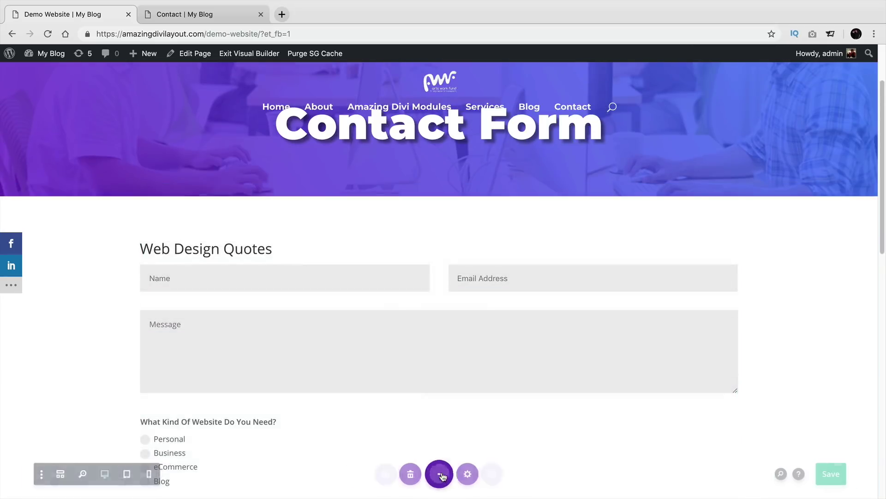
Step: Exit the builder and enter a test name, e-mail and a short message on the live form
{"action": "left_click", "coordinate": [441, 475]}
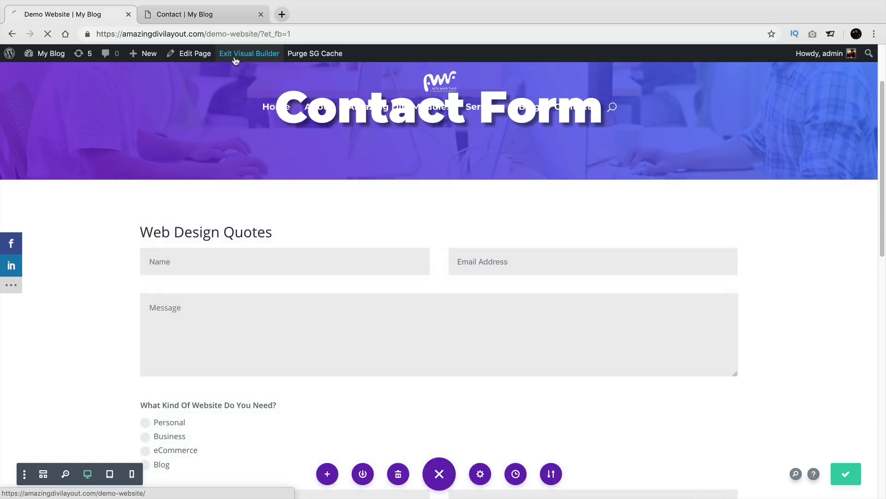
{"action": "left_click", "coordinate": [237, 54]}
{"action": "scroll", "coordinate": [267, 286], "scroll_direction": "down", "scroll_amount": 3}
{"action": "left_click", "coordinate": [256, 277]}
{"action": "type", "text": "d"}
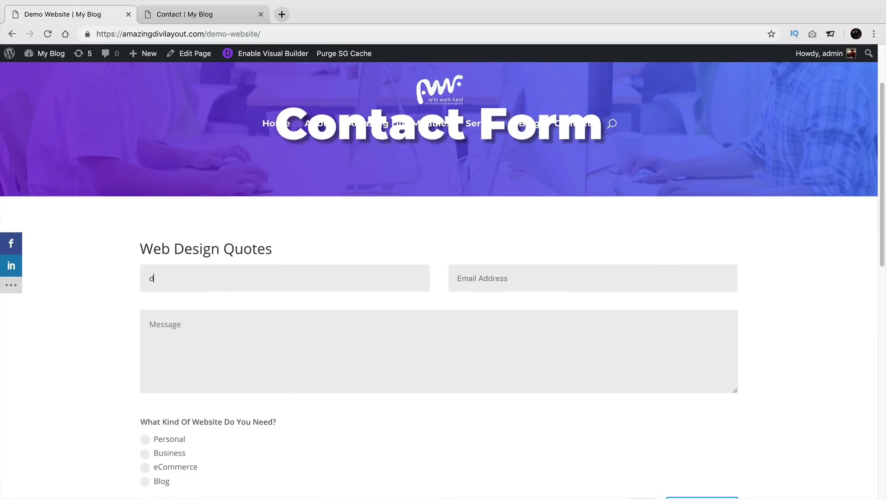
{"action": "key", "text": "BackSpace"}
{"action": "key", "text": "BackSpace"}
{"action": "key", "text": "BackSpace"}
{"action": "type", "text": "darrel"}
{"action": "key", "text": "Tab"}
{"action": "key", "text": "Tab"}
{"action": "type", "text": "he"}
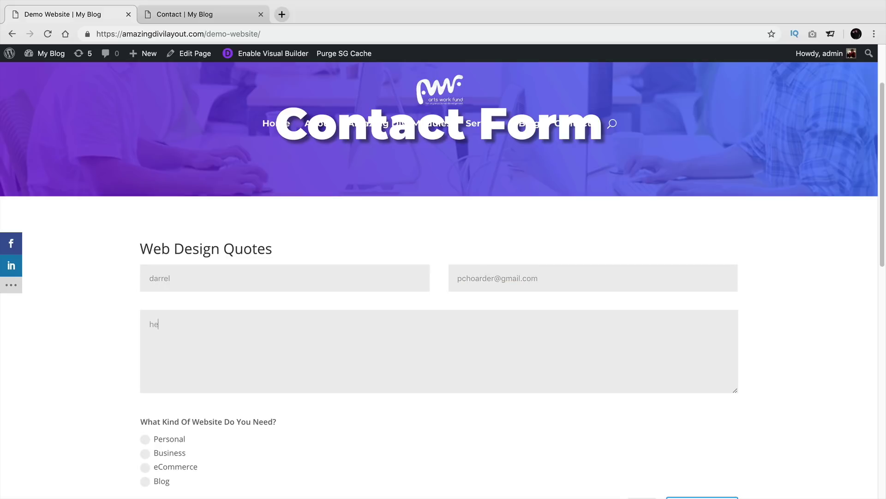
Step: Pick Personal, Online Store and a $2000-5000 budget, answer the captcha with 21, and submit
{"action": "scroll", "coordinate": [362, 303], "scroll_direction": "down", "scroll_amount": 3}
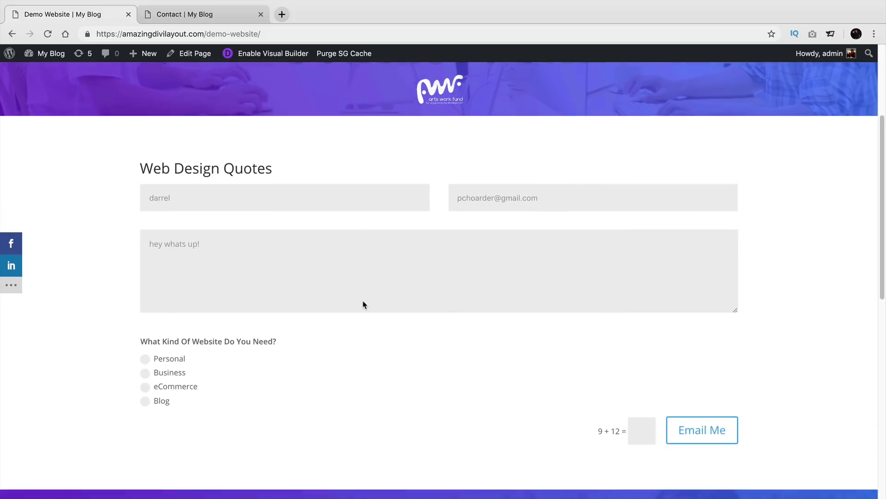
{"action": "left_click", "coordinate": [148, 351]}
{"action": "left_click", "coordinate": [194, 426]}
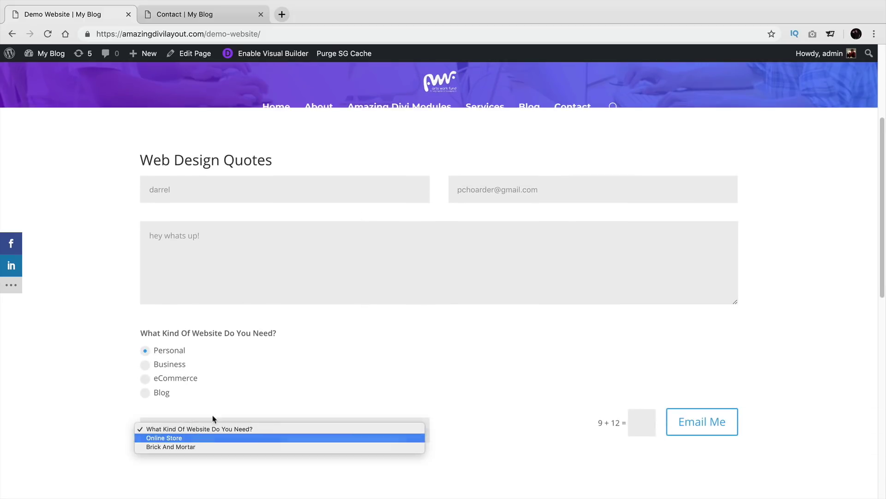
{"action": "left_click", "coordinate": [164, 438]}
{"action": "left_click", "coordinate": [459, 427]}
{"action": "left_click", "coordinate": [530, 453]}
{"action": "left_click", "coordinate": [655, 471]}
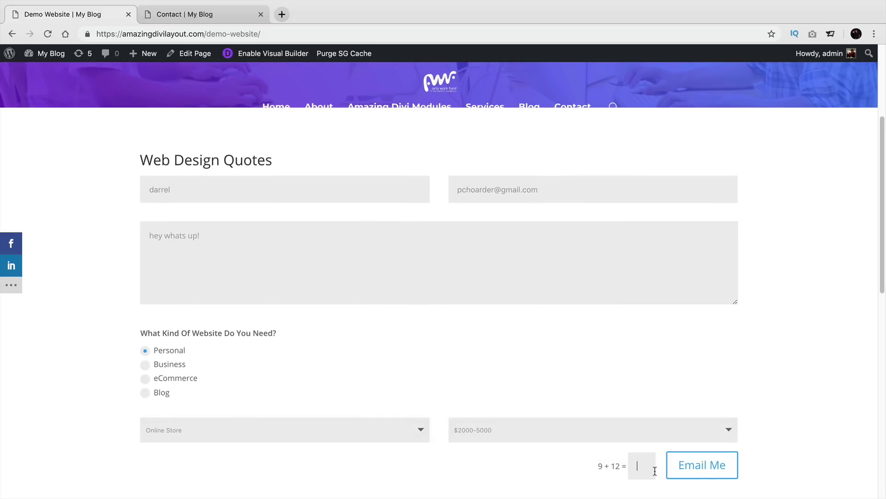
{"action": "type", "text": "21"}
{"action": "scroll", "coordinate": [690, 457], "scroll_direction": "down", "scroll_amount": 2}
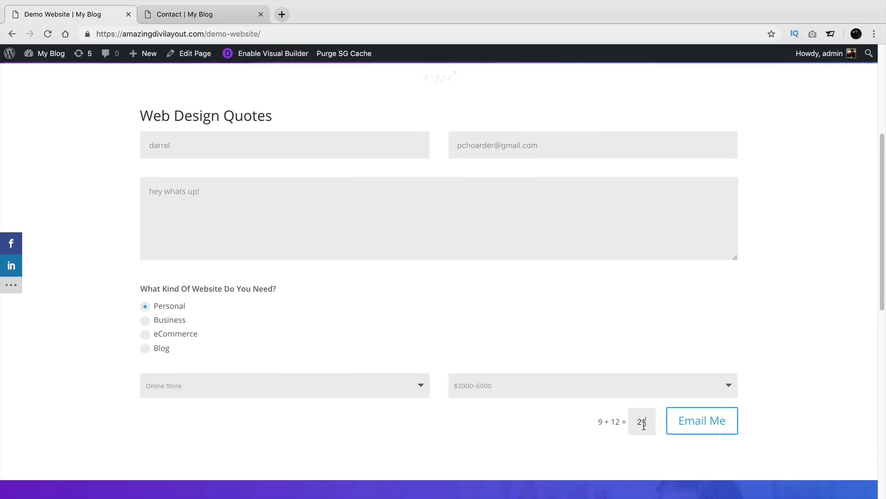
{"action": "left_click", "coordinate": [699, 433]}
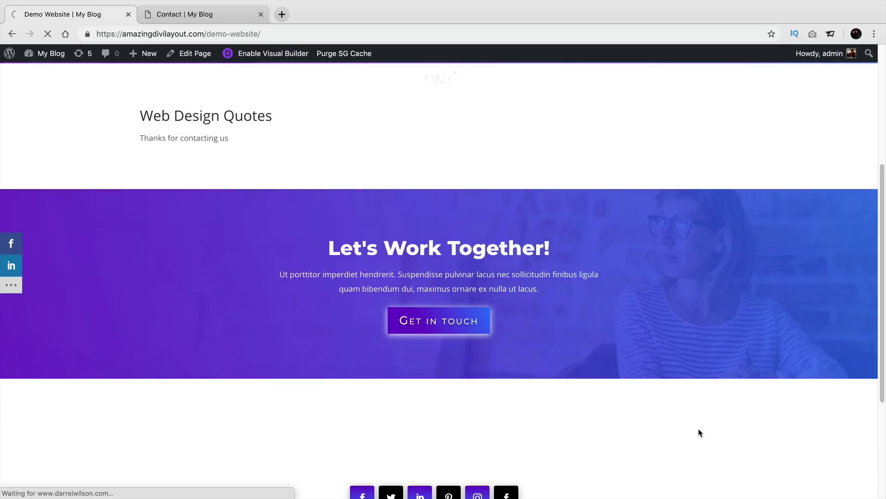
{"action": "scroll", "coordinate": [414, 293], "scroll_direction": "up", "scroll_amount": 4}
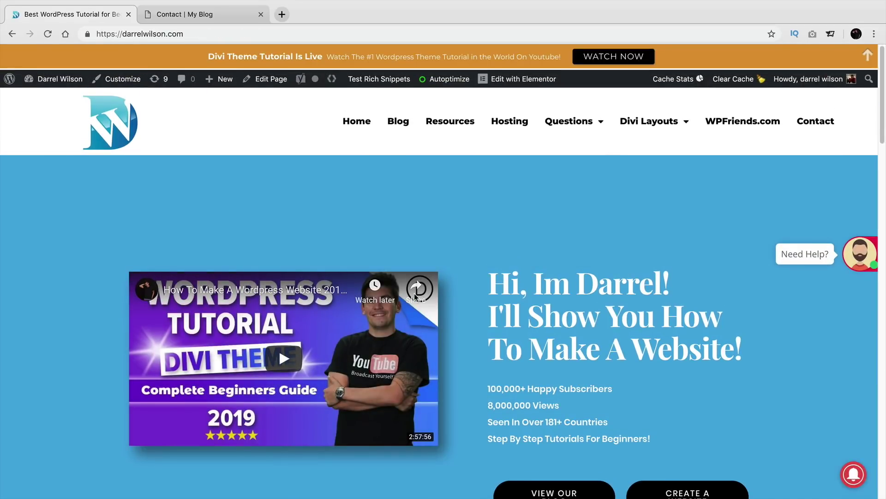
Step: Navigate back to the demo website's contact page and scroll to the empty quote form
{"action": "left_click", "coordinate": [11, 35]}
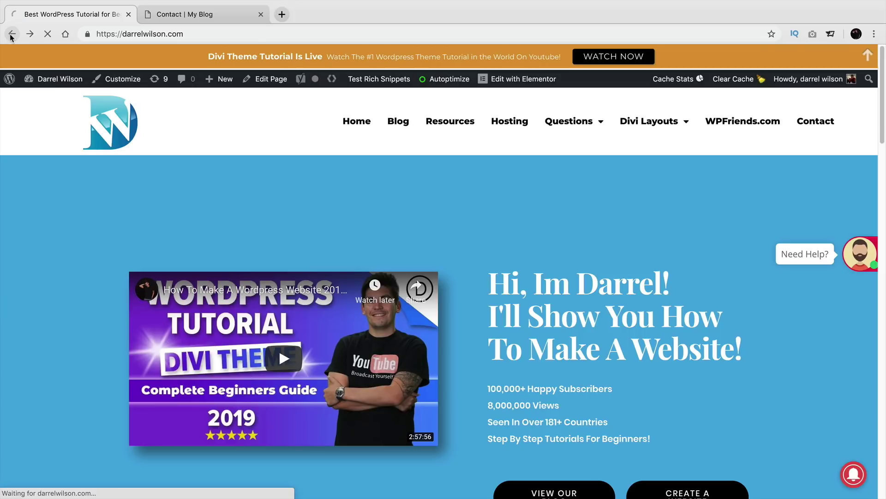
{"action": "scroll", "coordinate": [277, 317], "scroll_direction": "down", "scroll_amount": 3}
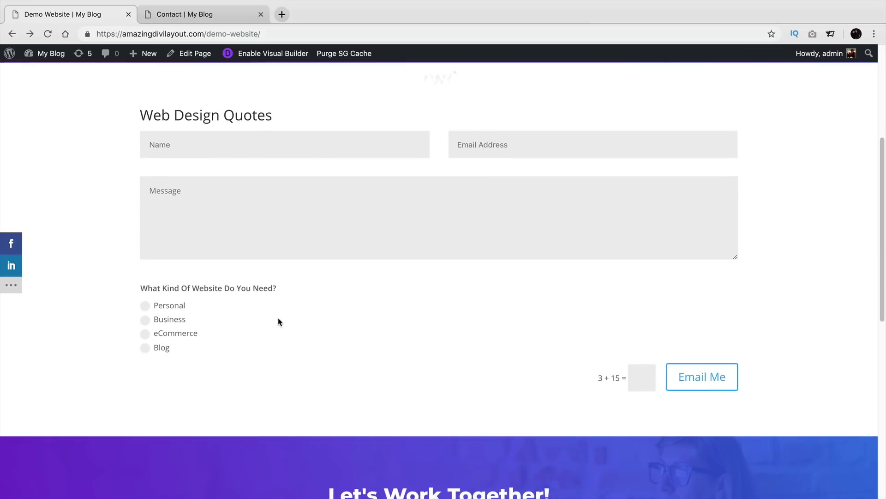
Step: Re-enable the Visual Builder and open the contact form's settings
{"action": "left_click", "coordinate": [272, 57]}
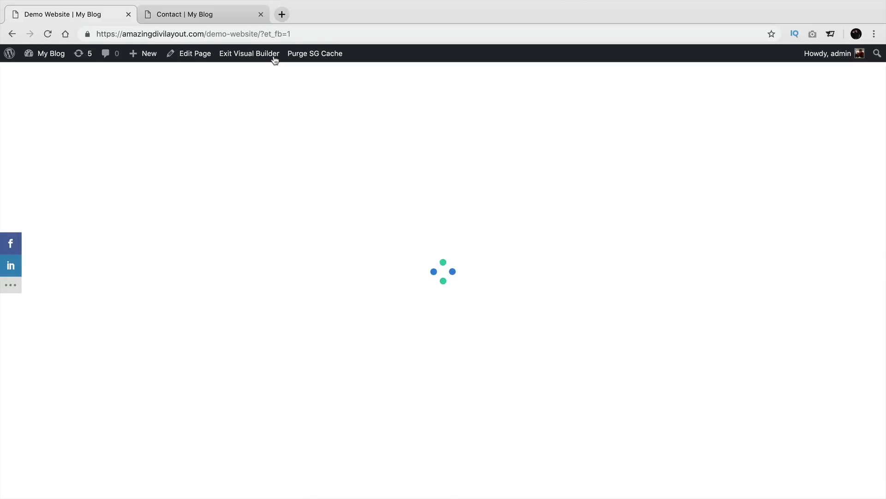
{"action": "scroll", "coordinate": [283, 217], "scroll_direction": "down", "scroll_amount": 5}
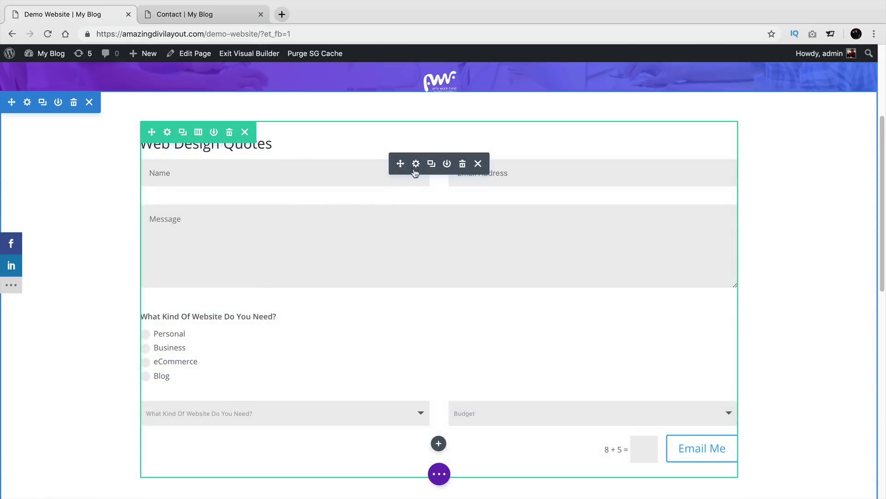
{"action": "left_click", "coordinate": [415, 164]}
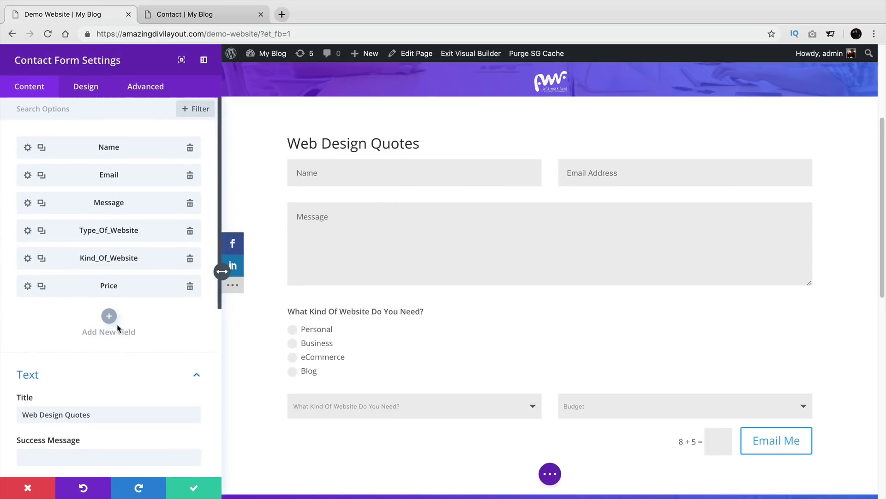
{"action": "scroll", "coordinate": [244, 342], "scroll_direction": "down", "scroll_amount": 2}
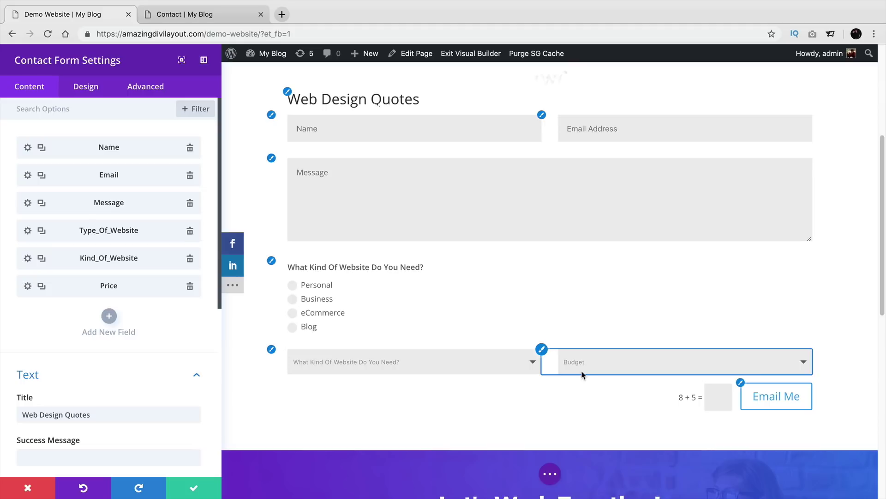
Step: Add a new form field titled 'What Kind Of Business?' and expand its options
{"action": "left_click", "coordinate": [110, 317]}
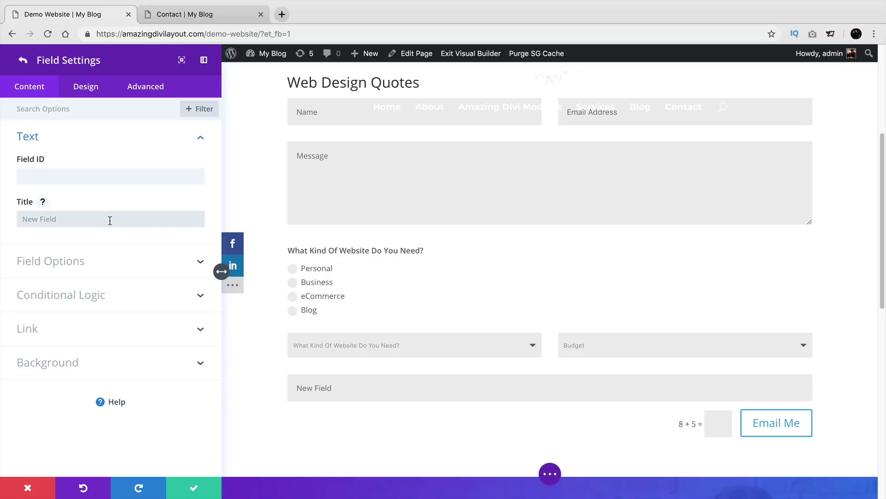
{"action": "left_click", "coordinate": [110, 220]}
{"action": "type", "text": "M"}
{"action": "type", "text": "e"}
{"action": "key", "text": "BackSpace"}
{"action": "key", "text": "BackSpace"}
{"action": "type", "text": "What Kinfd Of Business?"}
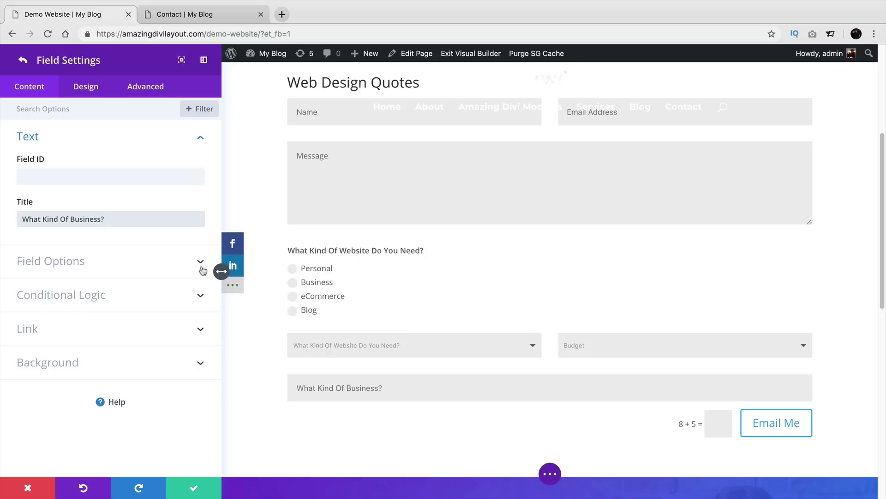
{"action": "left_click", "coordinate": [114, 262]}
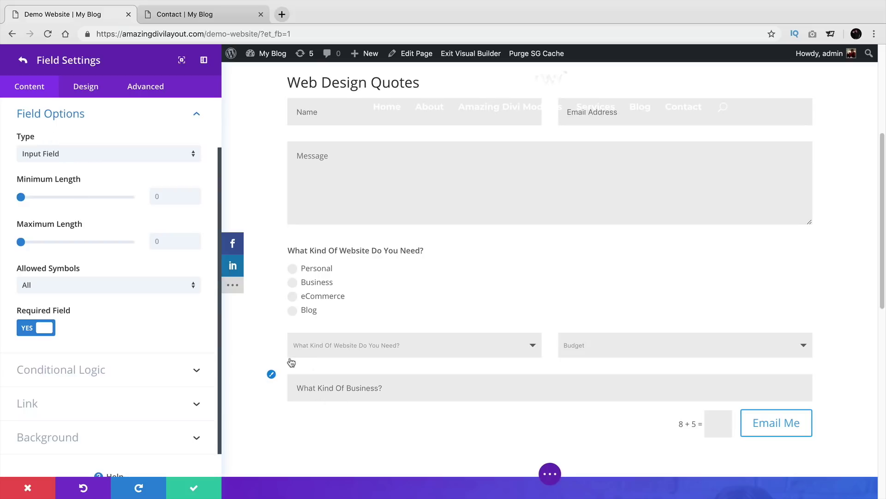
Step: Enable conditional logic on the new field with the rule Budget equals $10,000+
{"action": "scroll", "coordinate": [134, 313], "scroll_direction": "down", "scroll_amount": 1}
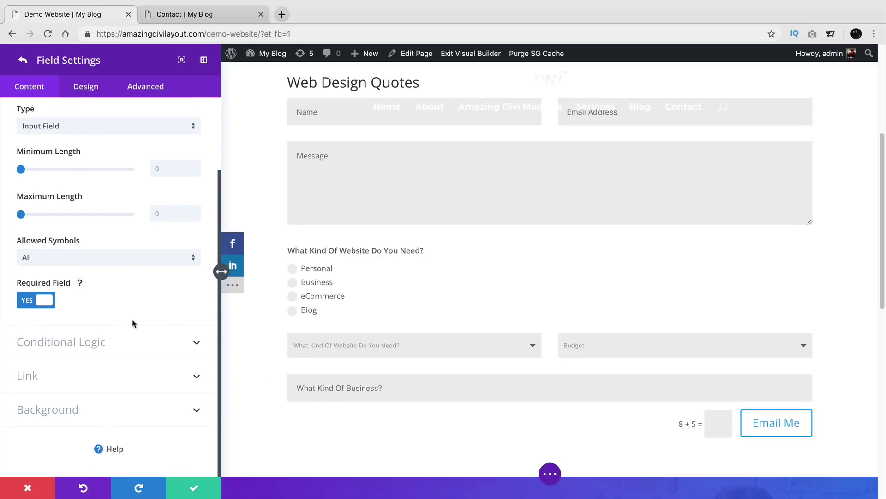
{"action": "left_click", "coordinate": [113, 342]}
{"action": "left_click", "coordinate": [48, 252]}
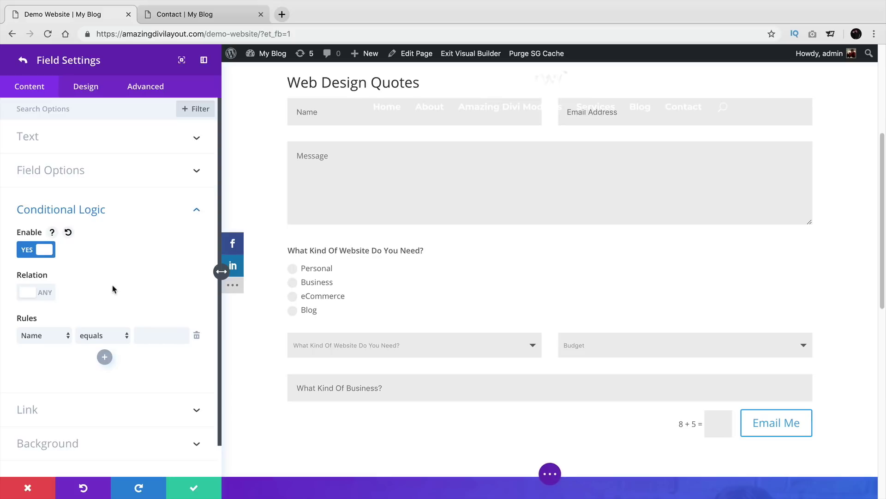
{"action": "scroll", "coordinate": [102, 295], "scroll_direction": "down", "scroll_amount": 1}
{"action": "left_click", "coordinate": [48, 303]}
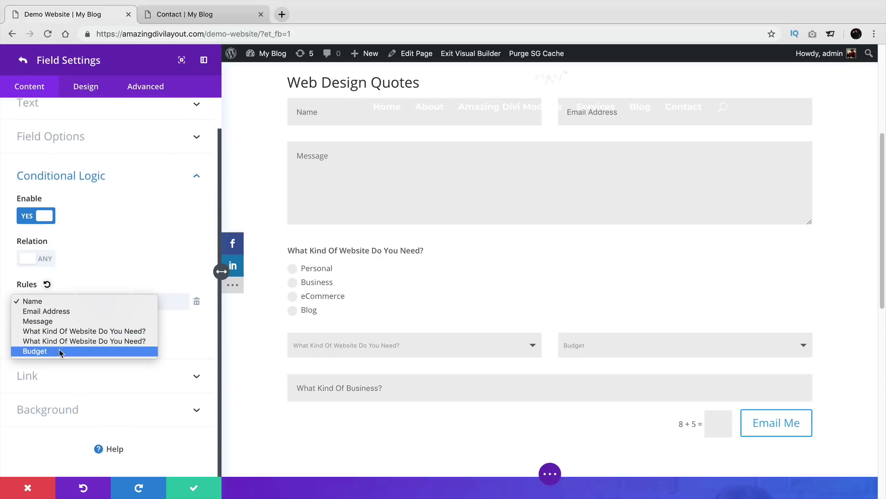
{"action": "left_click", "coordinate": [59, 351]}
{"action": "left_click", "coordinate": [154, 301]}
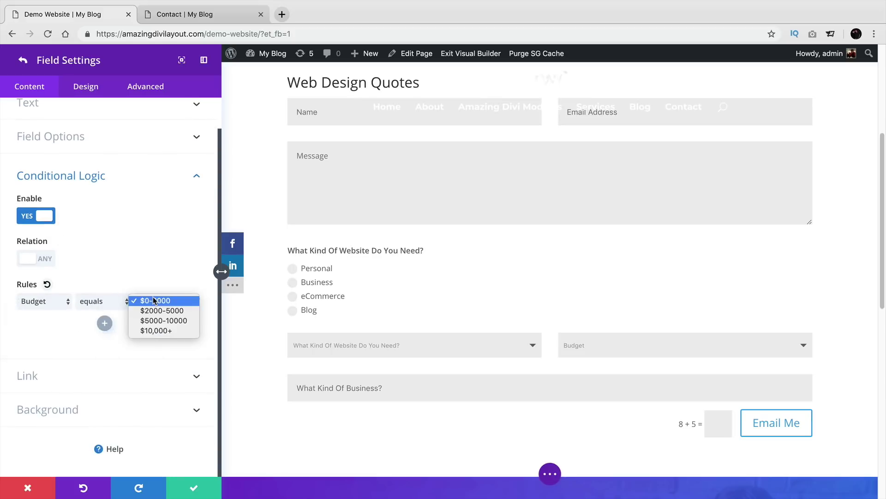
{"action": "left_click", "coordinate": [157, 330]}
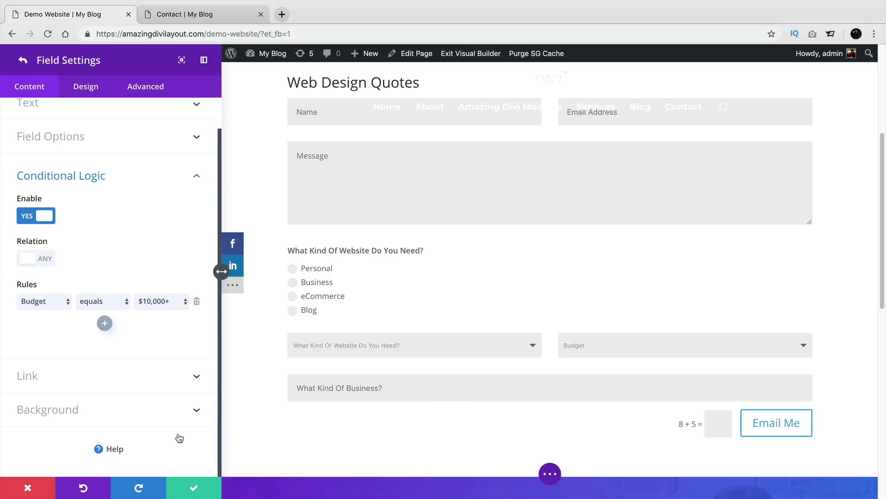
Step: Close the field and contact form settings and expand the page-level builder options
{"action": "left_click", "coordinate": [198, 492]}
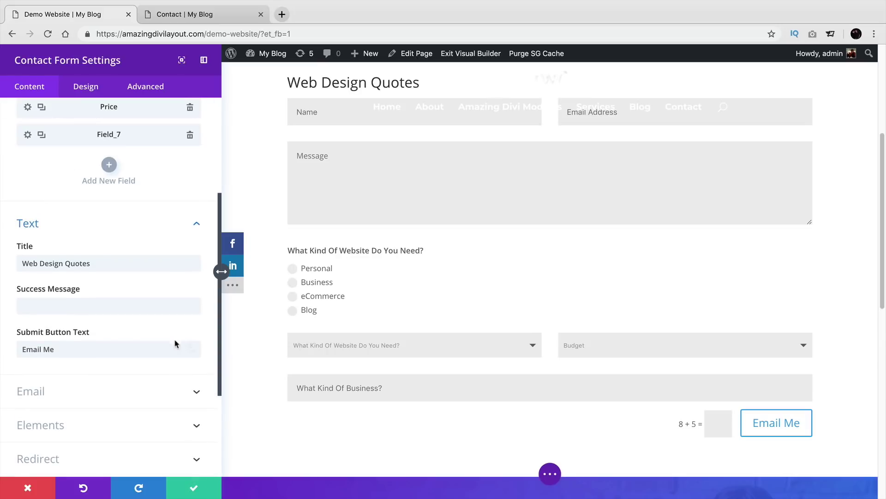
{"action": "left_click", "coordinate": [199, 490]}
{"action": "left_click", "coordinate": [437, 473]}
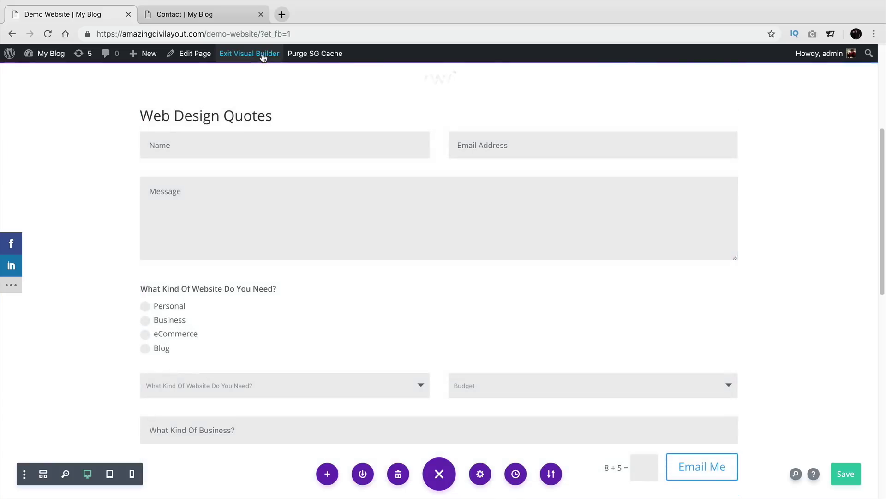
Step: Exit the builder and enter a test name, e-mail and a message starting 'man' on the live form
{"action": "left_click", "coordinate": [261, 55]}
{"action": "scroll", "coordinate": [268, 358], "scroll_direction": "down", "scroll_amount": 4}
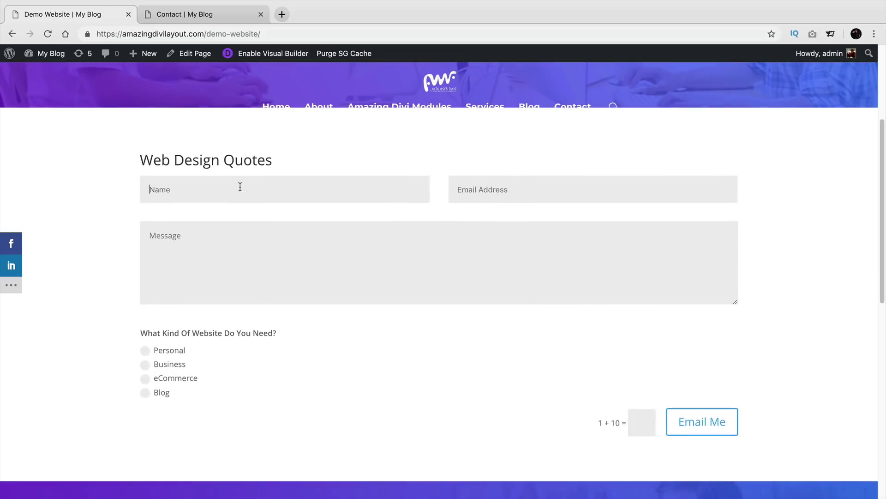
{"action": "left_click", "coordinate": [241, 187]}
{"action": "type", "text": "darrel wilson"}
{"action": "key", "text": "Tab"}
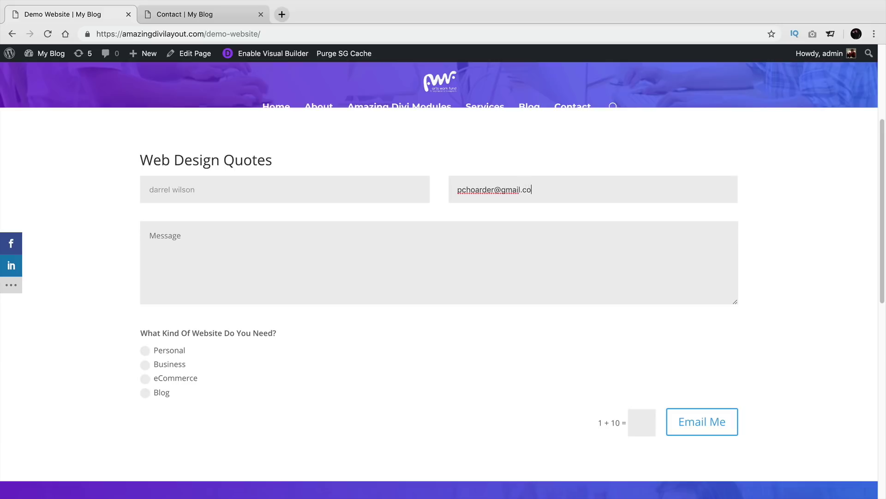
{"action": "key", "text": "Tab"}
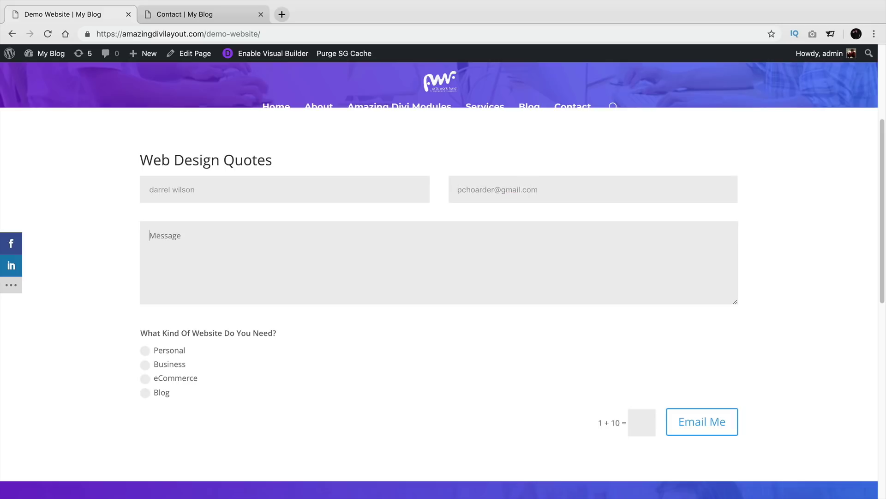
{"action": "type", "text": "man i love this tutorial"}
Step: Select Personal and settle on Online Store as the website kind after trying Brick And Mortar
{"action": "left_click", "coordinate": [145, 352]}
{"action": "scroll", "coordinate": [150, 355], "scroll_direction": "down", "scroll_amount": 3}
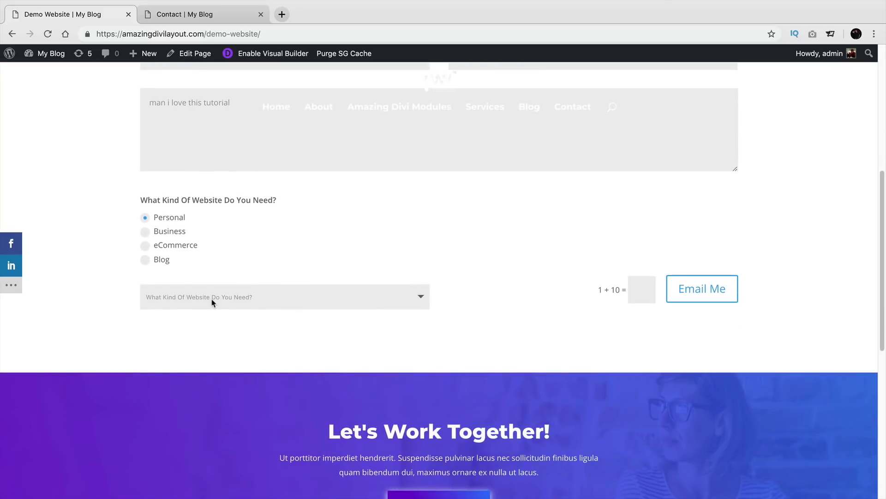
{"action": "left_click", "coordinate": [212, 301]}
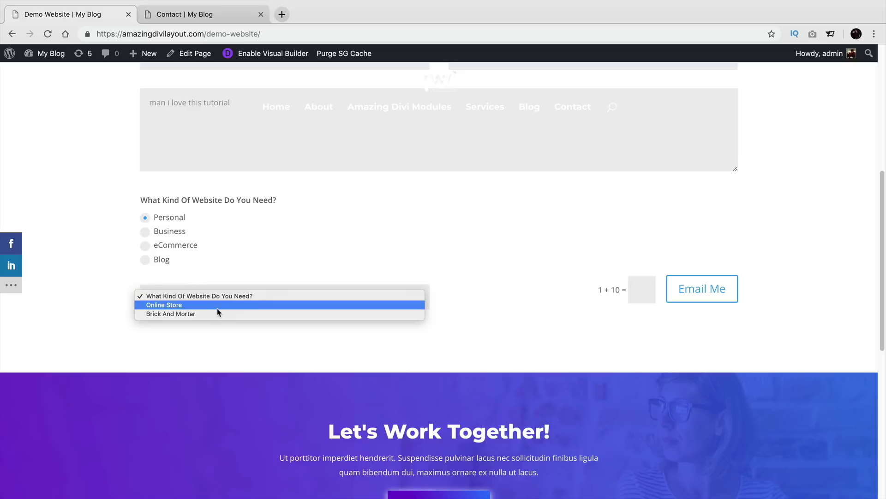
{"action": "left_click", "coordinate": [213, 304]}
{"action": "left_click", "coordinate": [203, 299]}
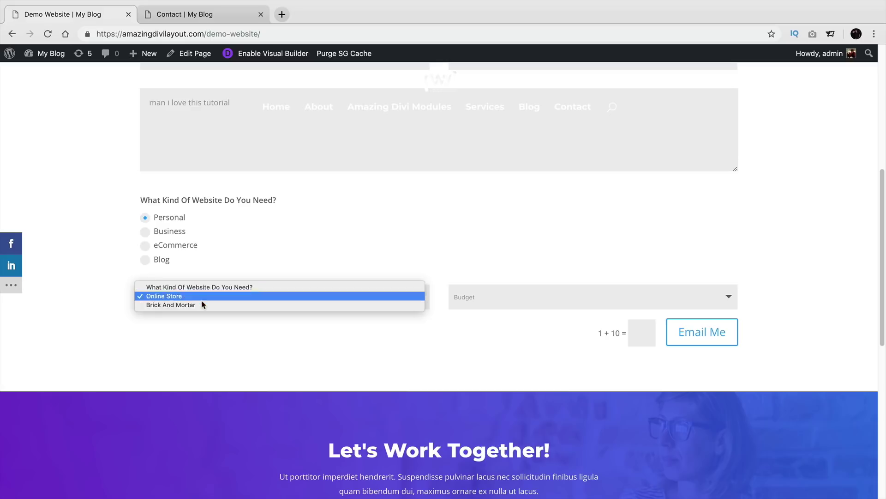
{"action": "left_click", "coordinate": [204, 305]}
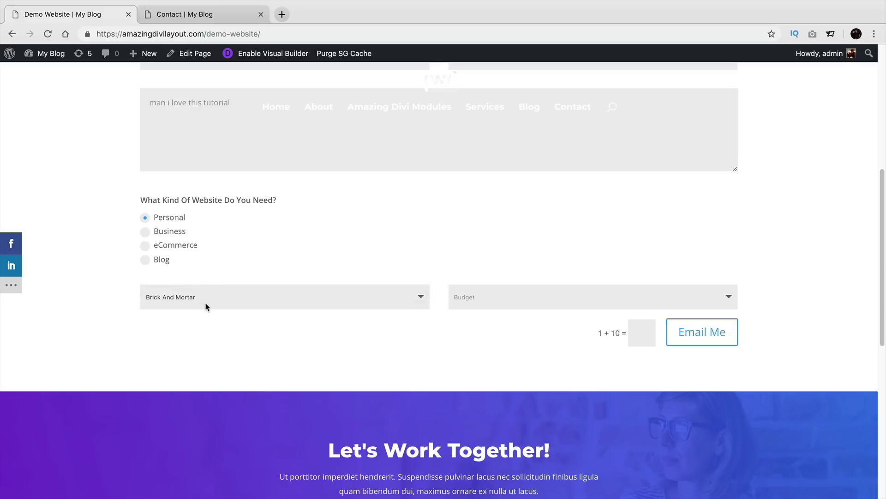
{"action": "left_click", "coordinate": [207, 298]}
{"action": "left_click", "coordinate": [205, 296]}
Step: Change the Budget from $0-2000 to $10,000+ to reveal the What Kind Of Business? field
{"action": "left_click", "coordinate": [548, 304]}
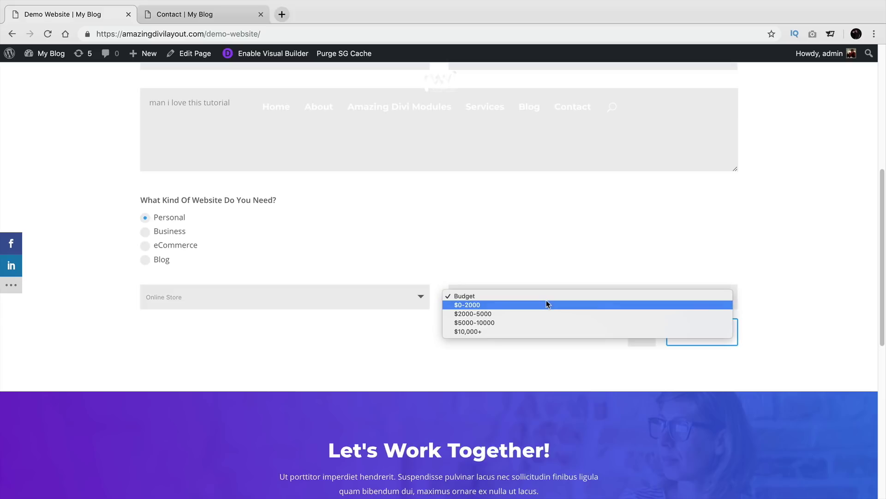
{"action": "left_click", "coordinate": [546, 304]}
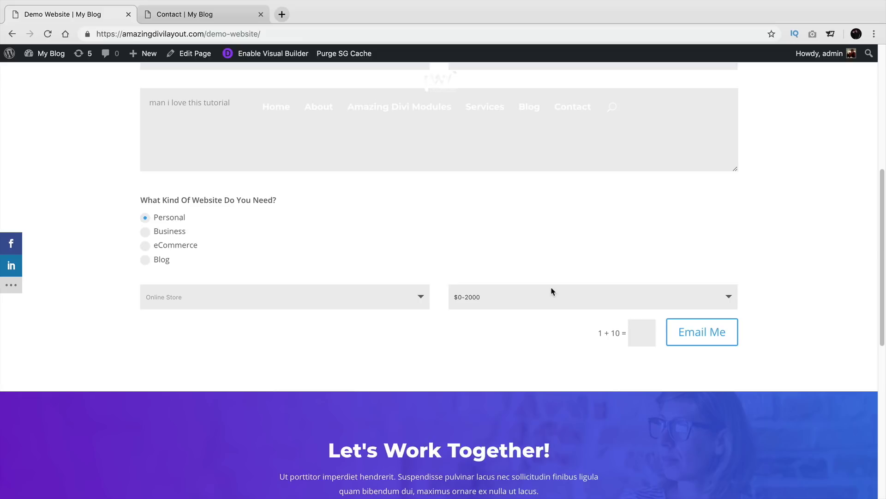
{"action": "left_click", "coordinate": [551, 306]}
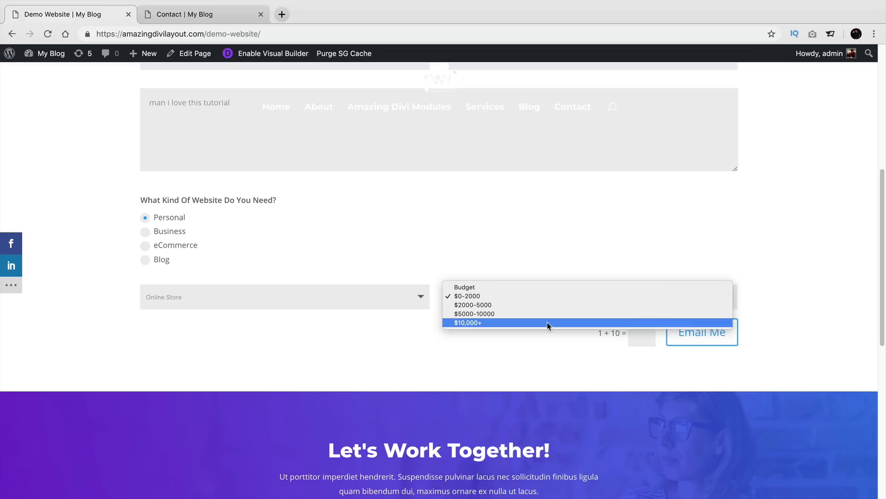
{"action": "left_click", "coordinate": [547, 322]}
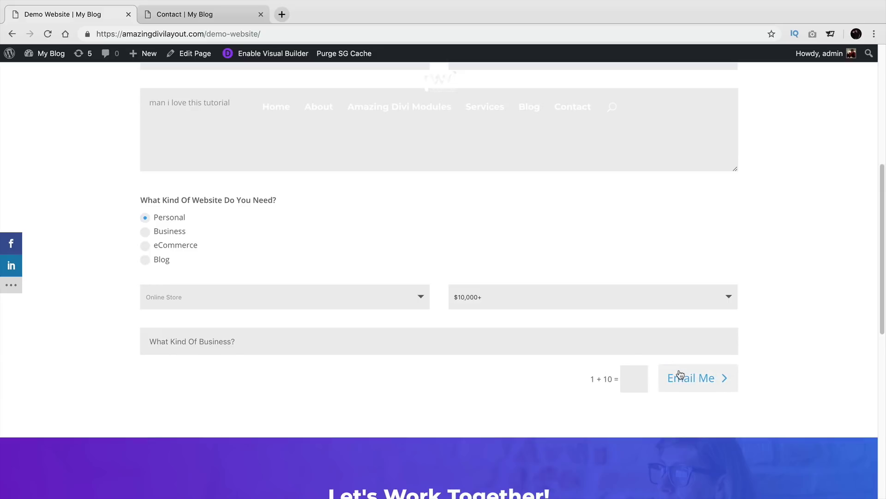
{"action": "scroll", "coordinate": [489, 320], "scroll_direction": "down", "scroll_amount": 2}
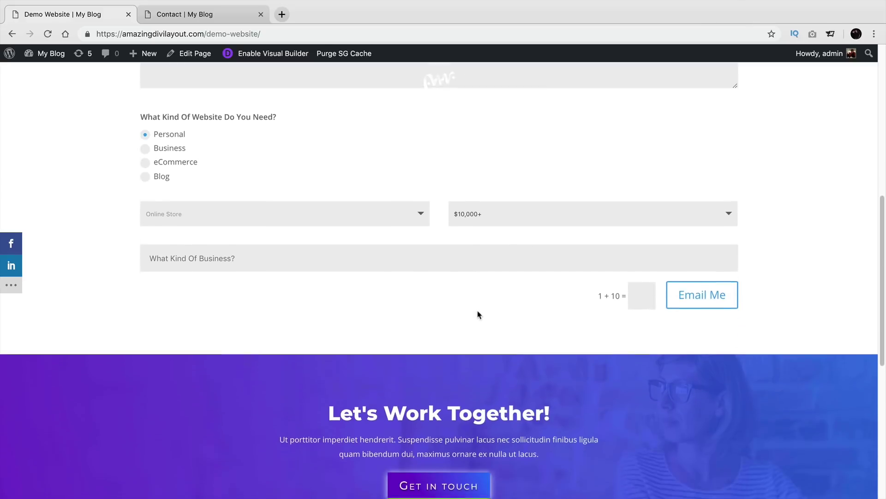
{"action": "scroll", "coordinate": [476, 312], "scroll_direction": "up", "scroll_amount": 2}
{"action": "scroll", "coordinate": [471, 343], "scroll_direction": "up", "scroll_amount": 2}
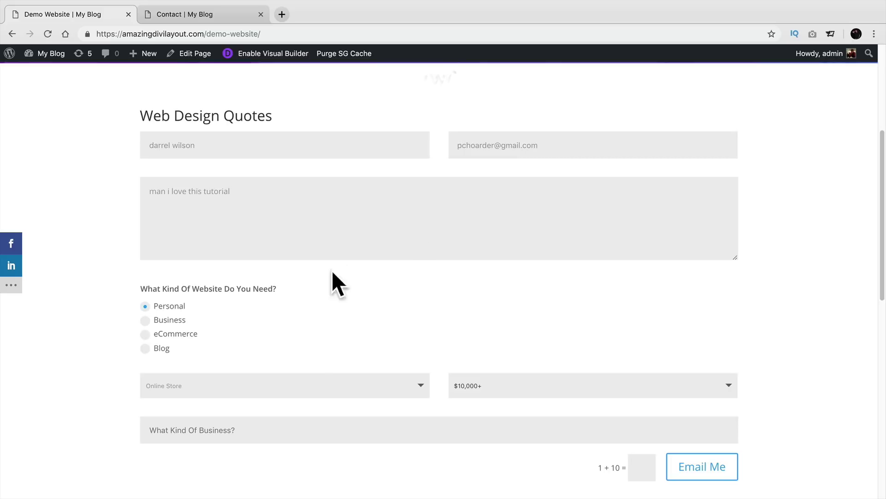
{"action": "scroll", "coordinate": [421, 343], "scroll_direction": "down", "scroll_amount": 2}
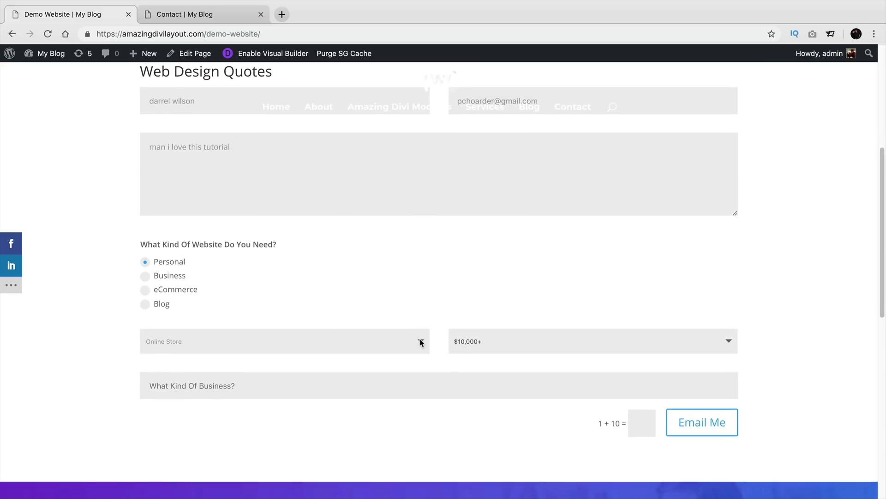
{"action": "scroll", "coordinate": [421, 343], "scroll_direction": "up", "scroll_amount": 6}
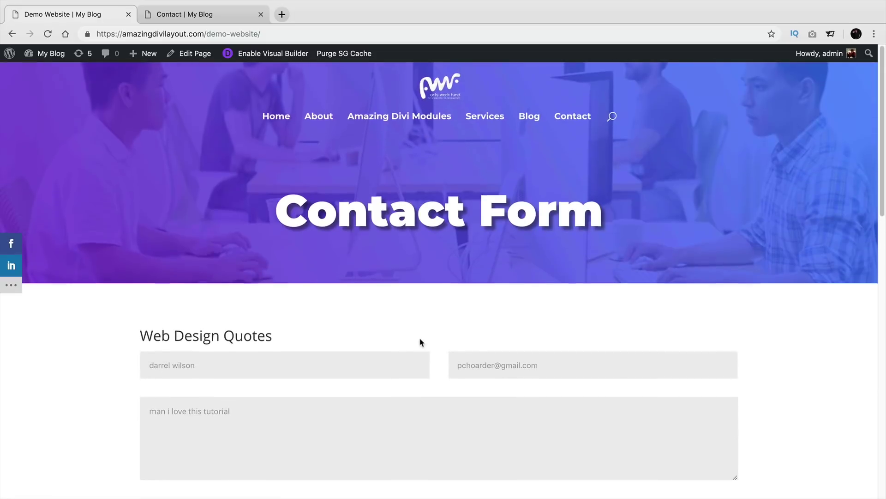
Step: Go to the homepage, then browse through the Amazing Divi Modules page
{"action": "left_click", "coordinate": [283, 126]}
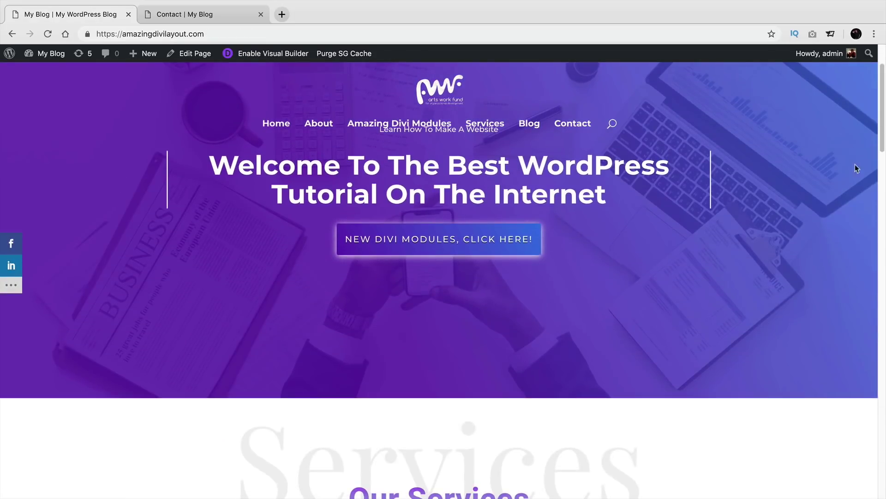
{"action": "scroll", "coordinate": [868, 171], "scroll_direction": "down", "scroll_amount": 6}
{"action": "mouse_move", "coordinate": [884, 175]}
{"action": "left_mouse_down"}
{"action": "mouse_move", "coordinate": [875, 420]}
{"action": "mouse_move", "coordinate": [871, 88]}
{"action": "left_mouse_up"}
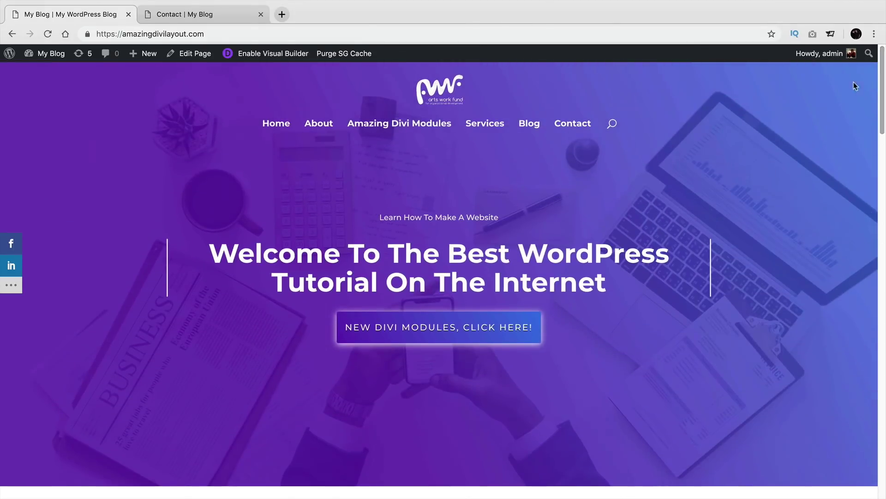
{"action": "left_click", "coordinate": [430, 130]}
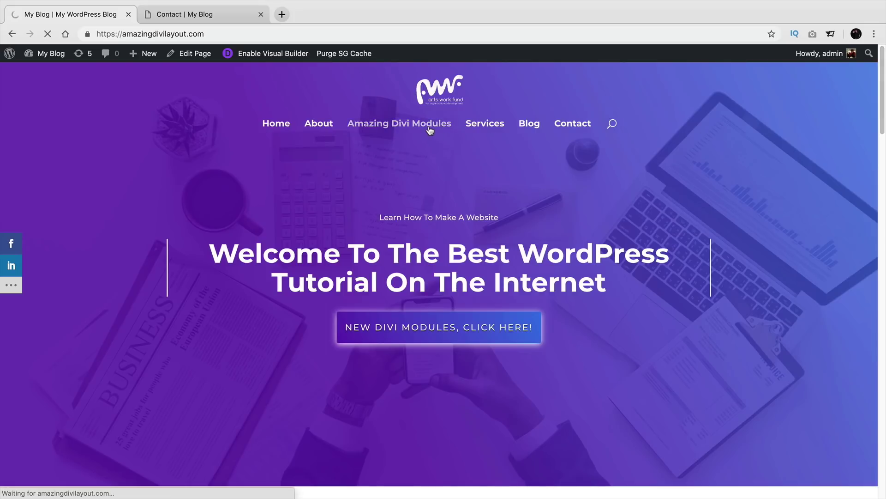
{"action": "scroll", "coordinate": [653, 233], "scroll_direction": "down", "scroll_amount": 5}
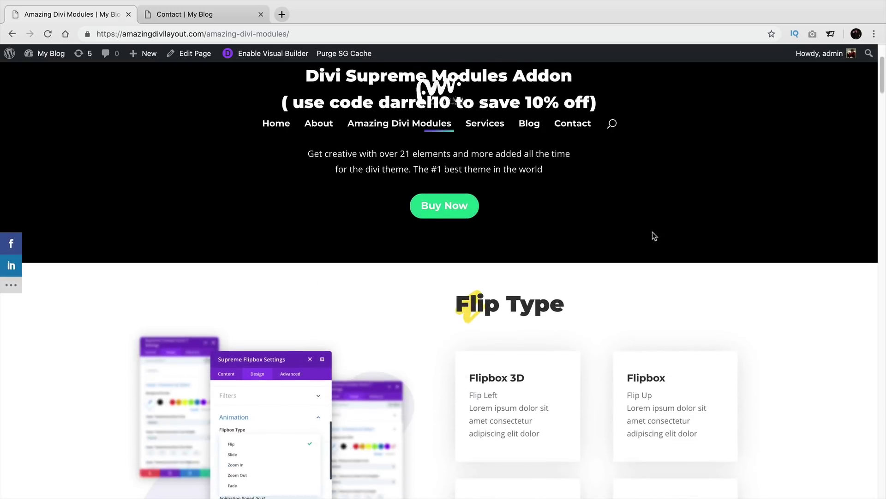
{"action": "scroll", "coordinate": [777, 255], "scroll_direction": "down", "scroll_amount": 10}
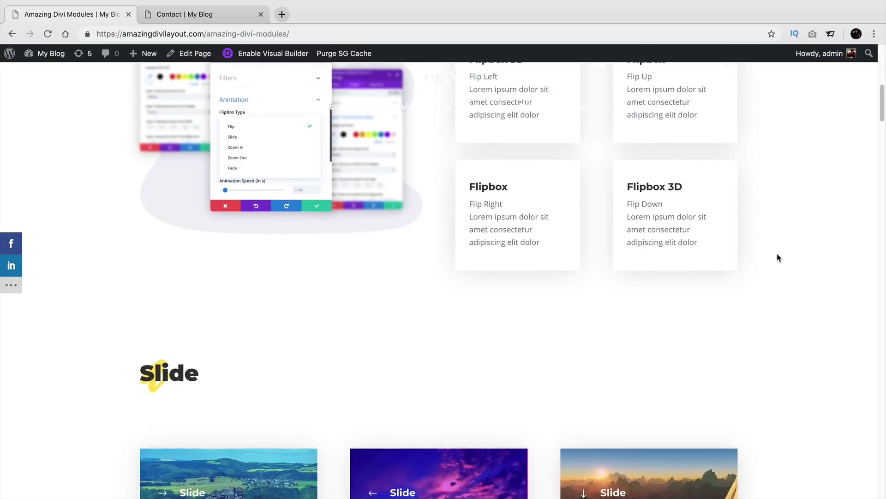
{"action": "scroll", "coordinate": [777, 257], "scroll_direction": "down", "scroll_amount": 12}
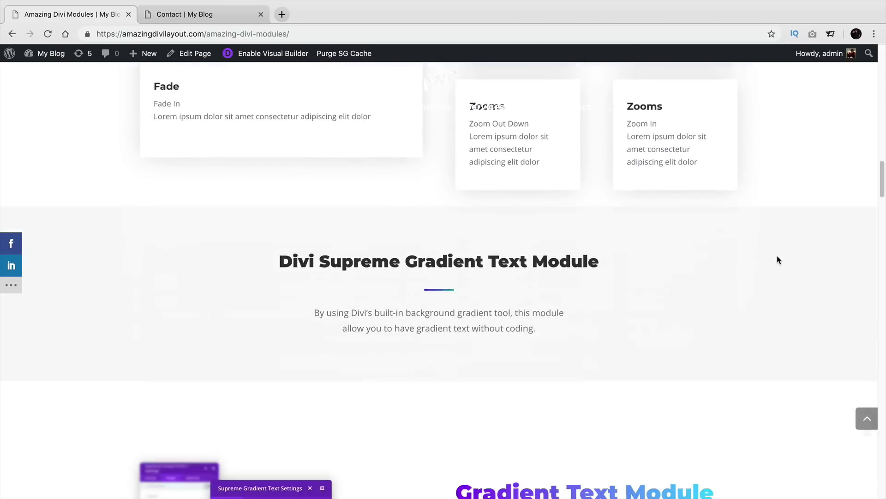
{"action": "scroll", "coordinate": [778, 266], "scroll_direction": "down", "scroll_amount": 10}
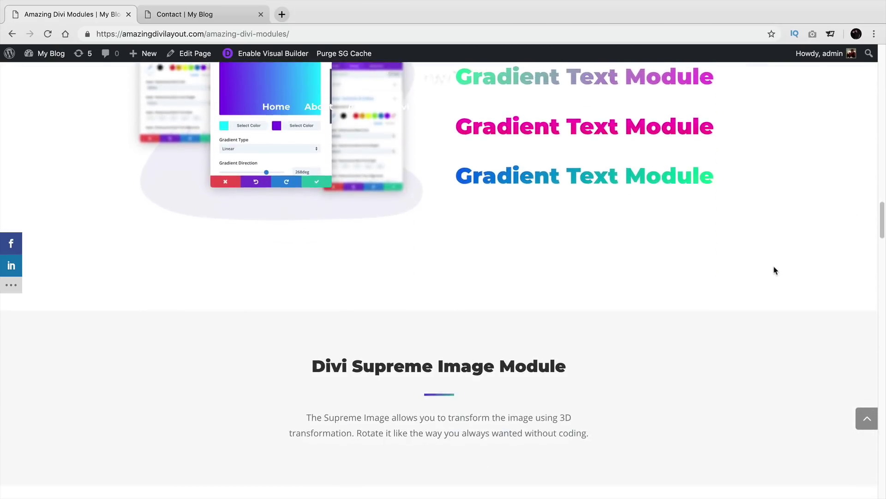
{"action": "scroll", "coordinate": [766, 286], "scroll_direction": "down", "scroll_amount": 10}
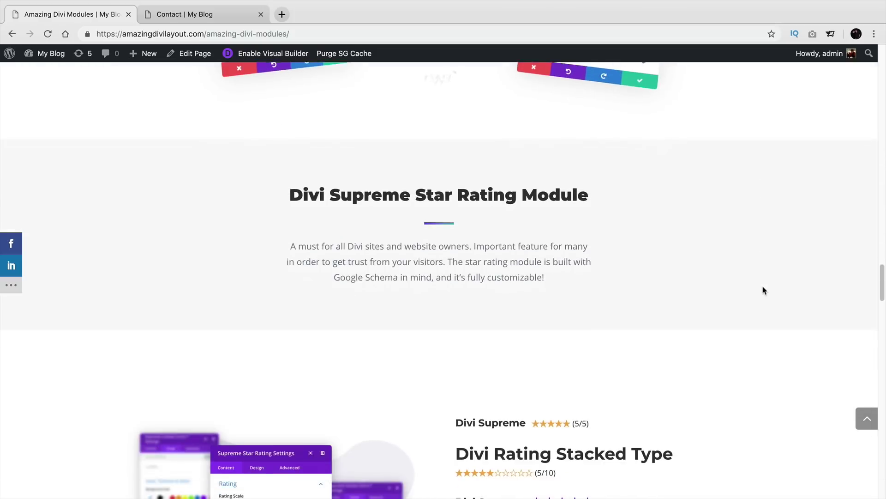
{"action": "scroll", "coordinate": [762, 293], "scroll_direction": "down", "scroll_amount": 10}
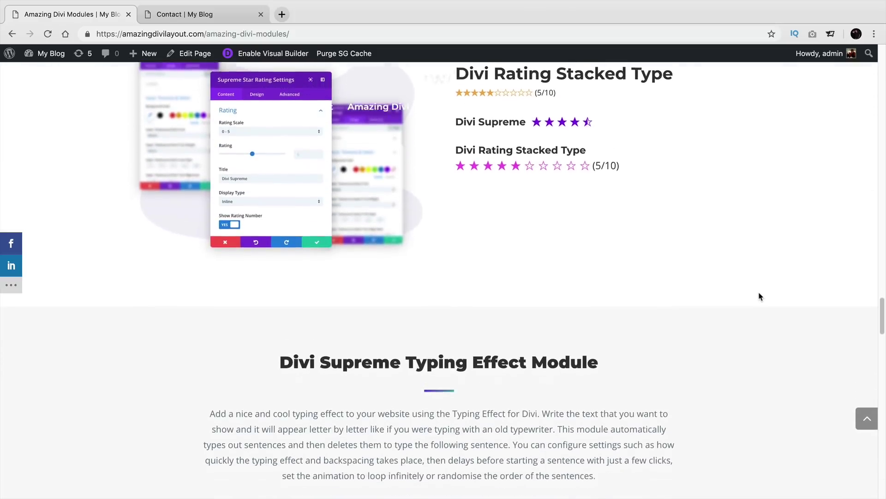
{"action": "scroll", "coordinate": [759, 298], "scroll_direction": "down", "scroll_amount": 3}
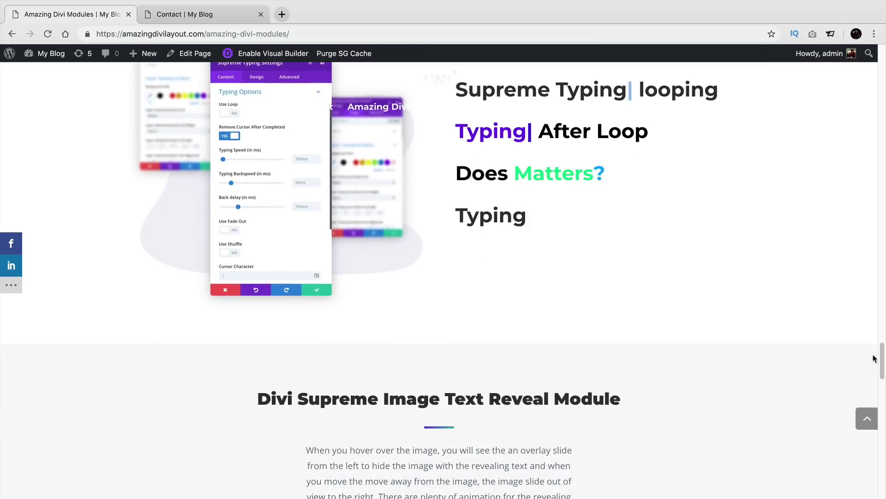
{"action": "left_click_drag", "start_coordinate": [879, 358], "coordinate": [864, 56]}
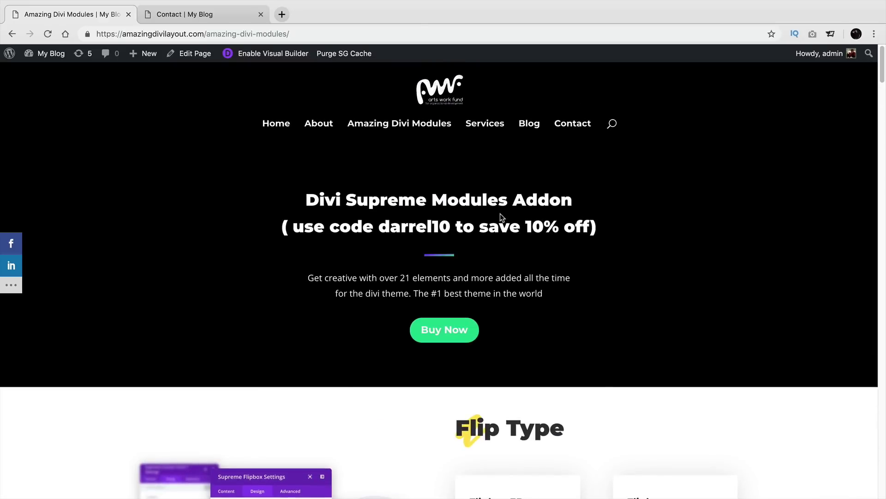
Step: Open the Contact page and scroll down to the 'Like This Contact Form?' form
{"action": "left_click", "coordinate": [568, 123]}
{"action": "scroll", "coordinate": [321, 368], "scroll_direction": "down", "scroll_amount": 15}
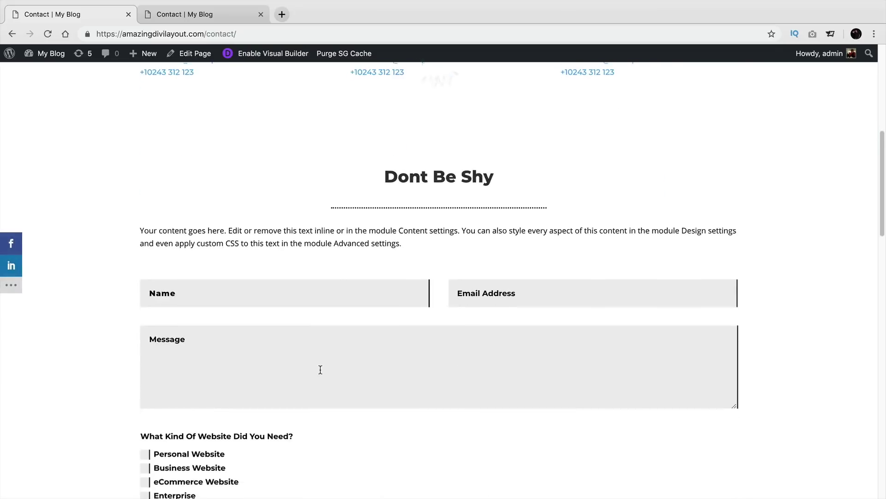
{"action": "scroll", "coordinate": [319, 369], "scroll_direction": "down", "scroll_amount": 2}
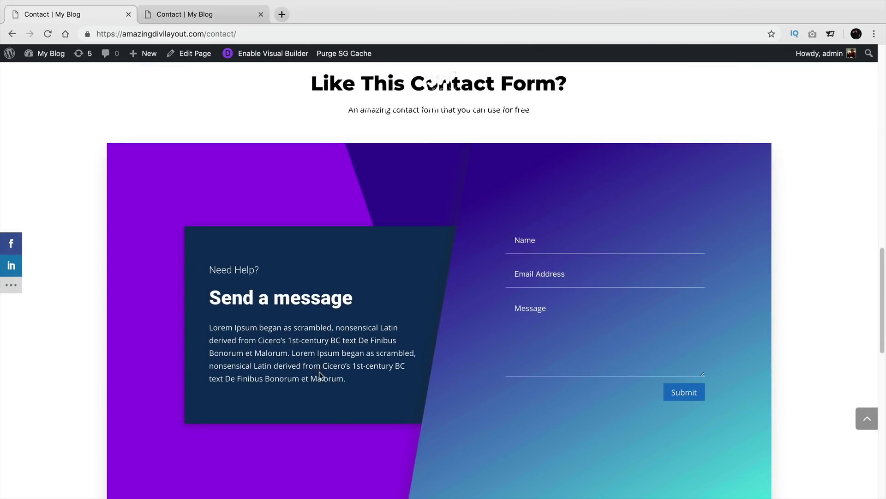
{"action": "scroll", "coordinate": [319, 371], "scroll_direction": "down", "scroll_amount": 2}
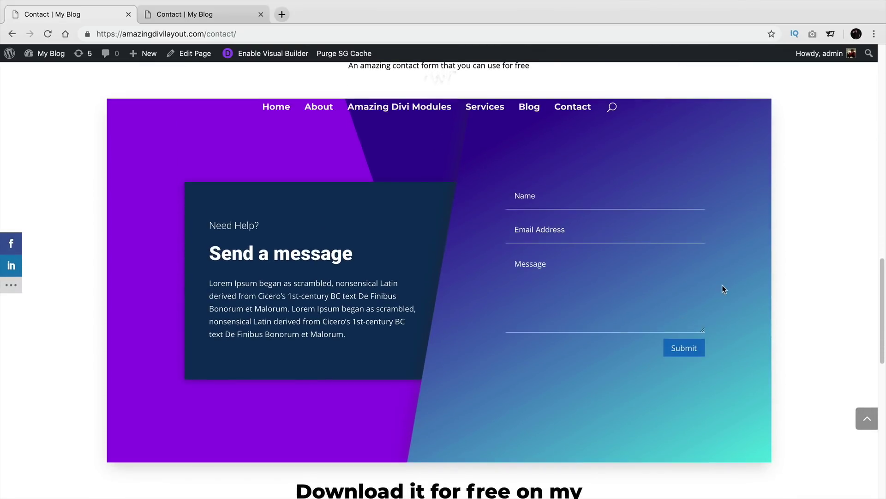